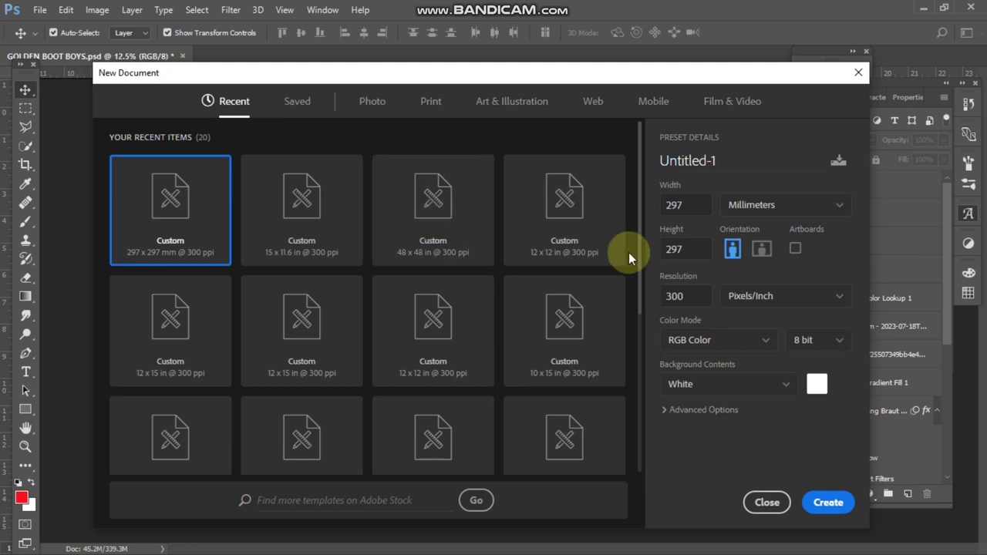
- Create a white 11.6 × 15 inch portrait document at 300 ppi
click(844, 207)
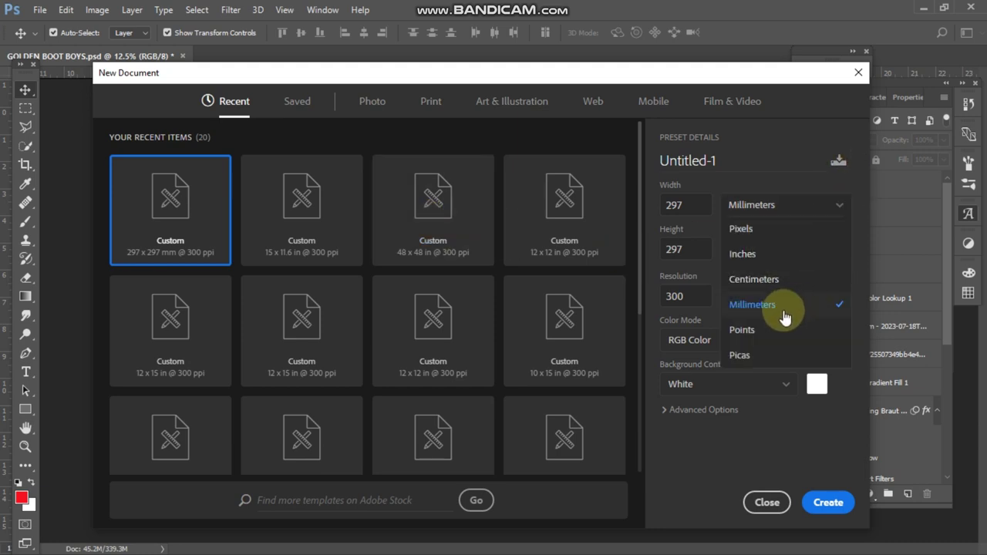
click(765, 255)
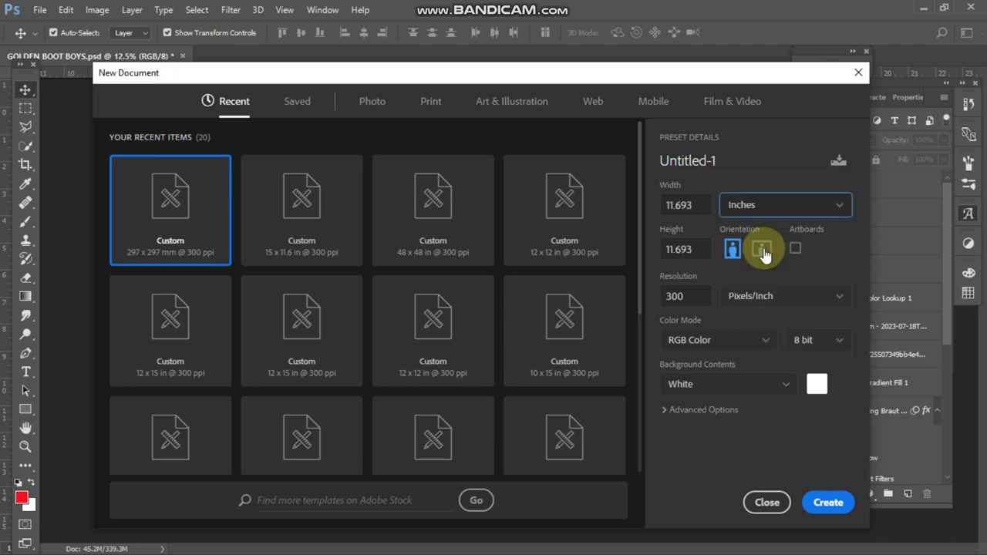
drag(704, 204, 671, 205)
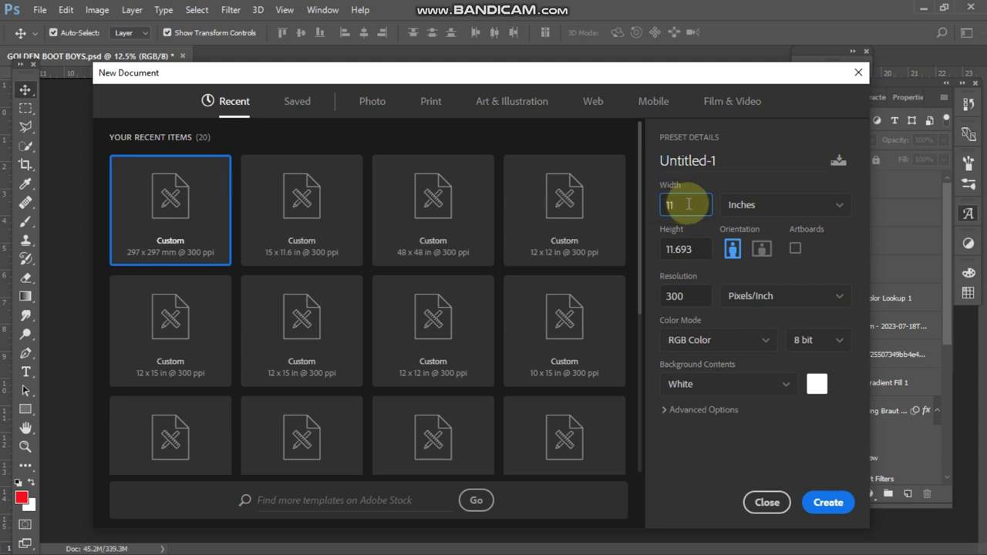
text(.6)
drag(705, 253, 663, 255)
text(15)
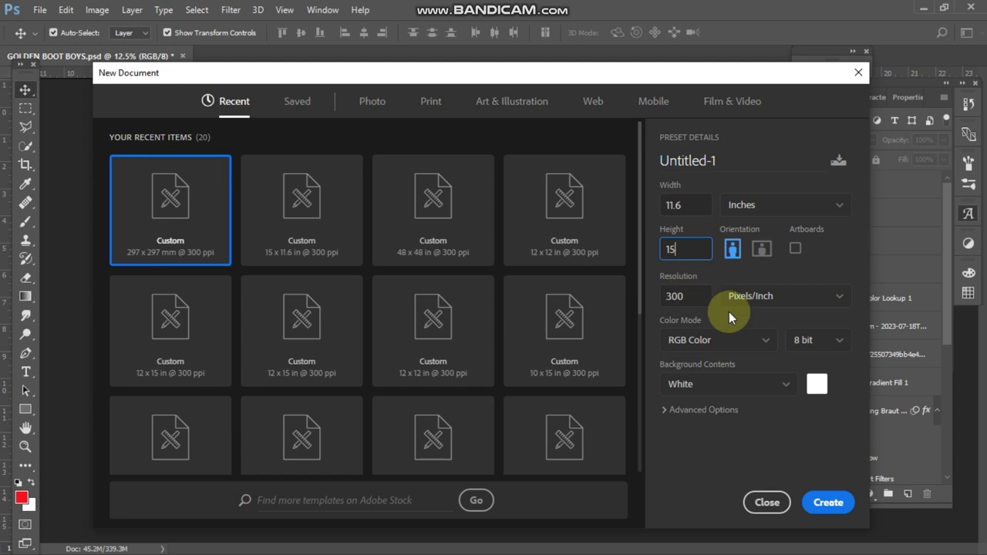
click(829, 503)
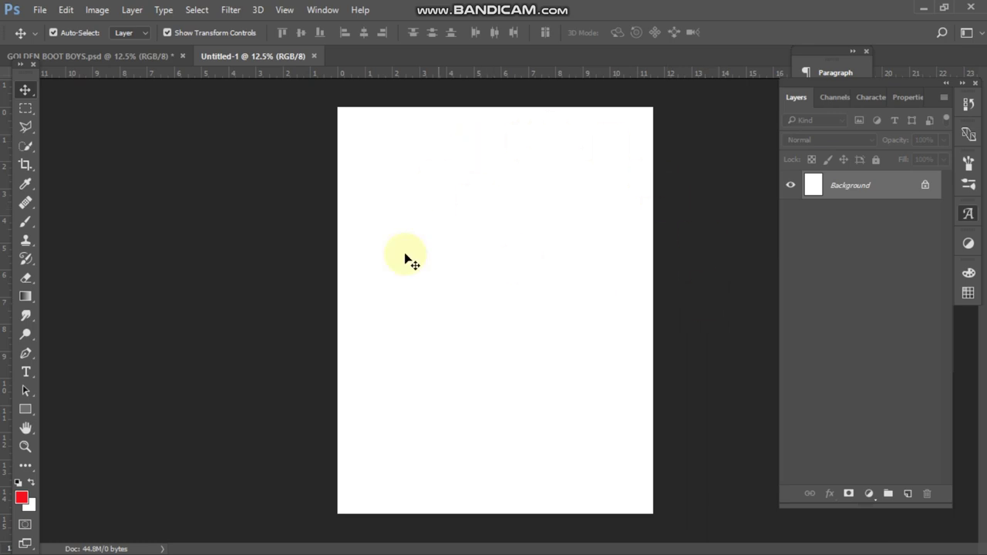
- Place the red-kit player photo pngwing.com (101), scaled to 77.60%, along the right edge
click(40, 9)
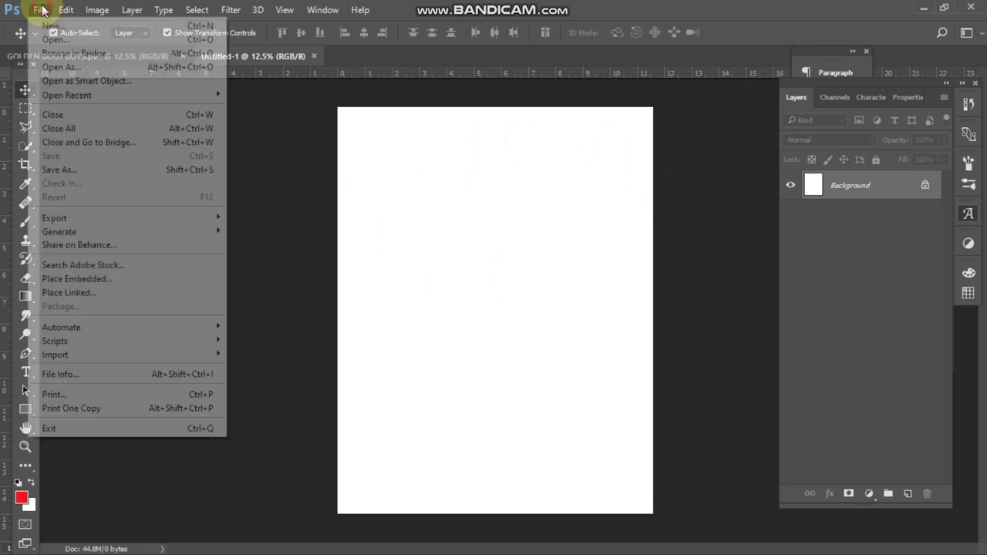
click(75, 277)
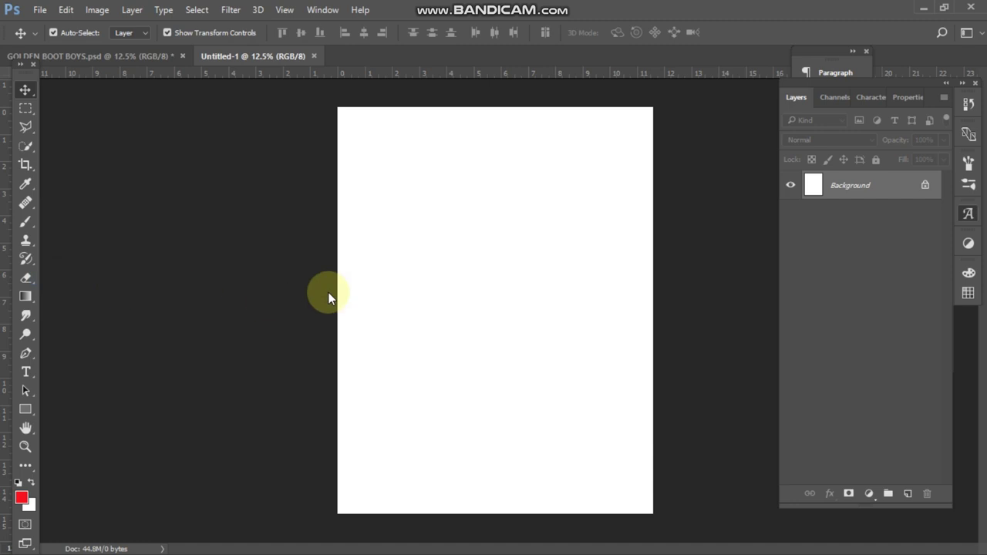
click(264, 221)
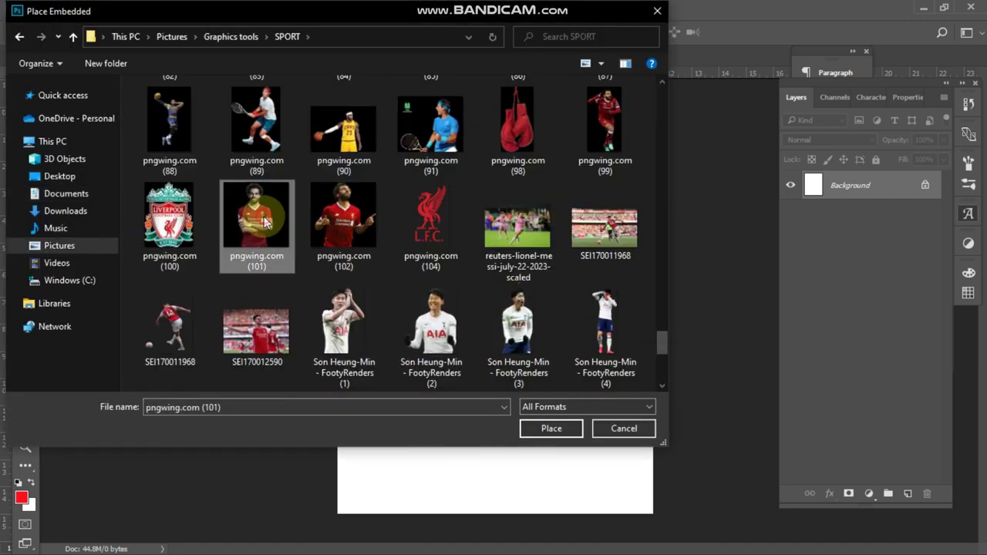
click(568, 430)
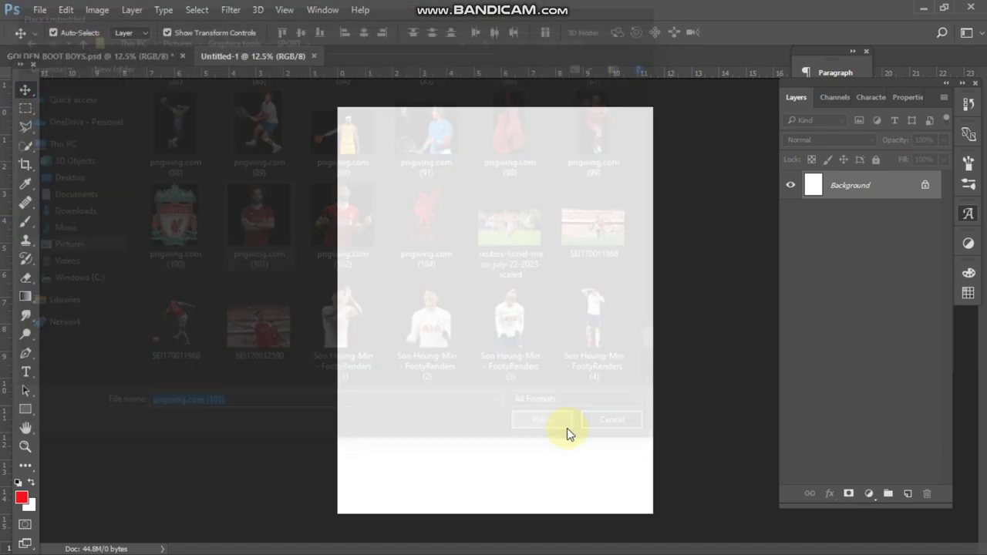
drag(477, 293, 567, 337)
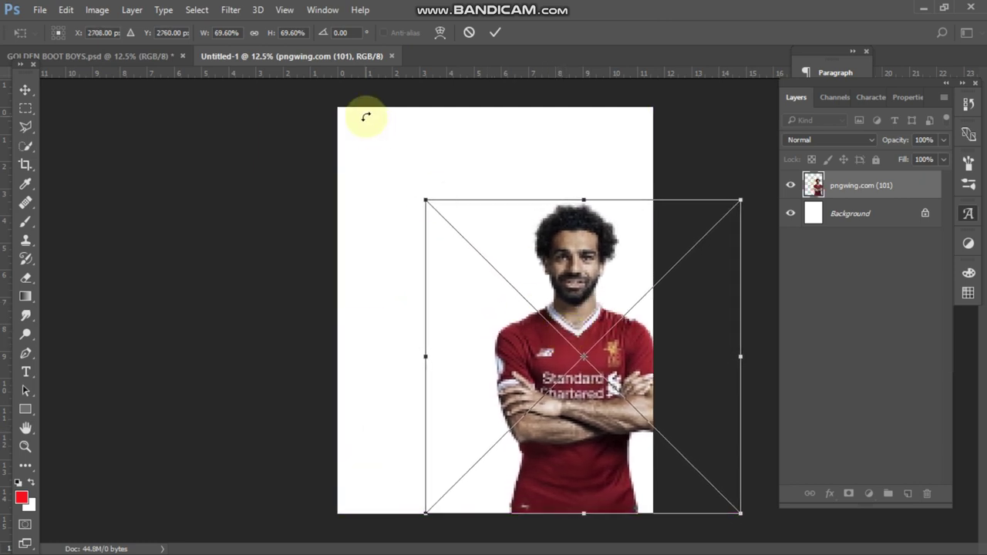
drag(425, 202, 389, 164)
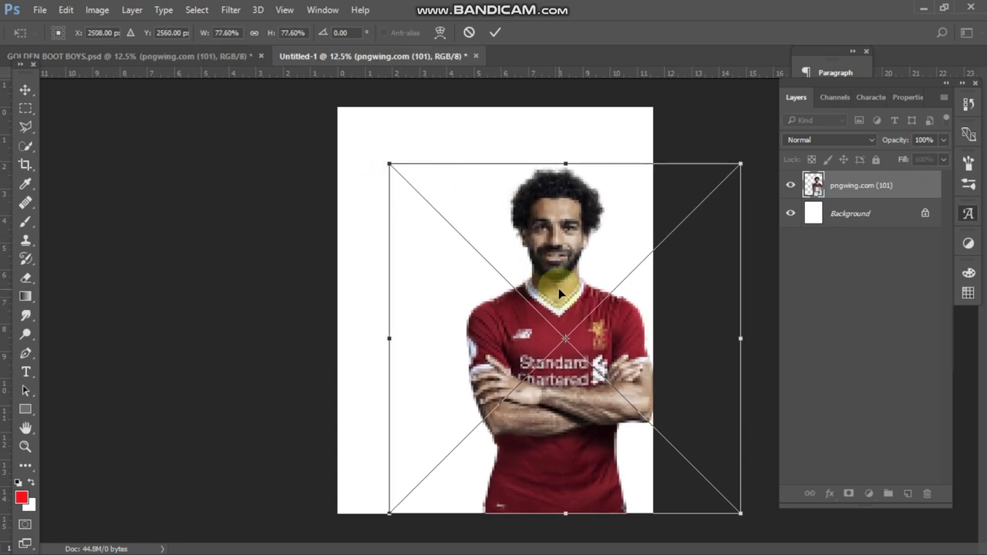
drag(558, 287, 575, 292)
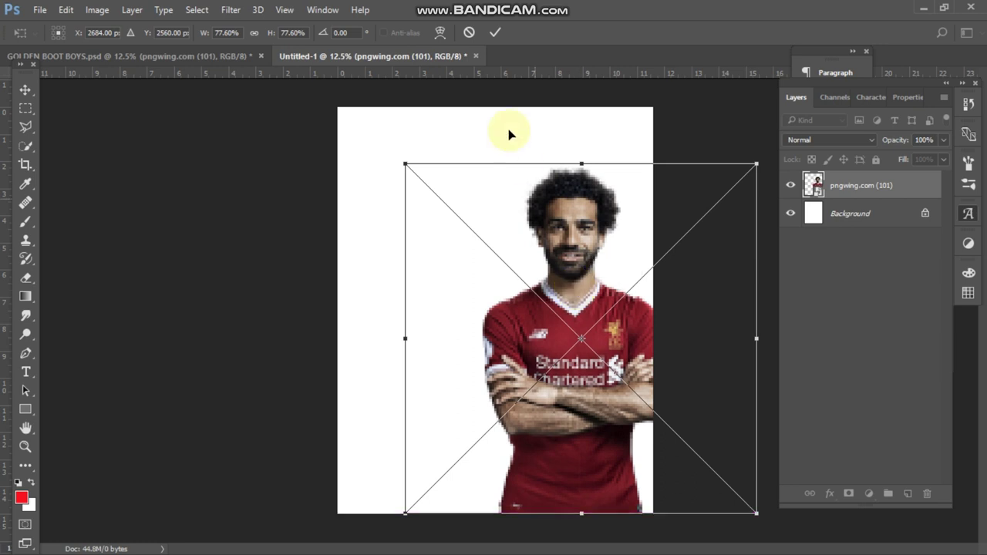
click(494, 32)
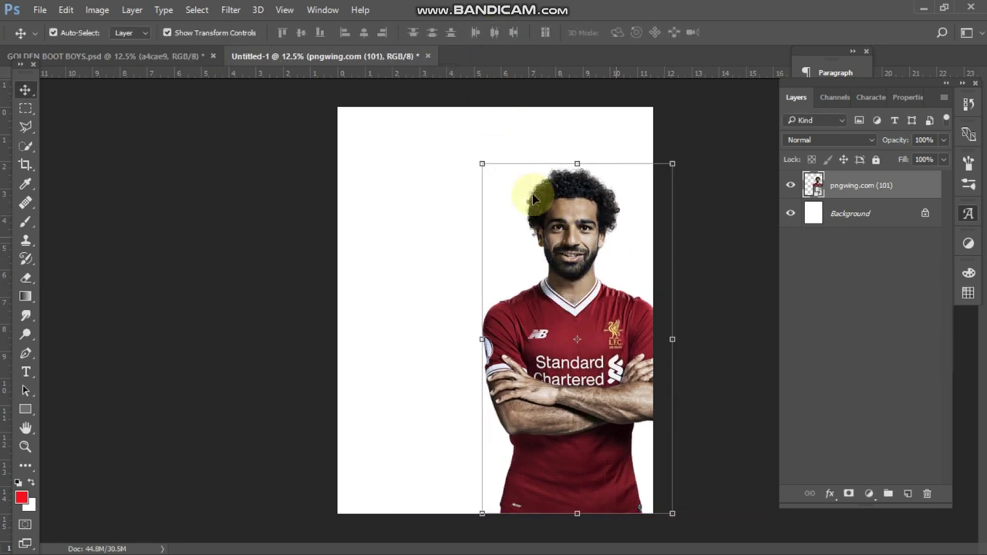
- Place the light-blue player render on the left side, scaled down to about 81%
click(40, 10)
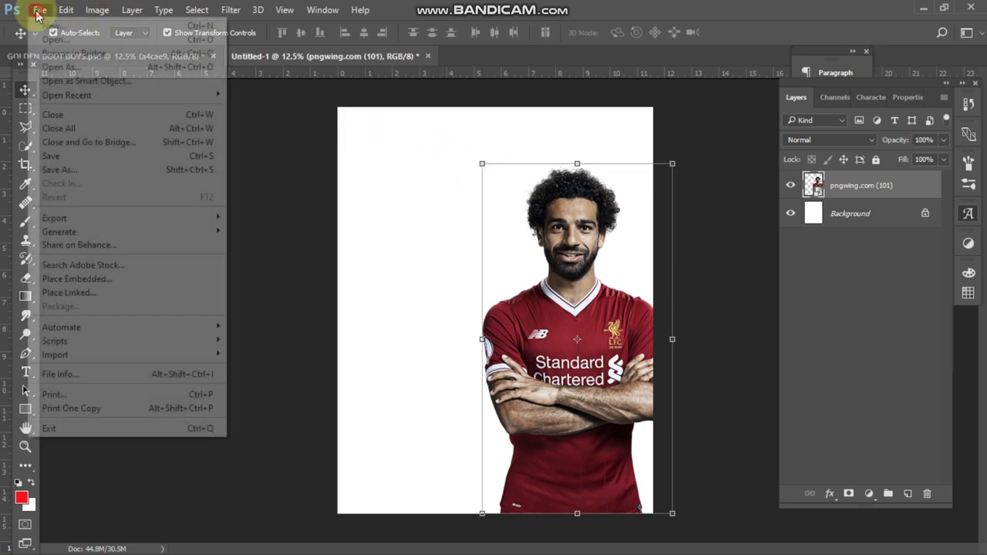
click(61, 282)
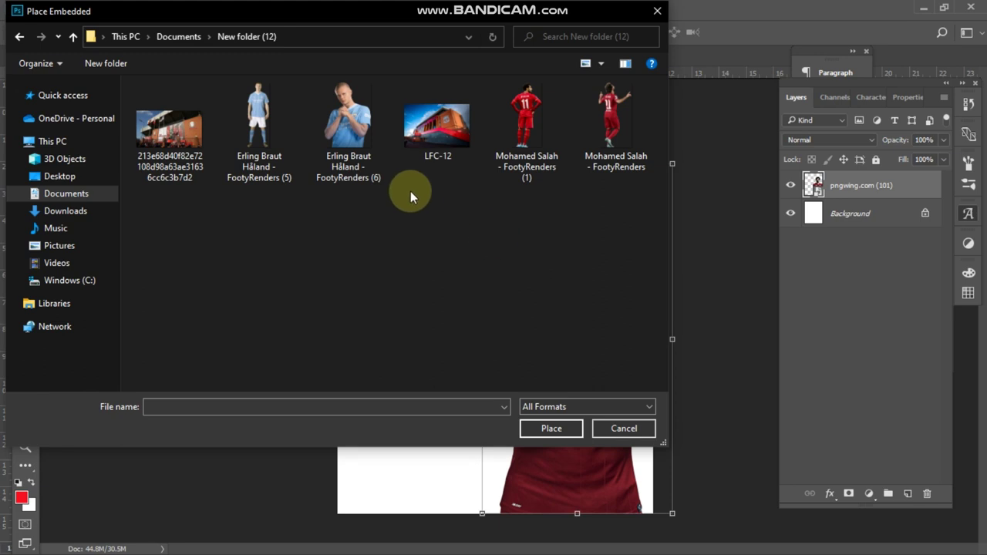
click(348, 128)
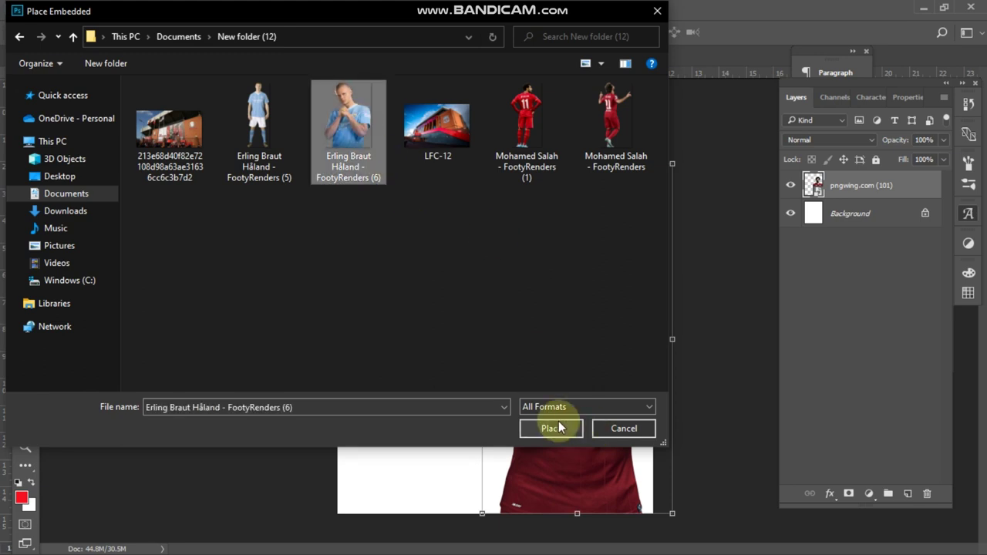
click(558, 427)
drag(558, 419, 478, 312)
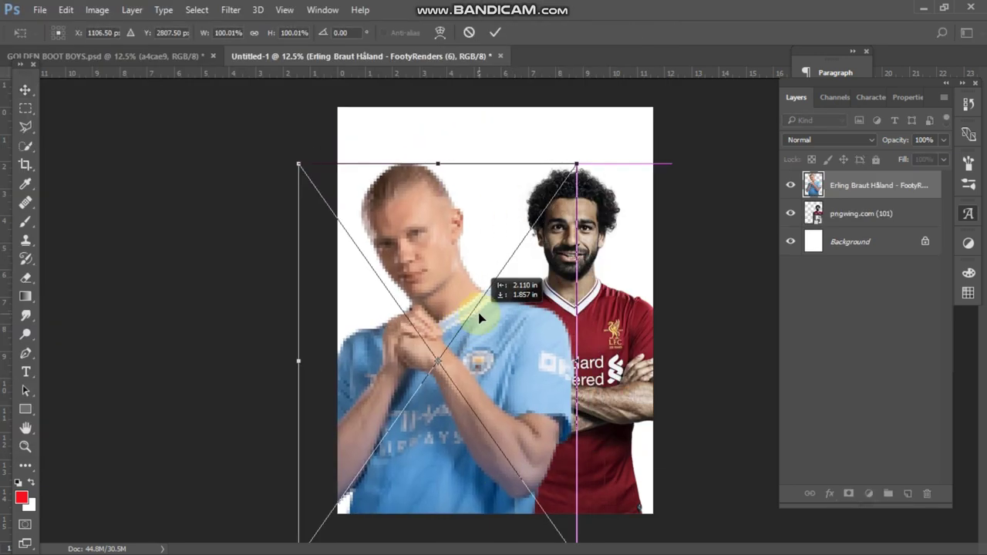
key(ctrl+minus)
drag(548, 478, 504, 434)
key(ctrl+plus)
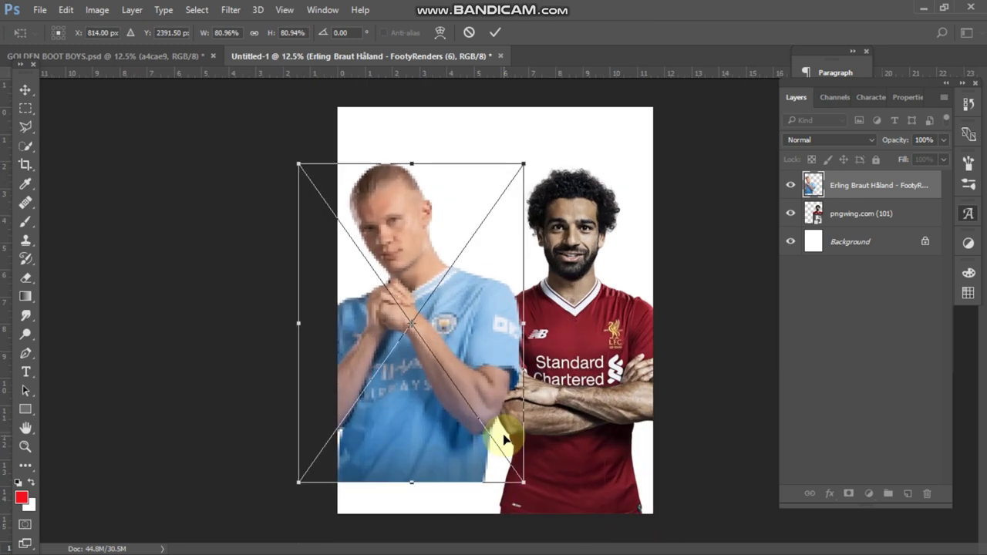
drag(460, 356, 458, 358)
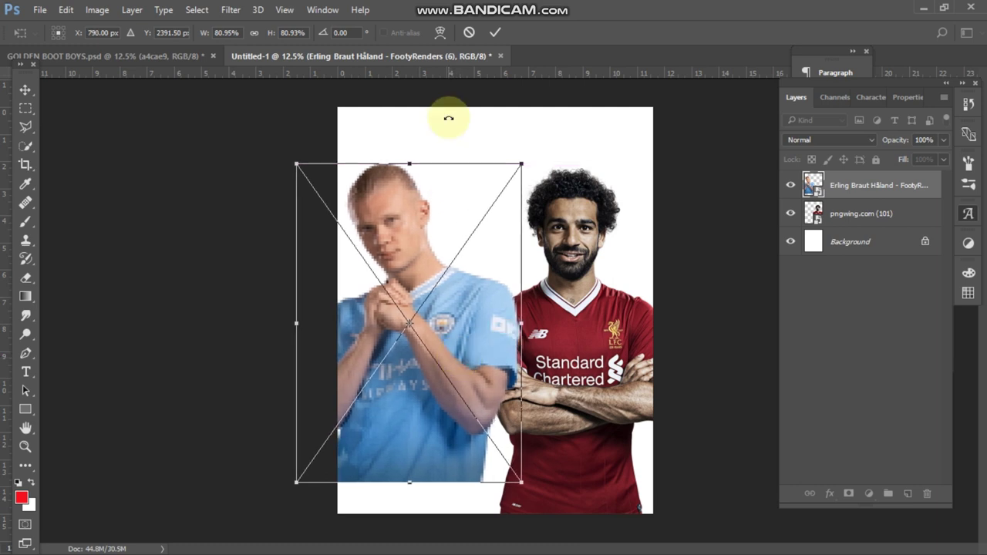
click(496, 32)
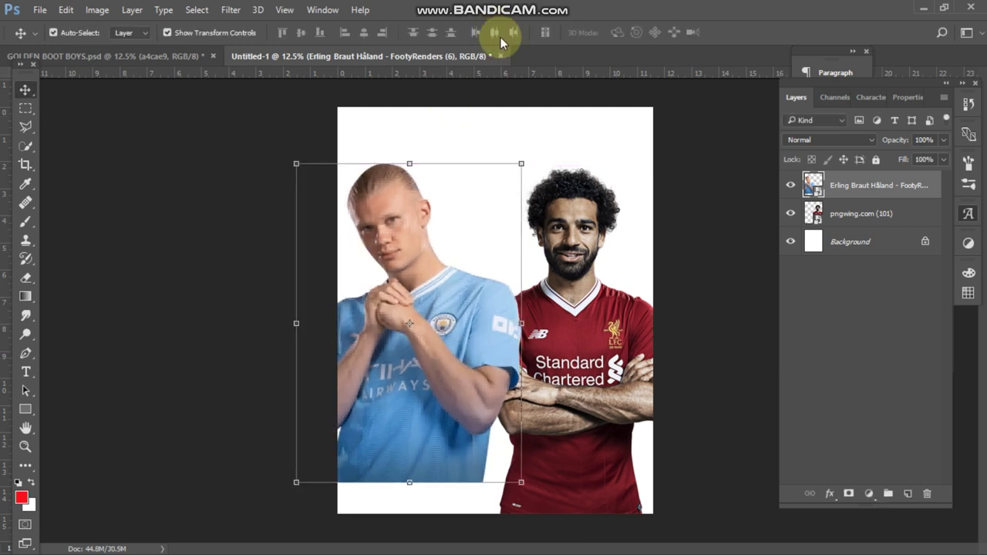
click(687, 268)
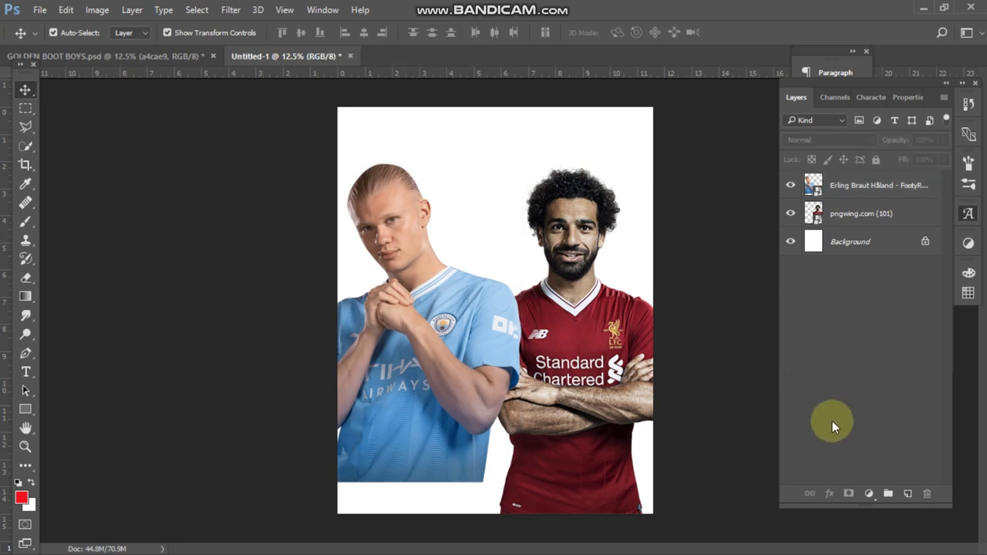
- Add a Gradient Fill layer and bring up its gradient for editing
click(869, 494)
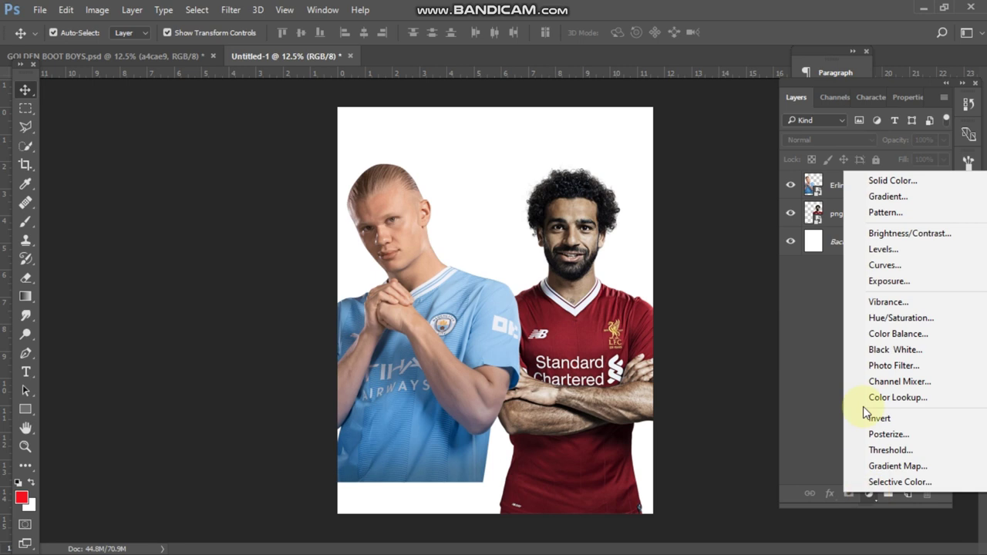
click(888, 198)
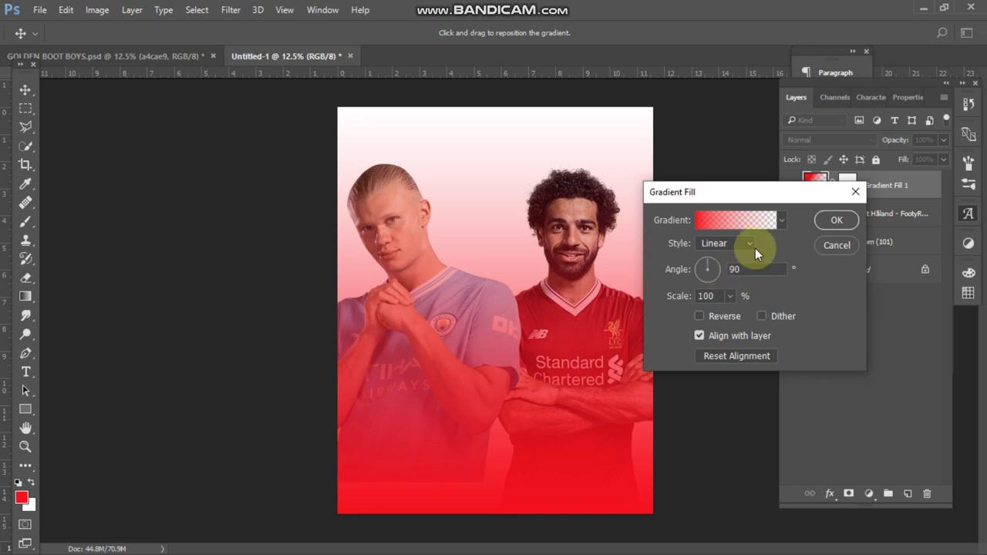
click(779, 221)
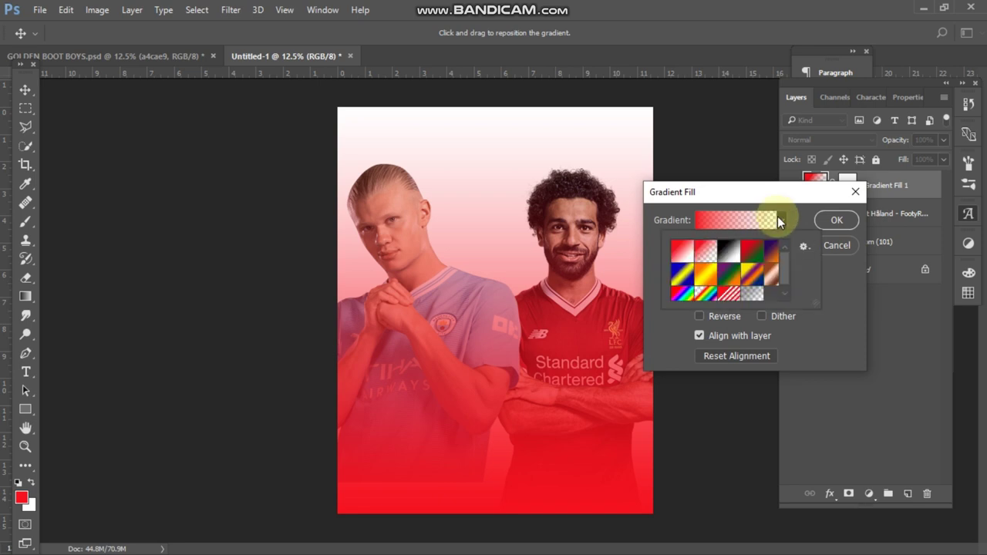
click(767, 217)
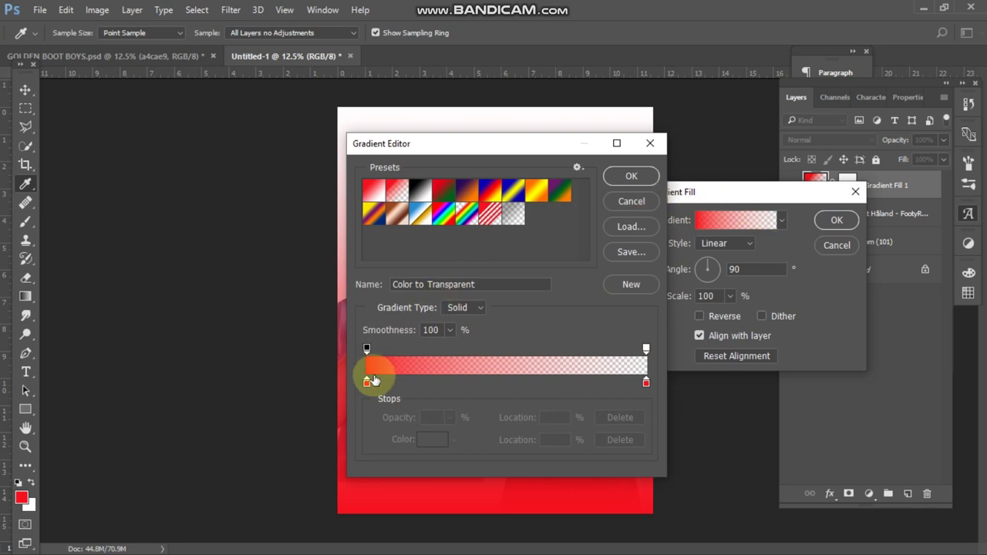
- Set both gradient colour stops to white for a 90° white-to-transparent fade
click(367, 384)
click(428, 440)
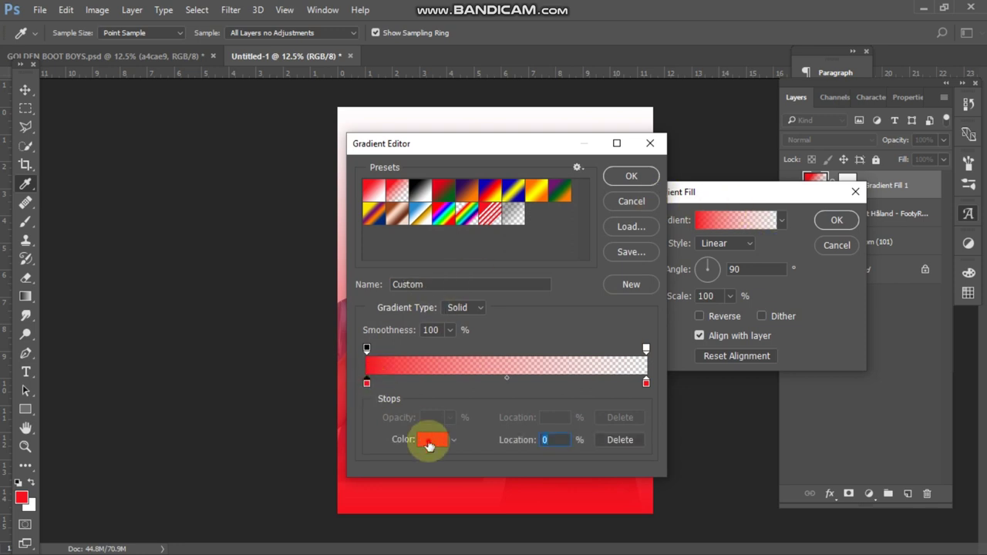
mouse_move(626, 234)
mouse_down()
mouse_move(562, 198)
mouse_move(540, 165)
mouse_up()
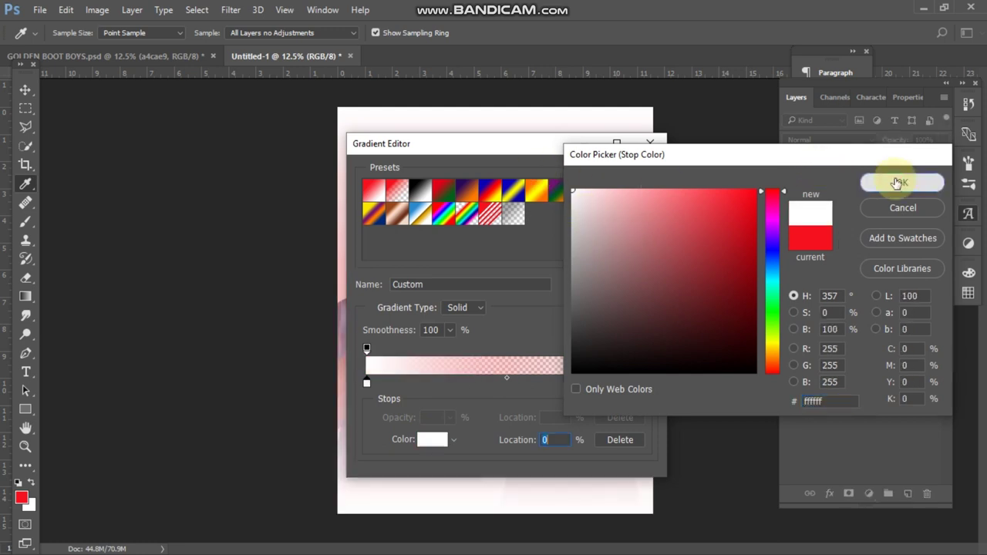
click(886, 182)
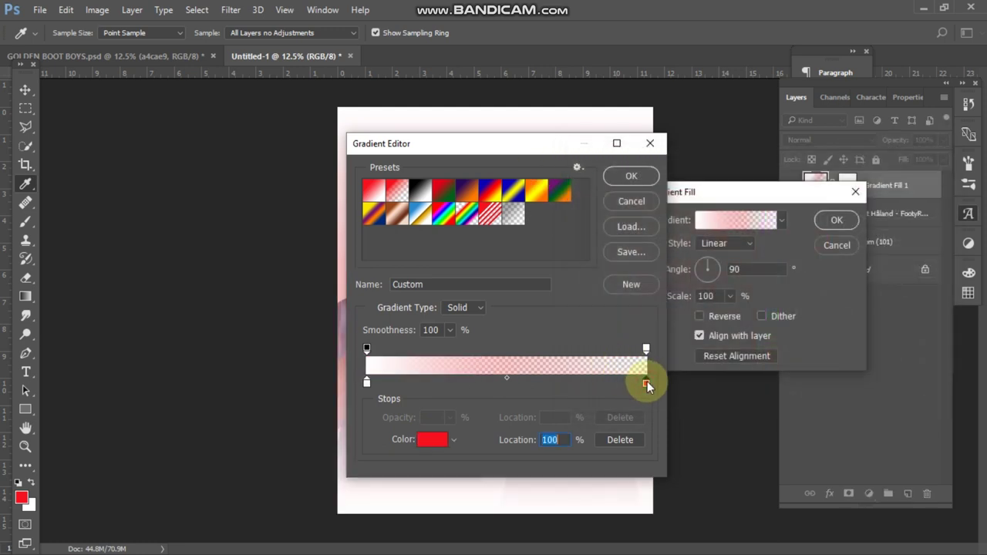
click(431, 441)
click(628, 224)
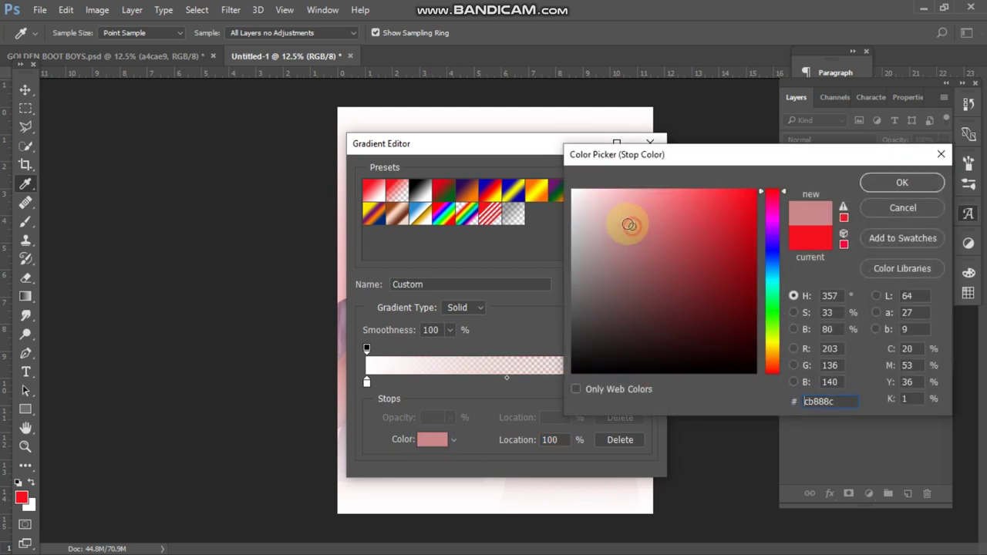
drag(629, 224, 552, 178)
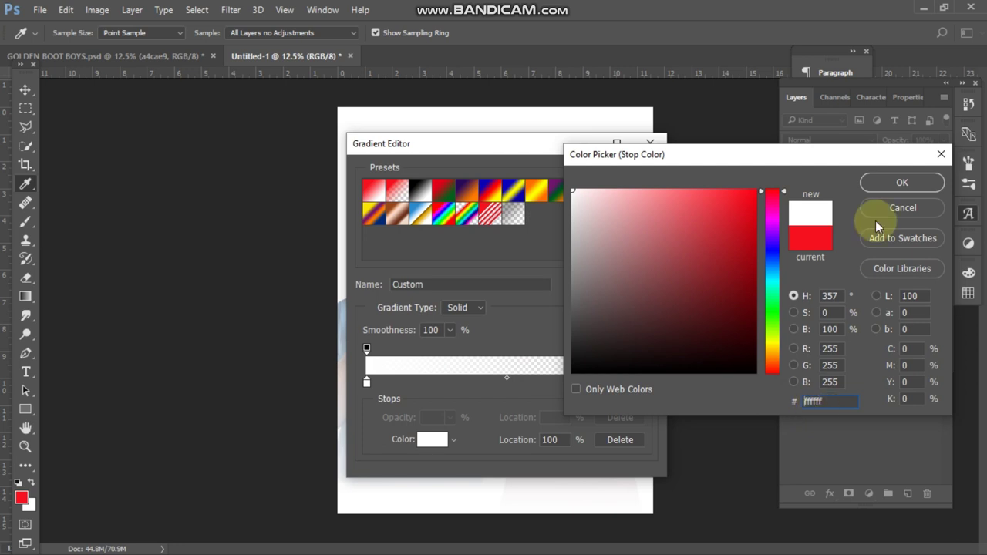
click(906, 183)
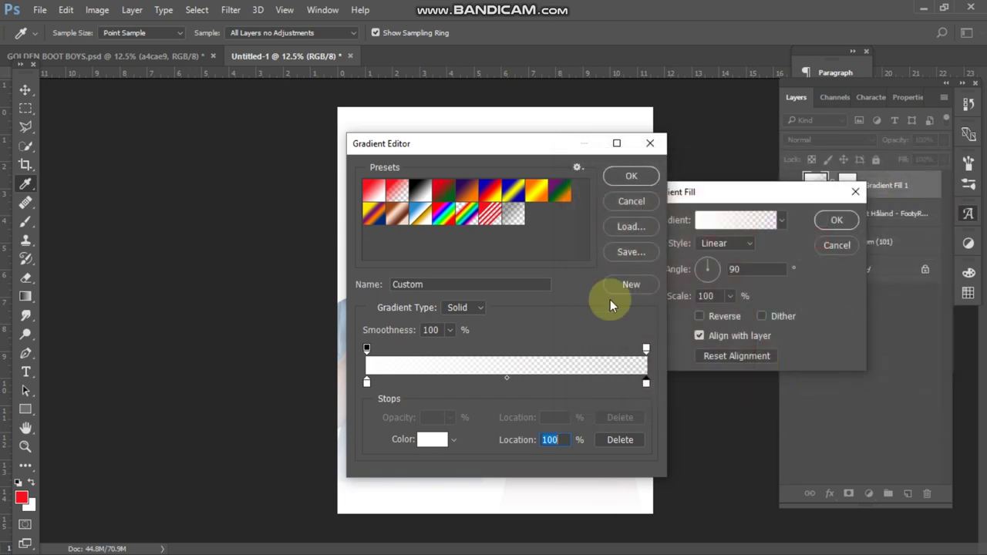
click(627, 179)
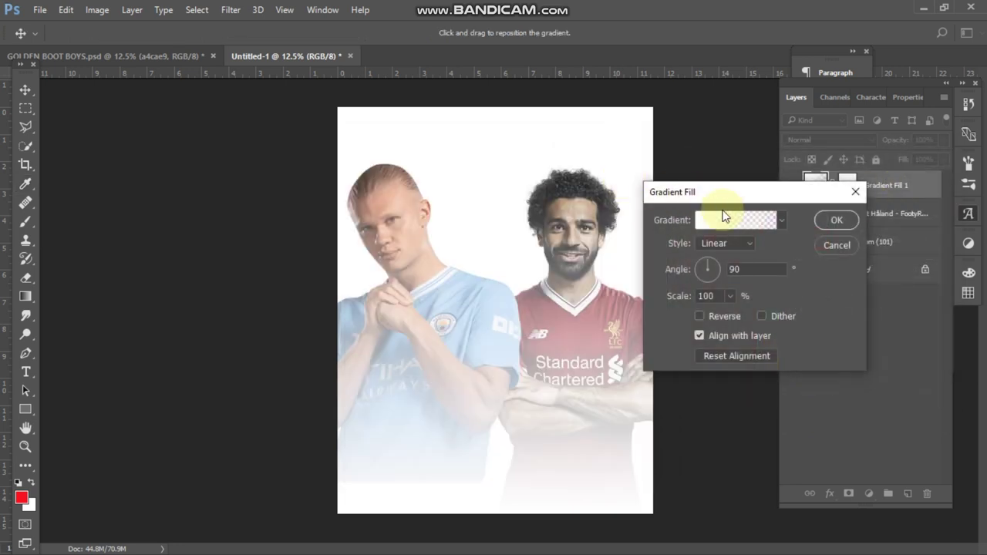
click(828, 220)
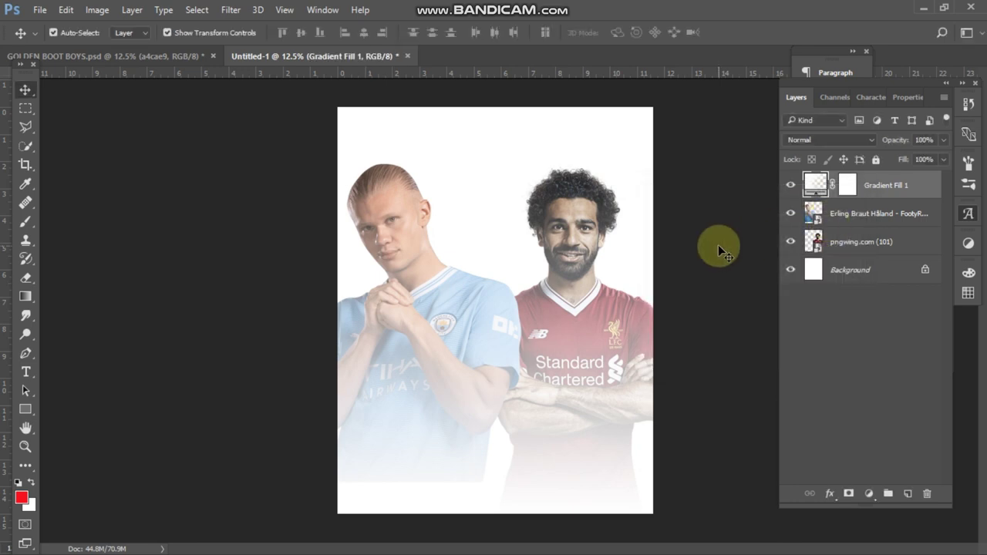
- Target Gradient Fill 1's mask with a fully soft, 1500 px black brush
click(848, 186)
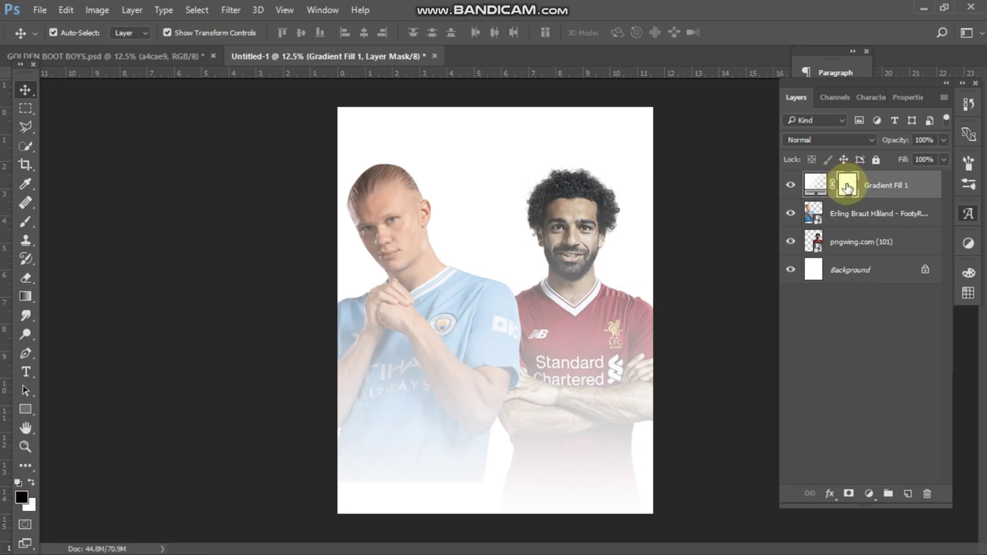
click(24, 224)
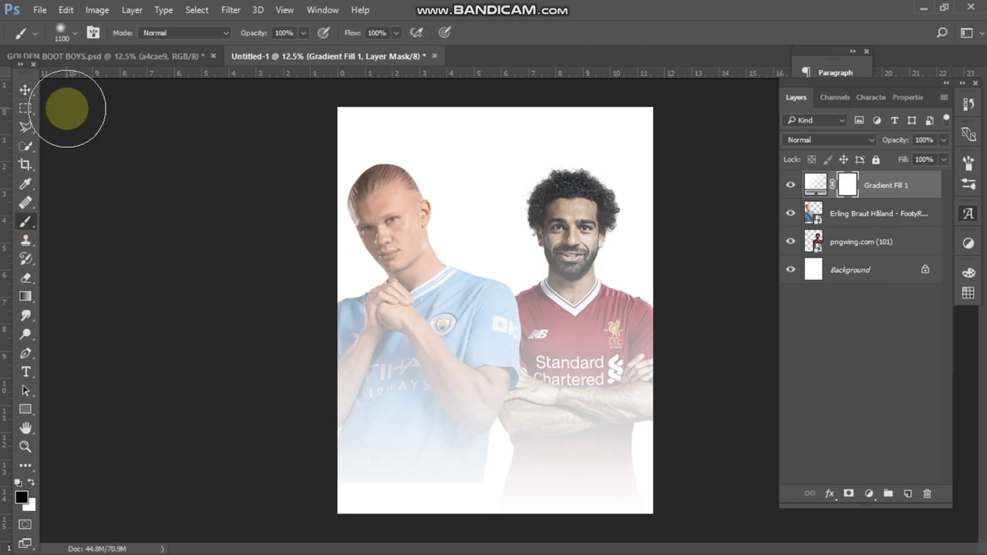
click(76, 32)
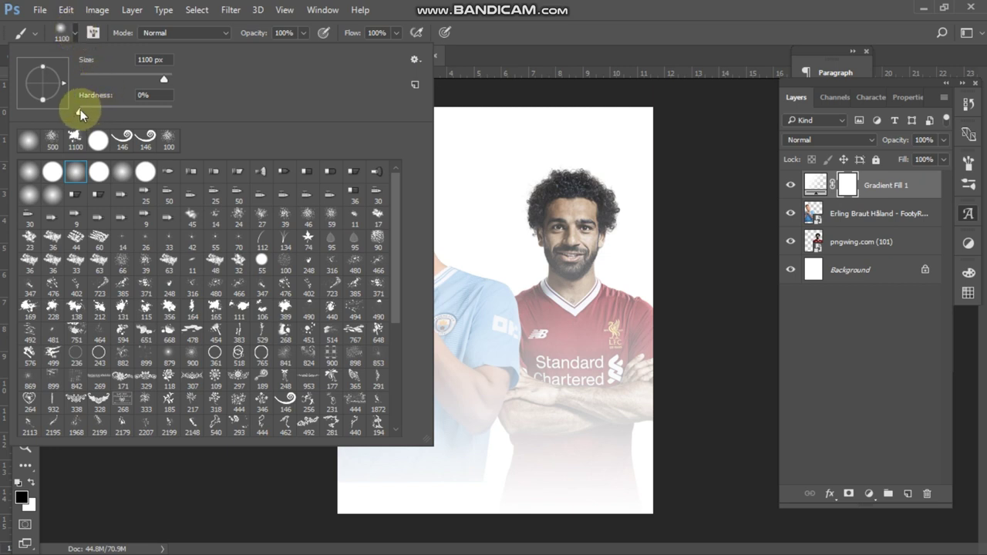
click(145, 95)
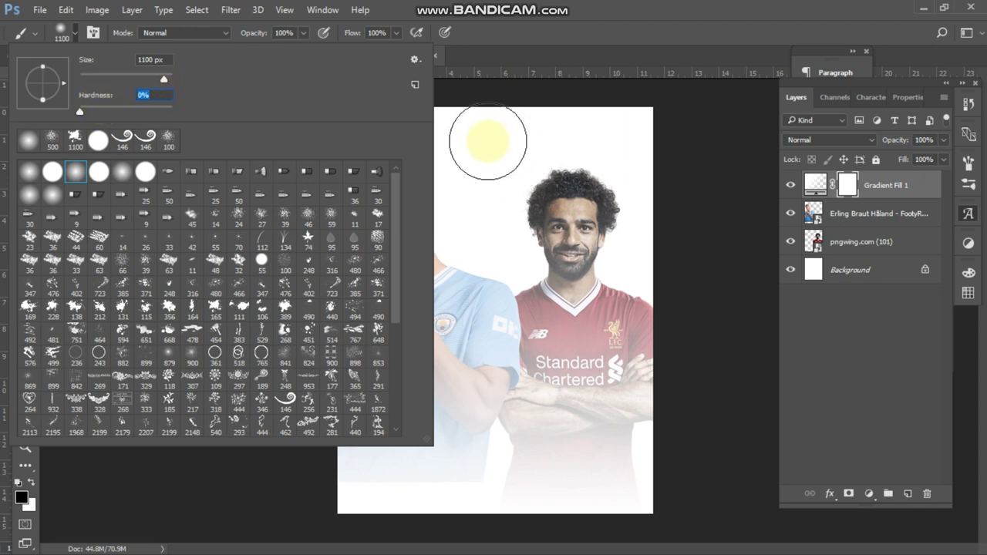
click(563, 62)
key(bracketright)
key(bracketright)
key(bracketright)
key(bracketright)
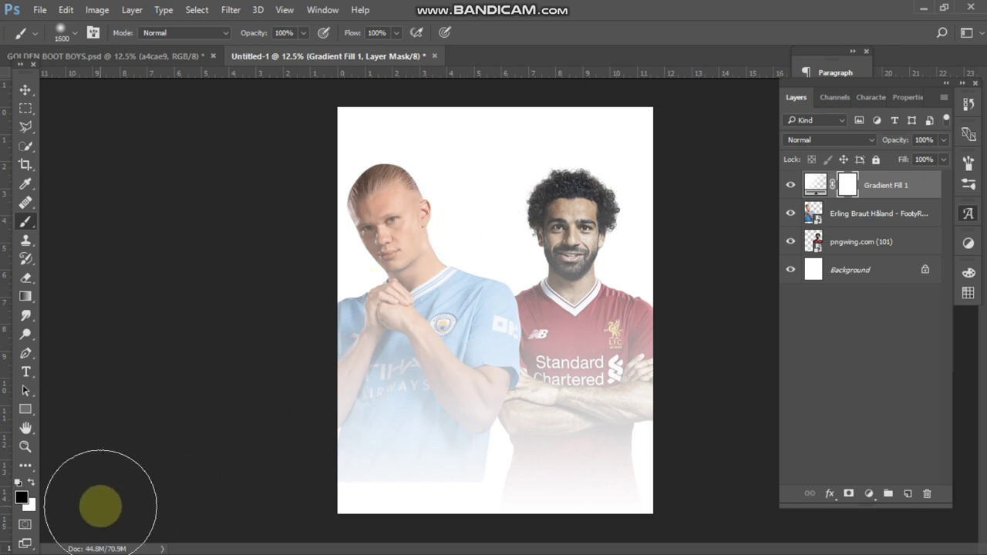
click(22, 498)
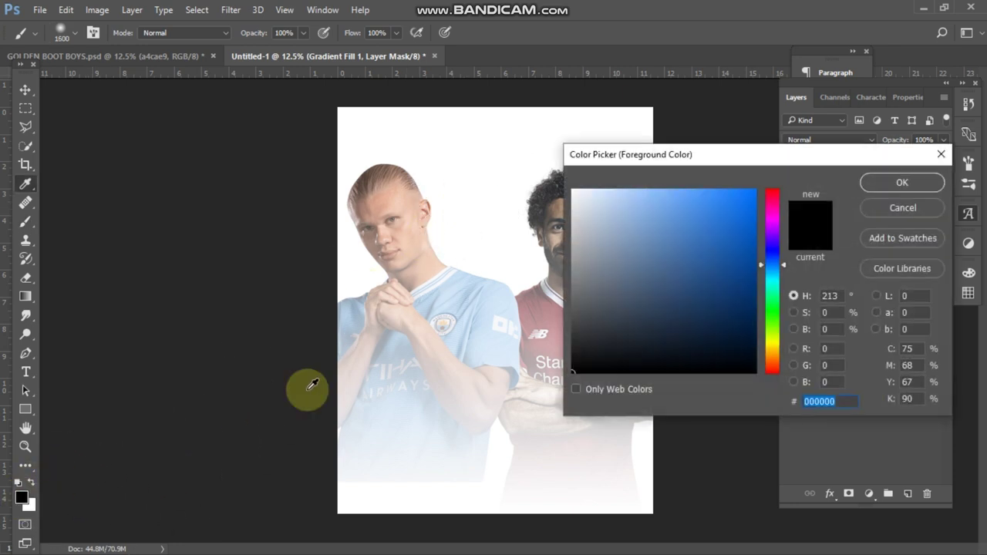
click(600, 261)
click(539, 392)
click(873, 185)
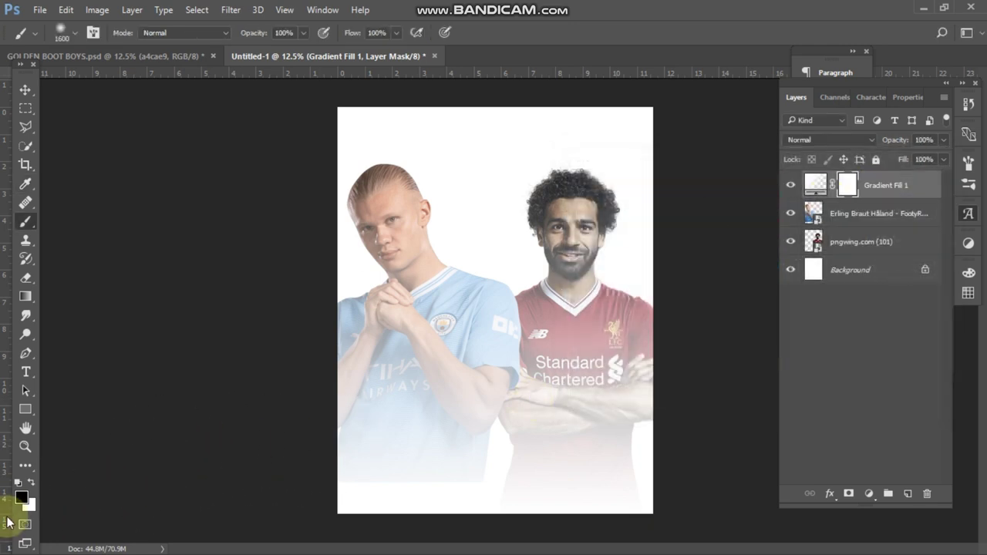
- Paint the mask black over the poster top, Salah's hair and face, at 64% flow
drag(393, 254, 473, 187)
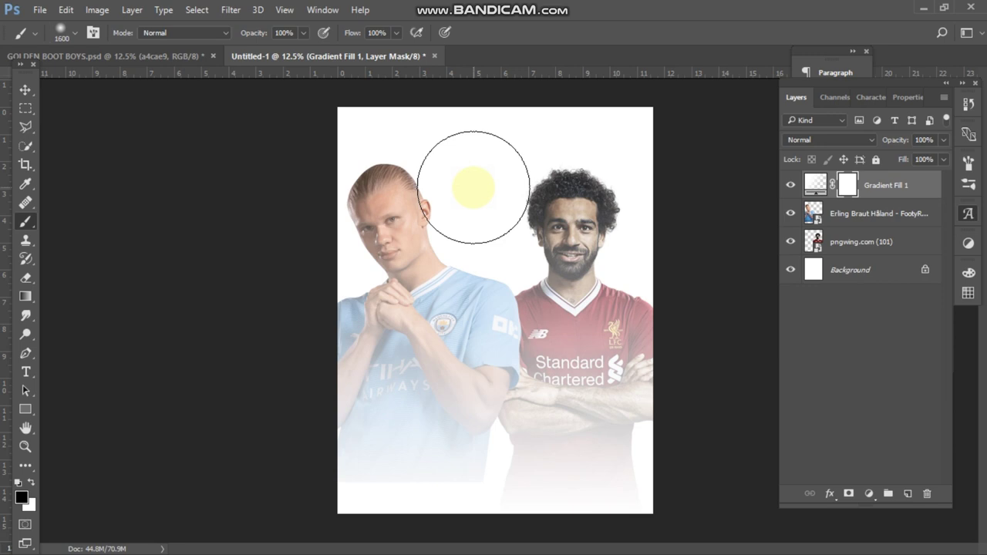
key(bracketright)
key(bracketright)
key(bracketright)
key(bracketright)
key(bracketright)
key(bracketright)
key(bracketright)
drag(477, 159, 540, 148)
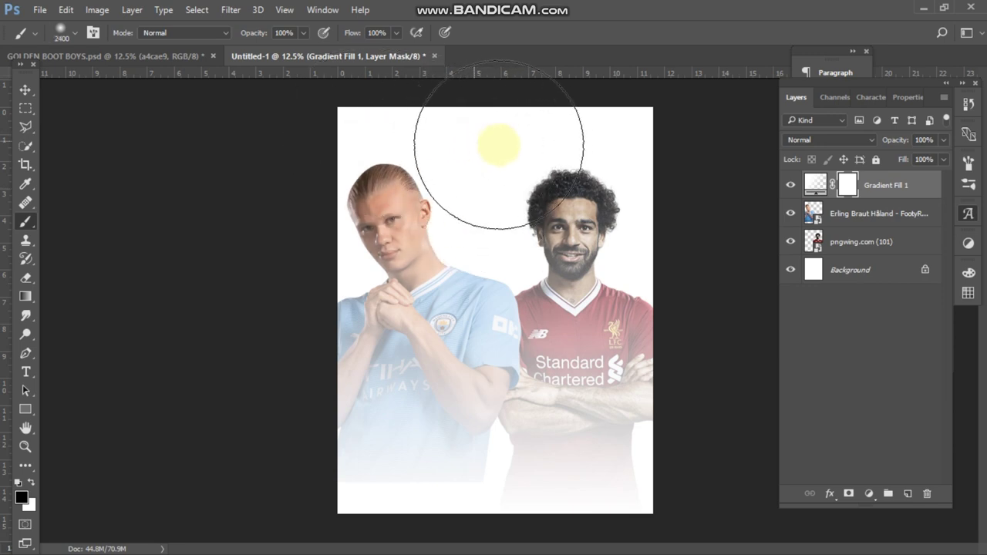
drag(359, 32, 324, 32)
mouse_move(598, 138)
mouse_down()
mouse_move(600, 179)
mouse_move(594, 165)
mouse_up()
key(bracketleft)
key(bracketleft)
key(bracketleft)
mouse_move(562, 253)
mouse_down()
mouse_move(363, 254)
mouse_move(612, 198)
mouse_move(634, 231)
mouse_move(534, 237)
mouse_move(432, 159)
mouse_move(363, 286)
mouse_move(568, 254)
mouse_move(650, 165)
mouse_up()
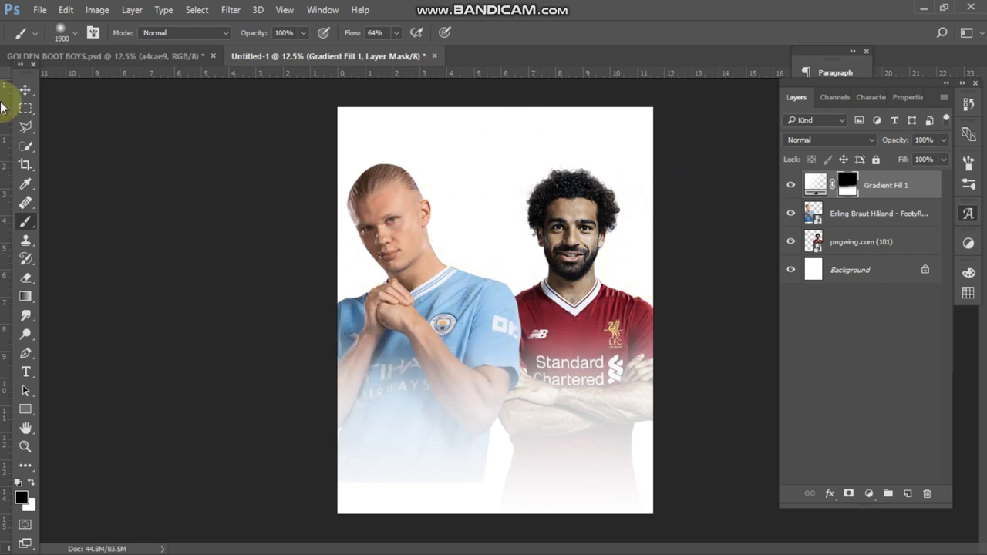
click(24, 89)
click(214, 231)
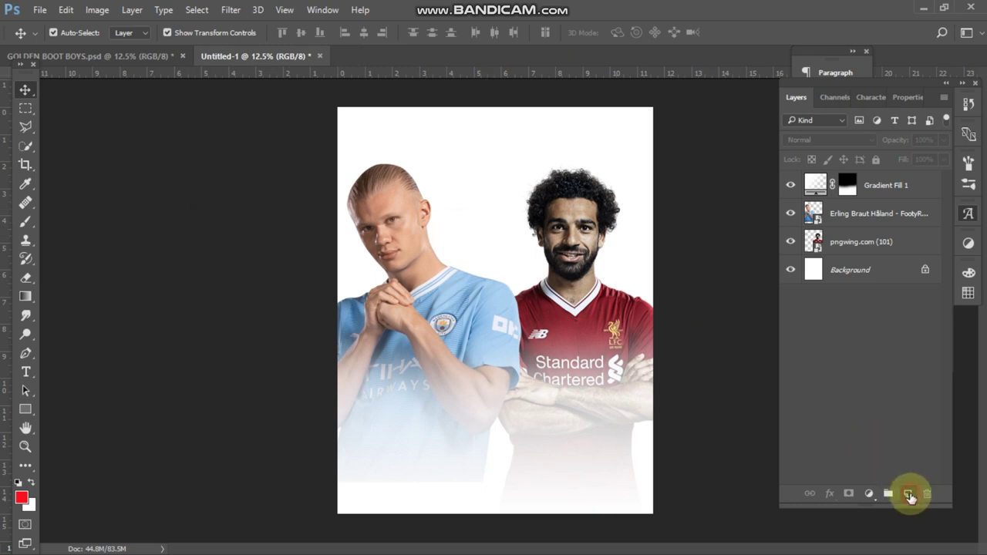
- Add an empty Layer 1 on top and set the foreground colour to A4CAE9
click(907, 494)
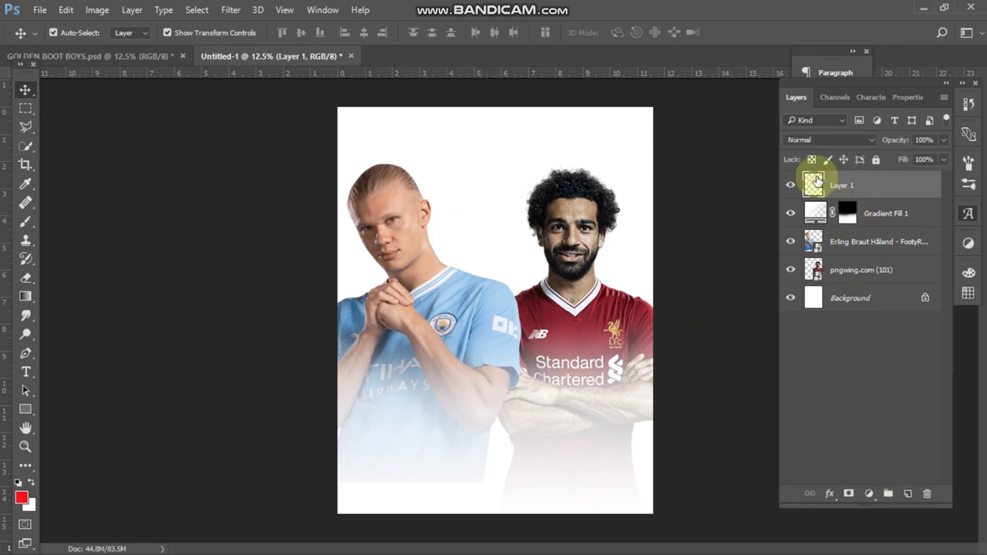
click(21, 497)
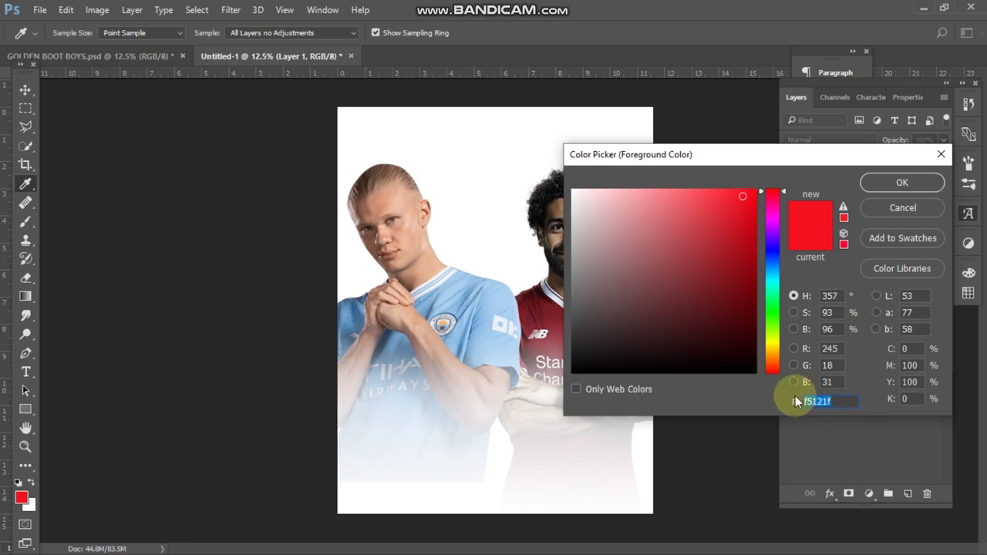
text(A4CAE9)
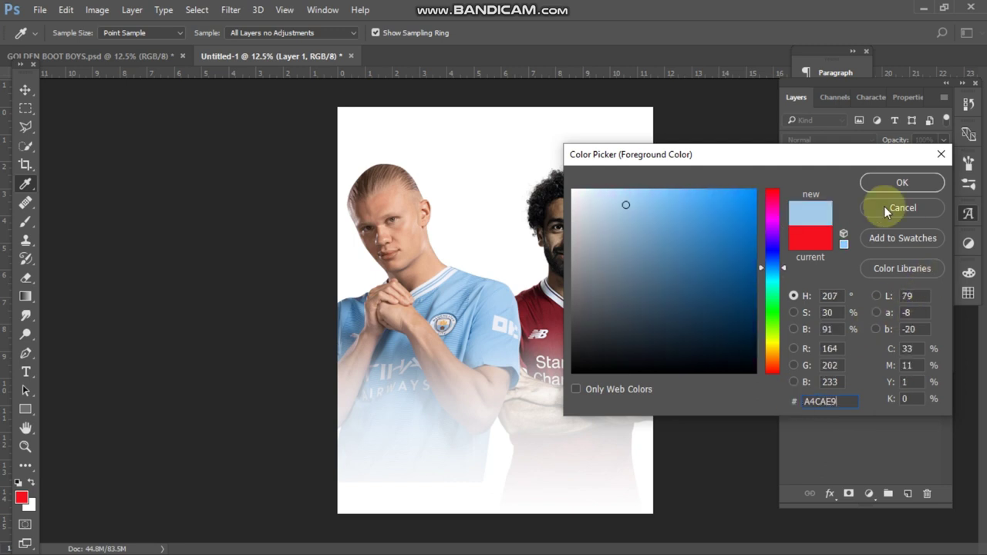
click(889, 181)
key(v)
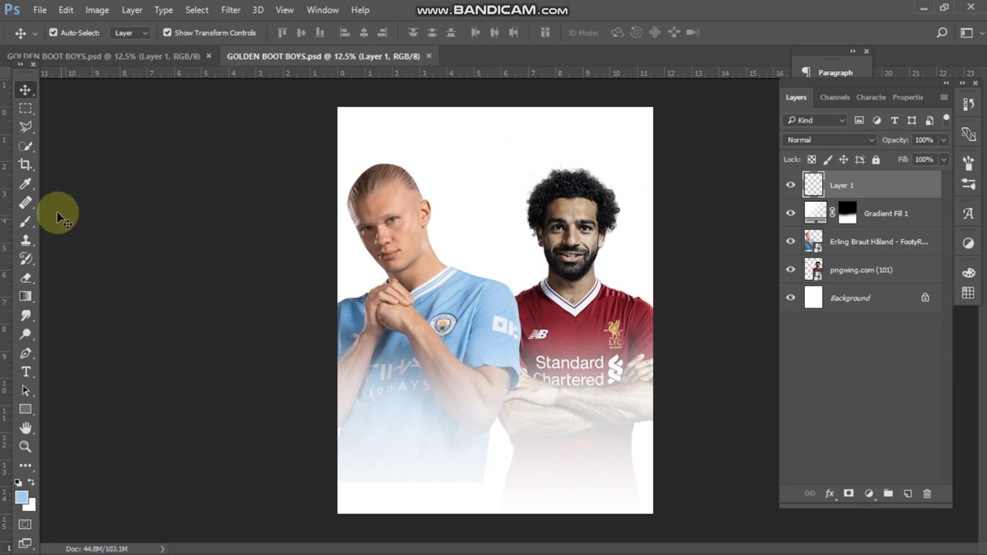
click(26, 221)
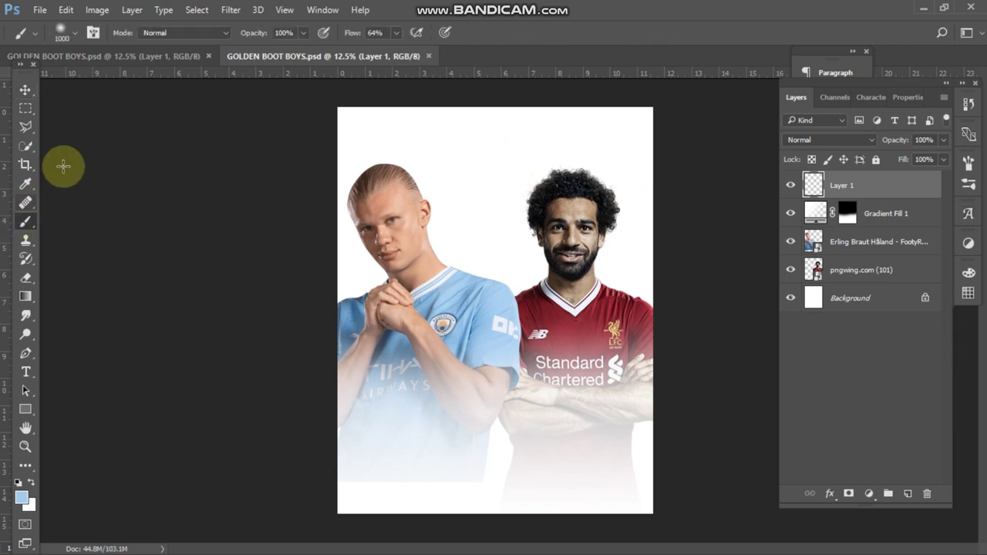
- Paint light blue with a soft round brush over Haaland's left half on Layer 1
click(75, 34)
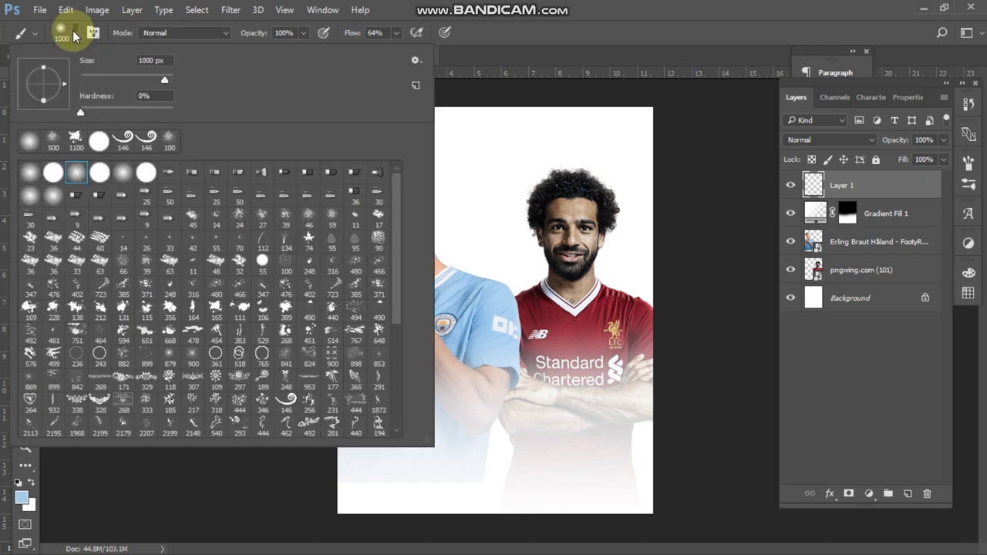
click(77, 169)
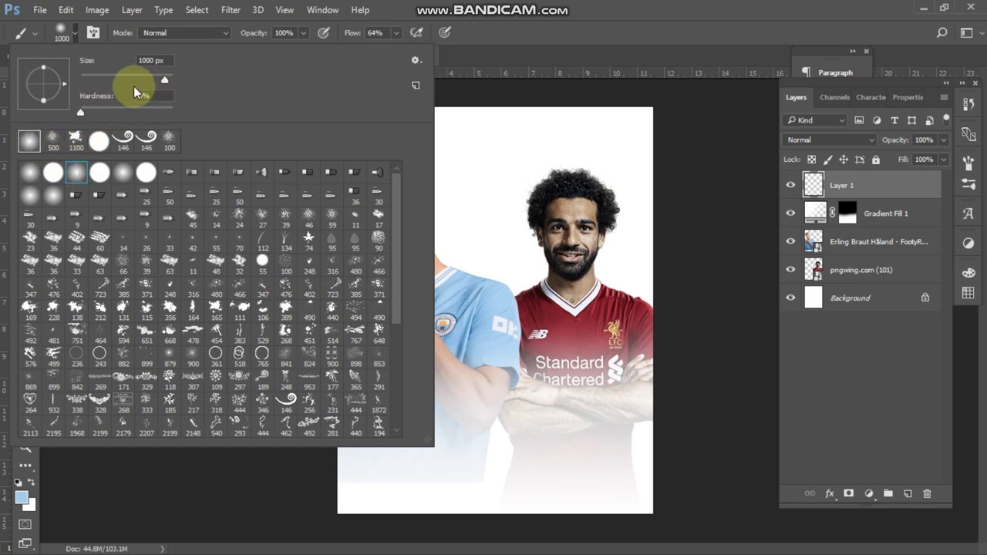
click(698, 110)
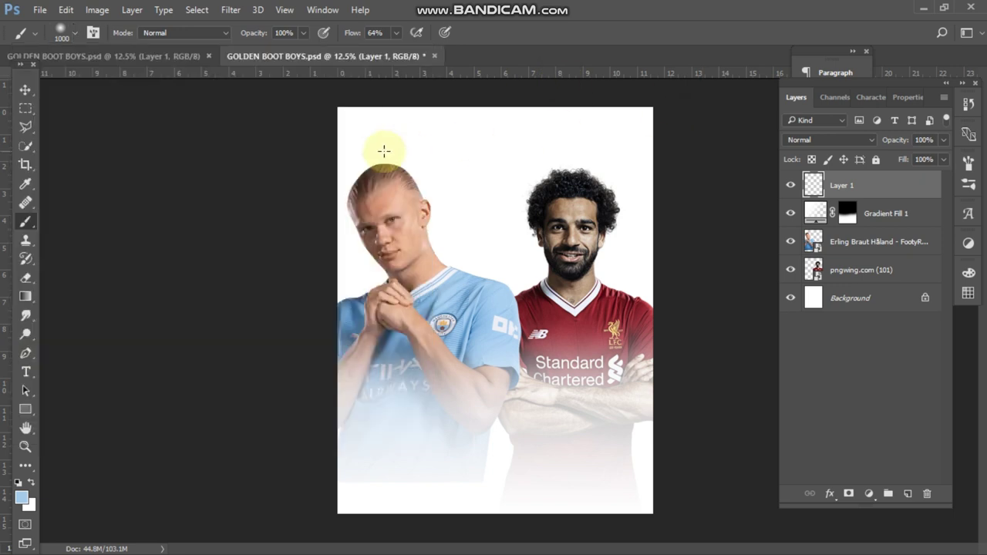
mouse_move(326, 101)
mouse_down()
mouse_move(337, 229)
mouse_move(357, 128)
mouse_move(398, 95)
mouse_move(392, 193)
mouse_up()
drag(346, 33, 394, 36)
drag(355, 254, 350, 421)
mouse_move(451, 129)
mouse_down()
mouse_move(451, 282)
mouse_move(465, 132)
mouse_move(352, 93)
mouse_move(449, 441)
mouse_move(463, 526)
mouse_move(362, 524)
mouse_up()
- Move Layer 1 below Gradient Fill 1 and set its blend mode to Color Burn
key(v)
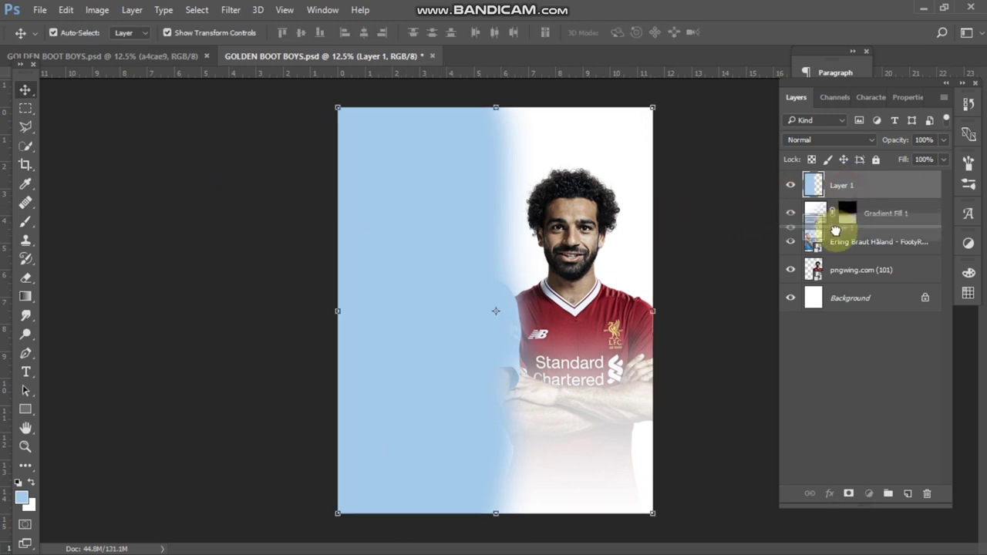
drag(845, 185, 837, 233)
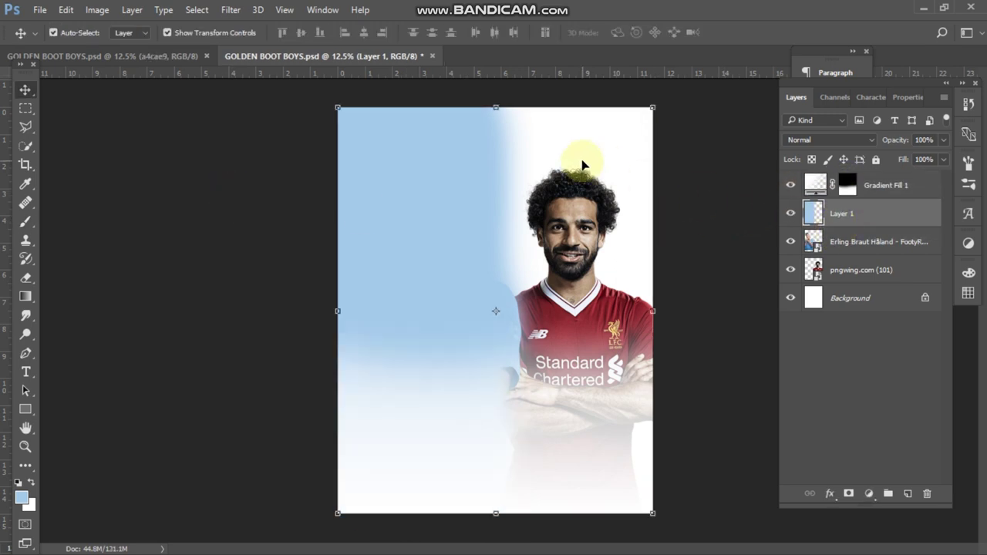
click(831, 141)
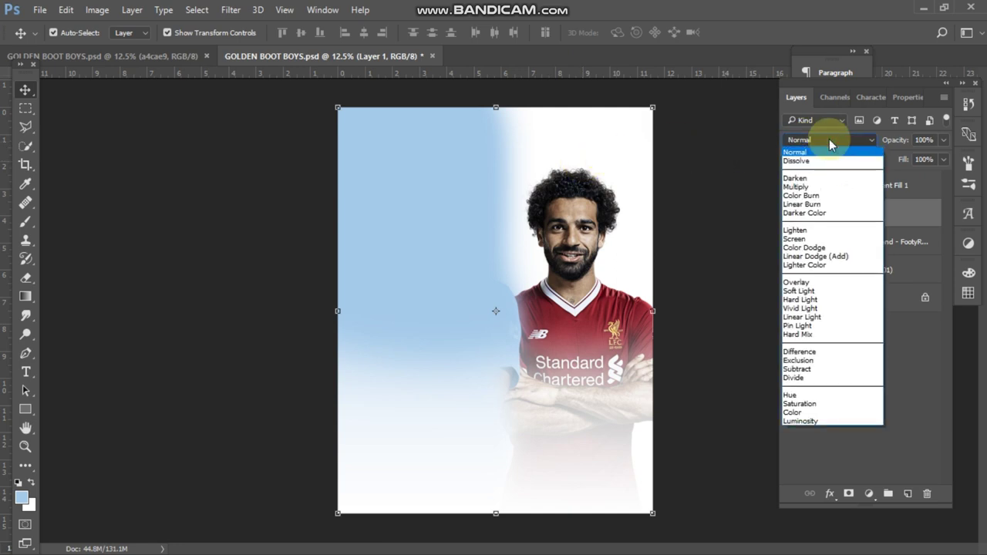
click(812, 198)
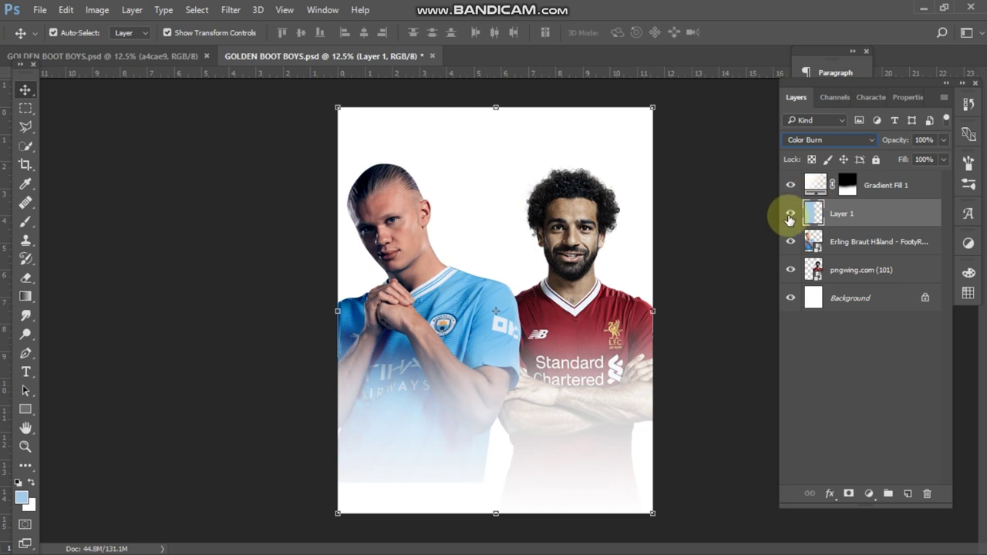
click(790, 216)
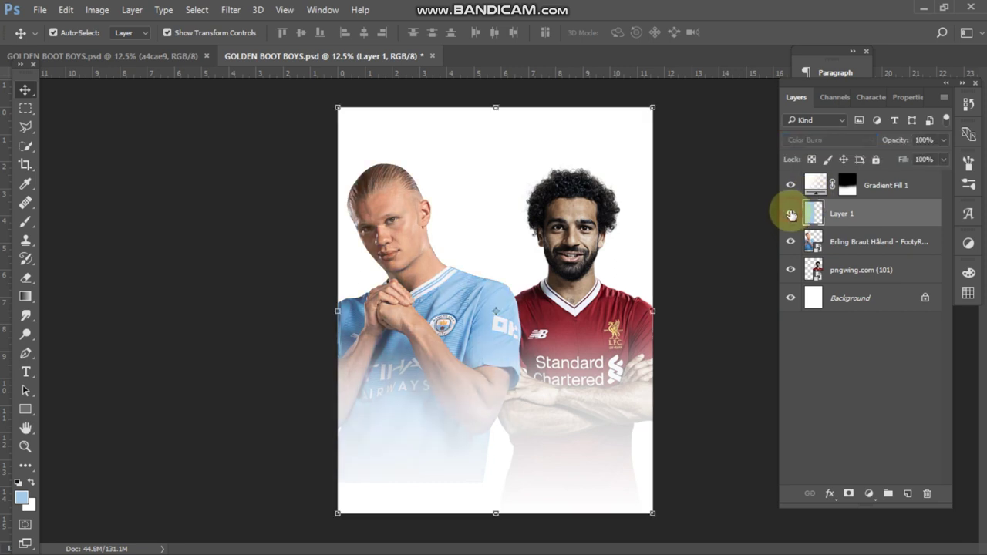
click(790, 216)
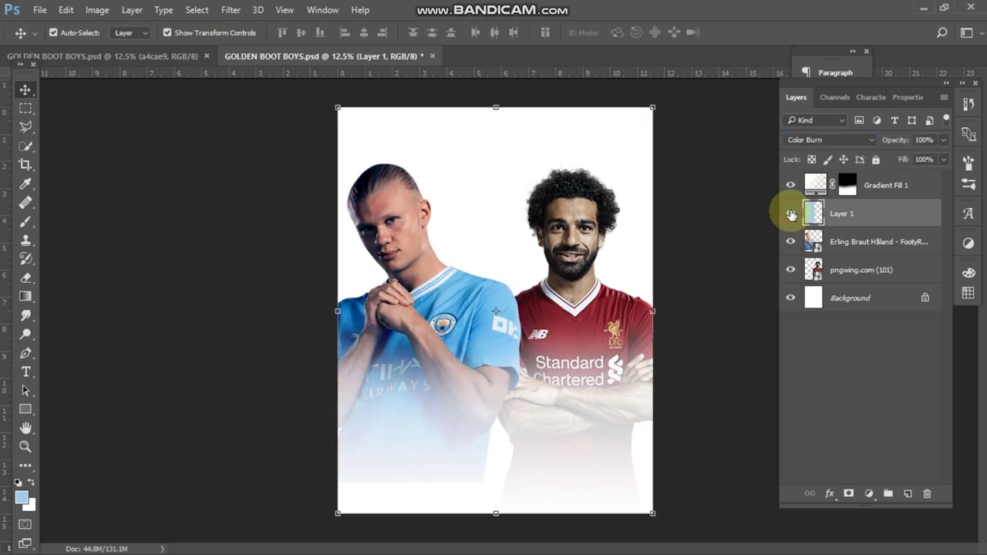
click(219, 185)
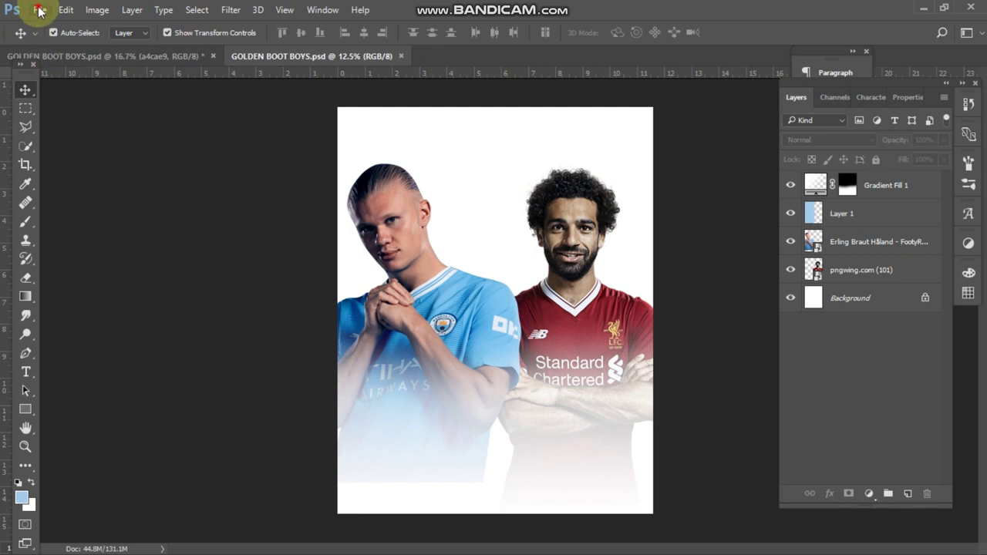
- Place the Salah back-view image, shrunk to about 27% and moved right and up
click(40, 10)
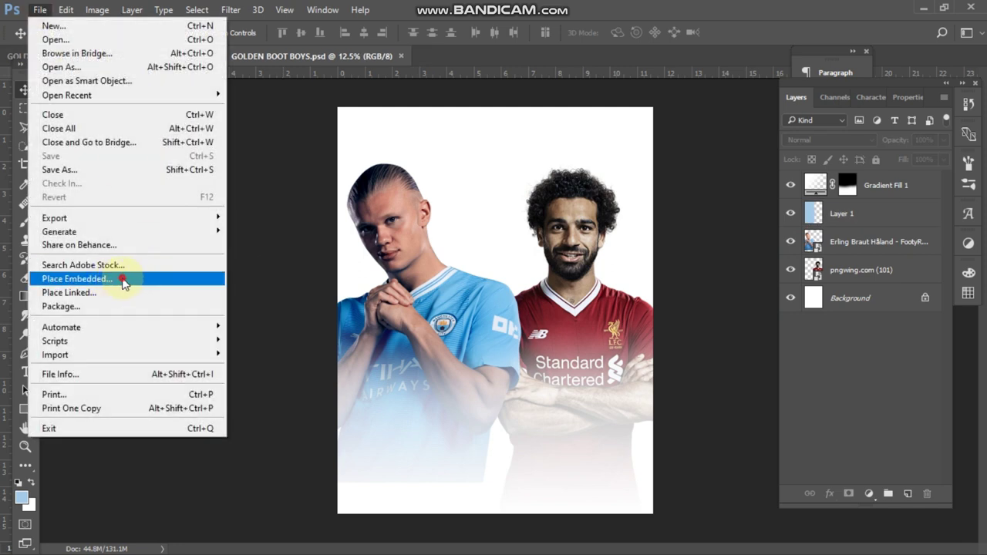
click(123, 279)
click(531, 112)
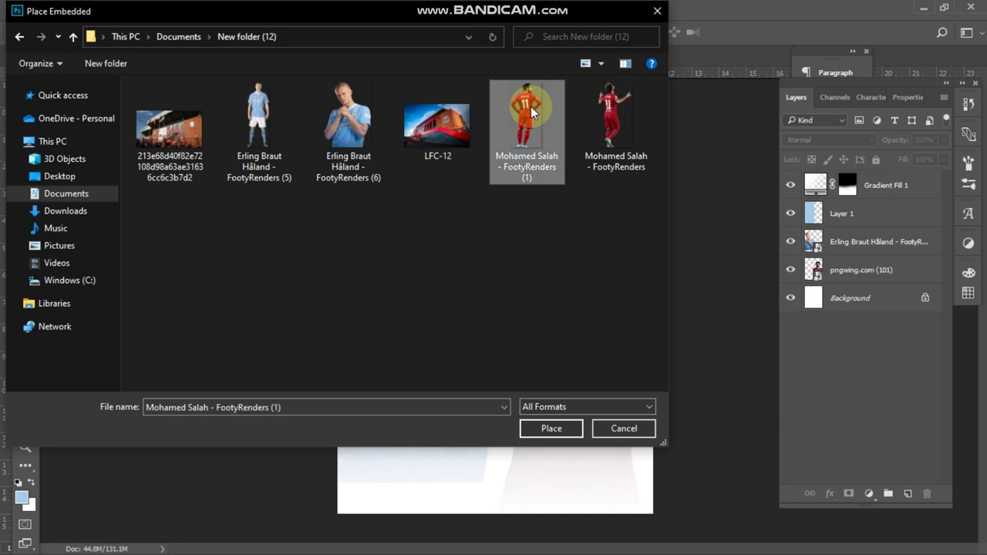
click(549, 427)
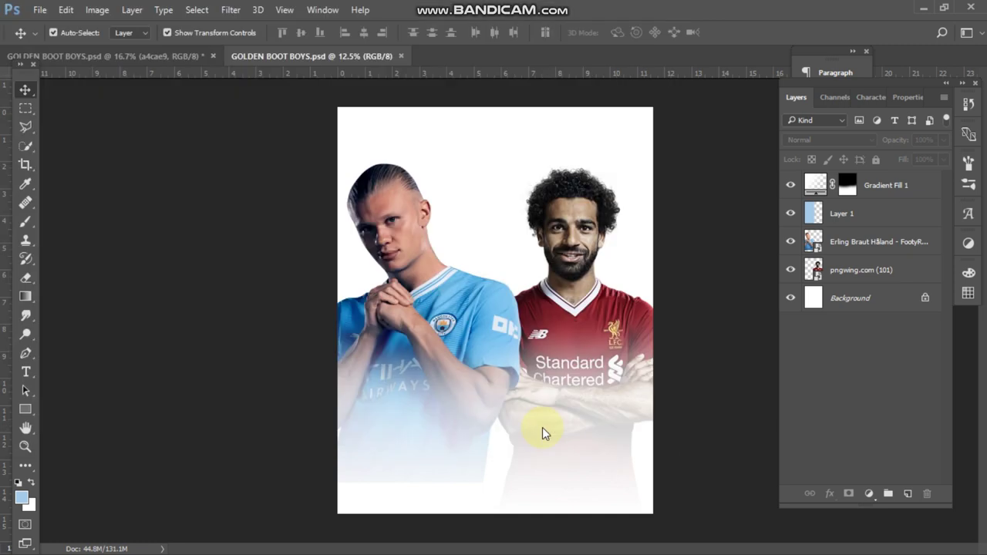
drag(594, 108, 476, 330)
drag(462, 362, 575, 308)
- Fine-tune the Salah figure's position and commit it over the red-kit player's torso
scroll(567, 322, up, 2)
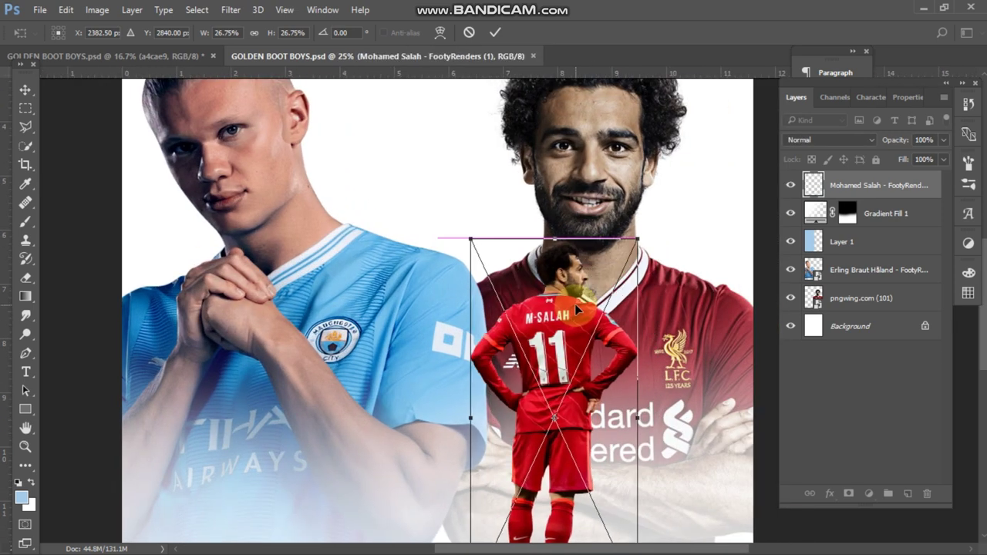
scroll(574, 304, down, 5)
drag(470, 342, 454, 365)
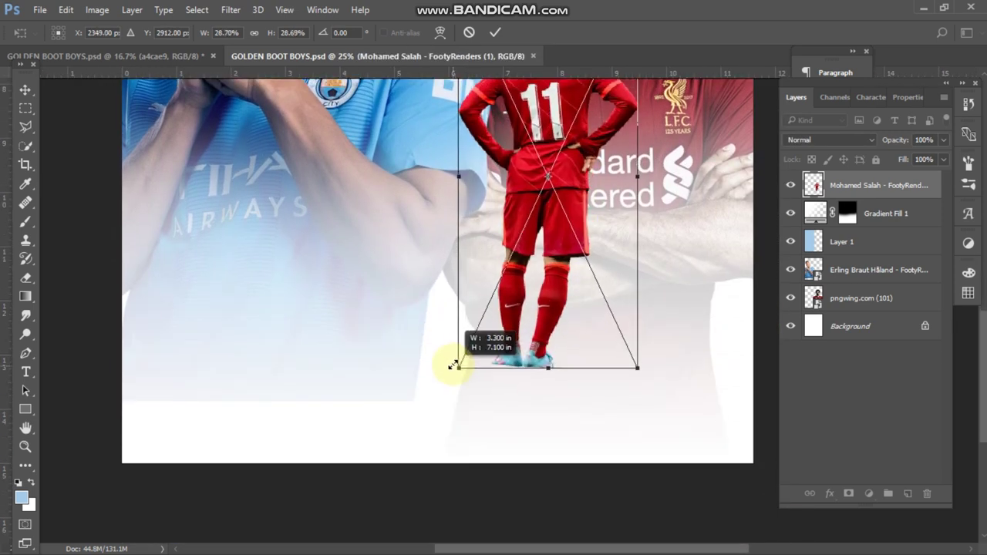
scroll(605, 300, up, 1)
double_click(602, 299)
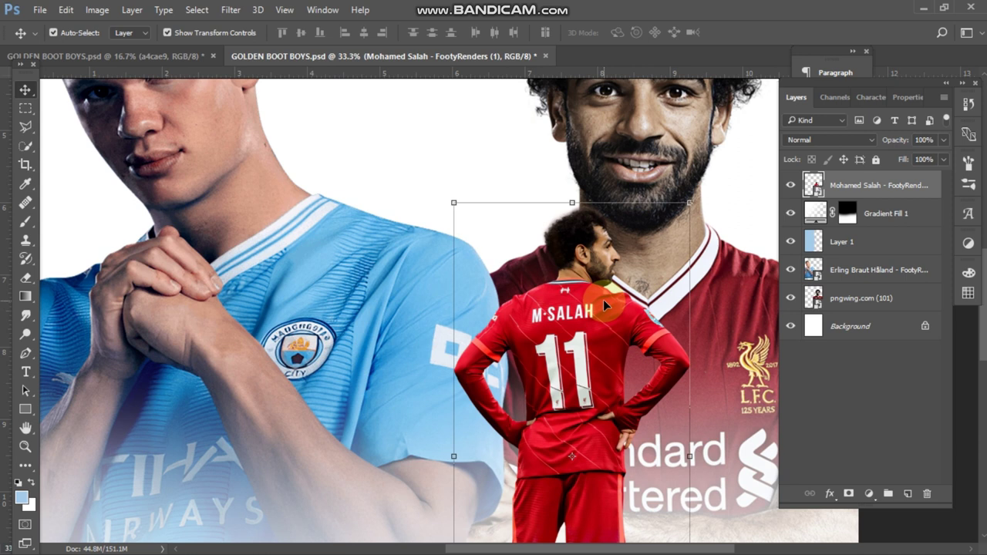
scroll(603, 299, down, 1)
scroll(603, 299, down, 1)
scroll(604, 302, down, 1)
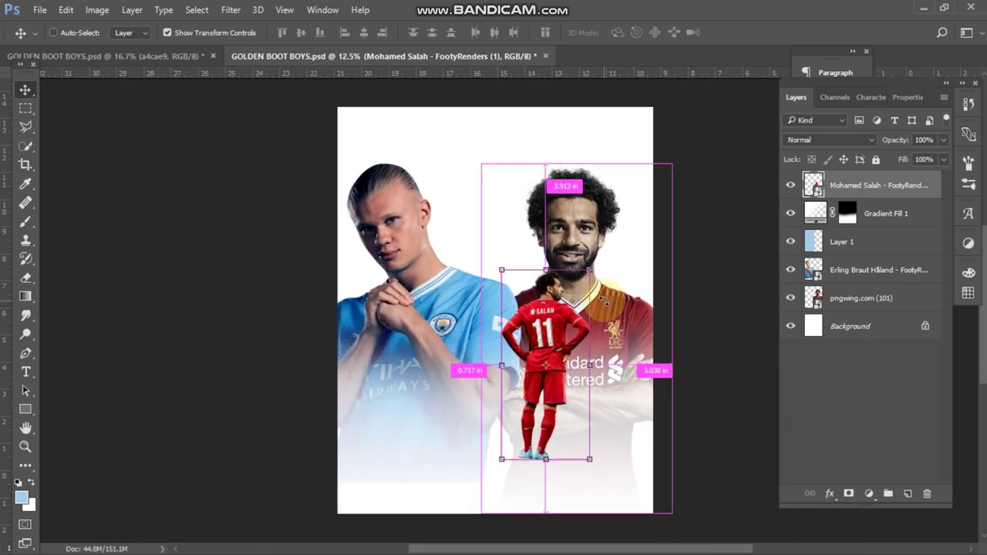
click(675, 342)
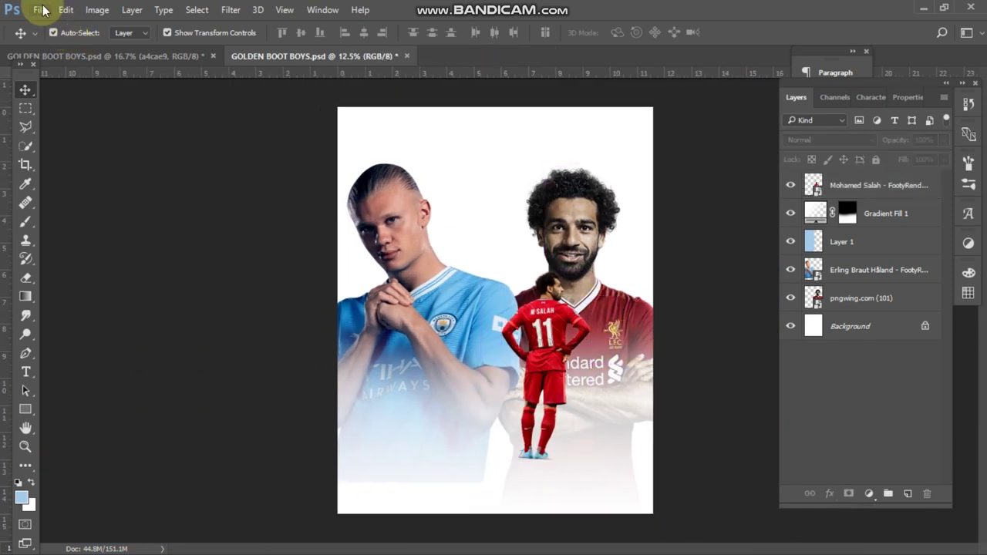
- Place the Erling Braut Håland - FootyRenders (5) render, shrunk to about a third, beside Salah
click(40, 10)
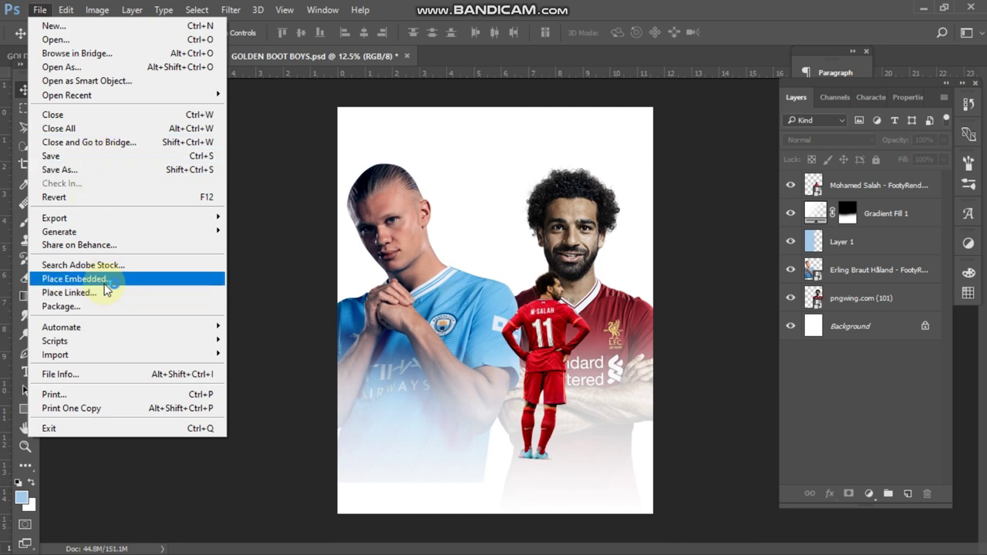
click(114, 284)
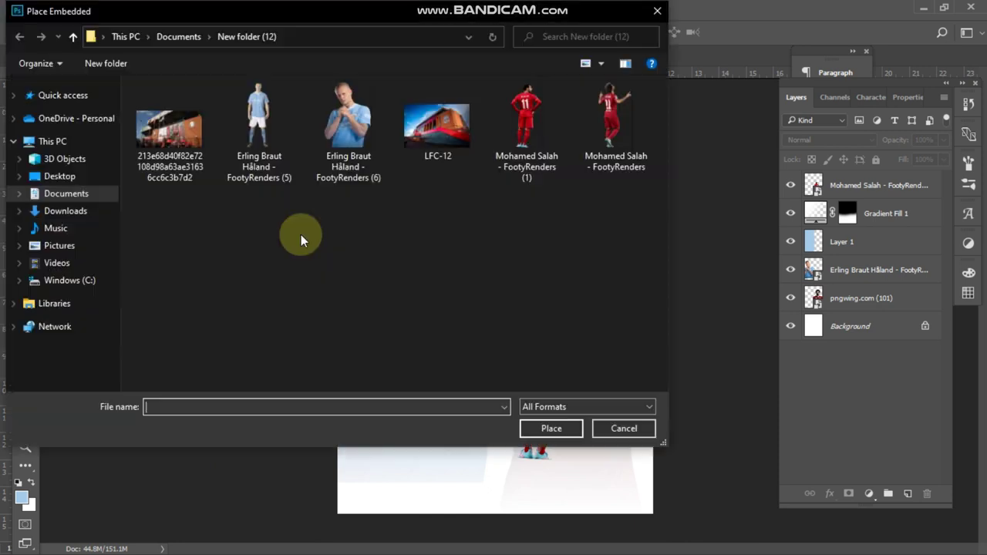
click(279, 96)
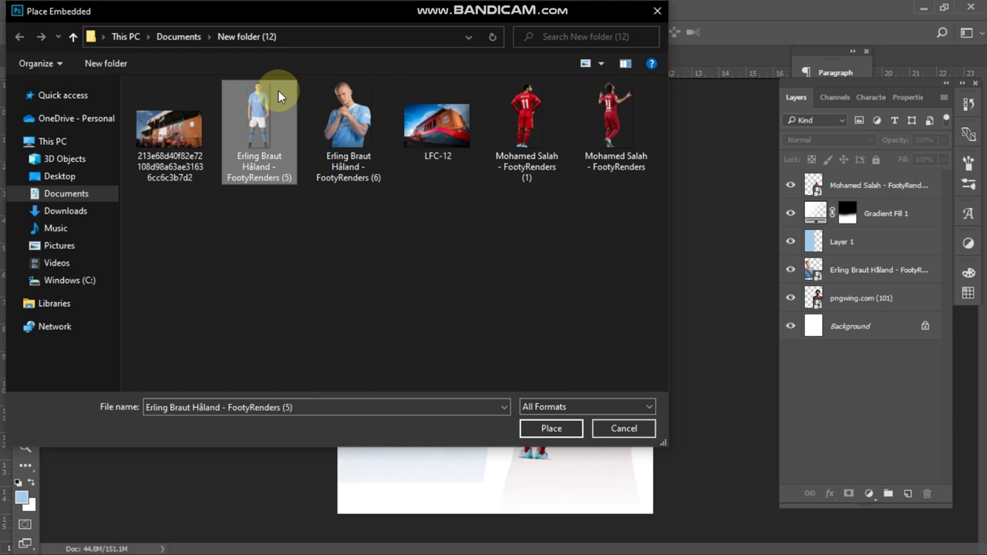
click(564, 429)
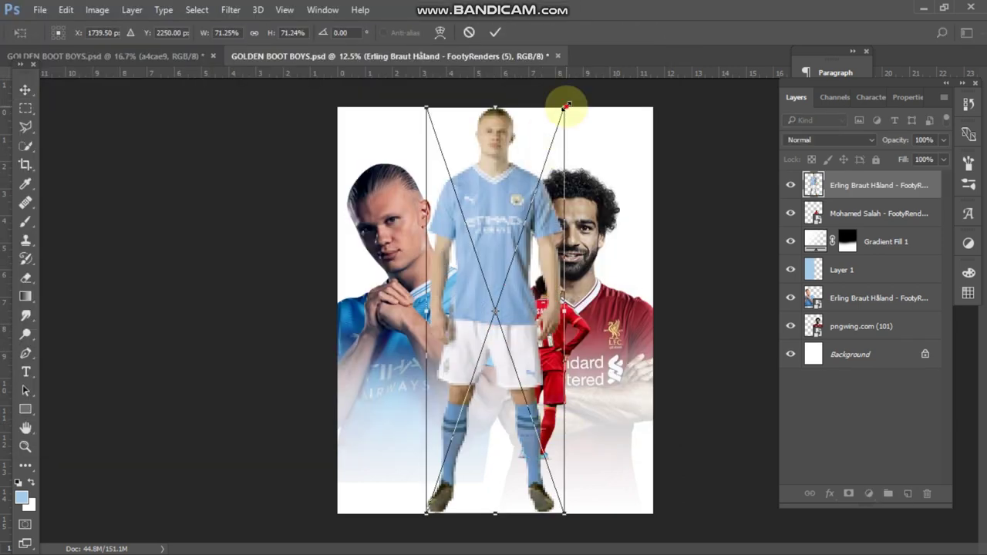
drag(565, 108, 490, 324)
drag(458, 382, 450, 332)
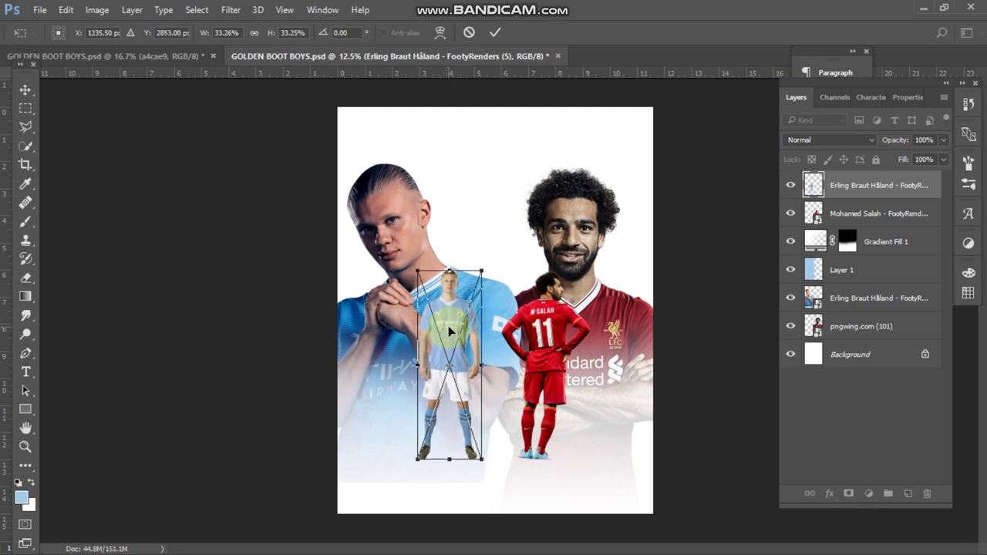
- Nudge the Haaland figure up and commit its size and position
key(ctrl+plus)
key(ctrl+plus)
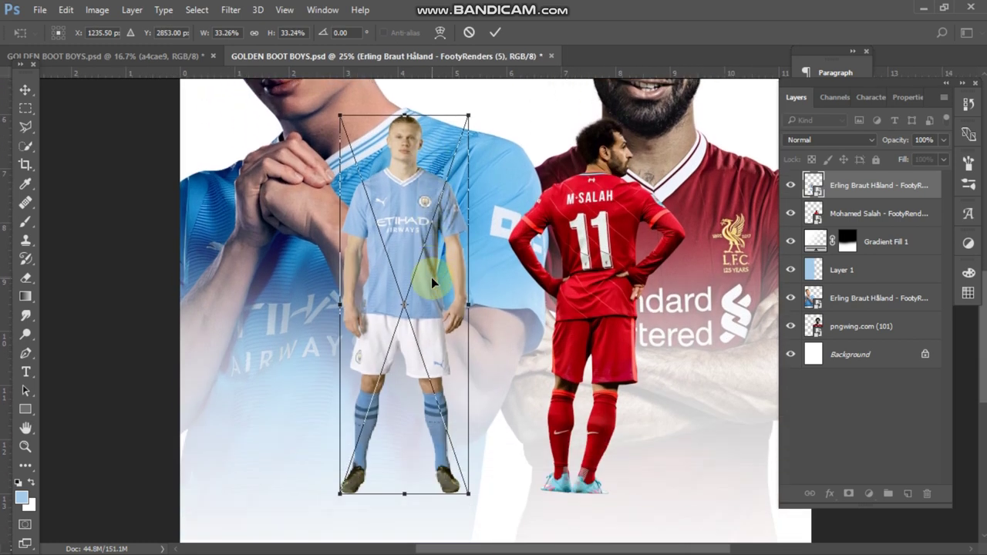
scroll(469, 209, up, 3)
drag(469, 209, 481, 168)
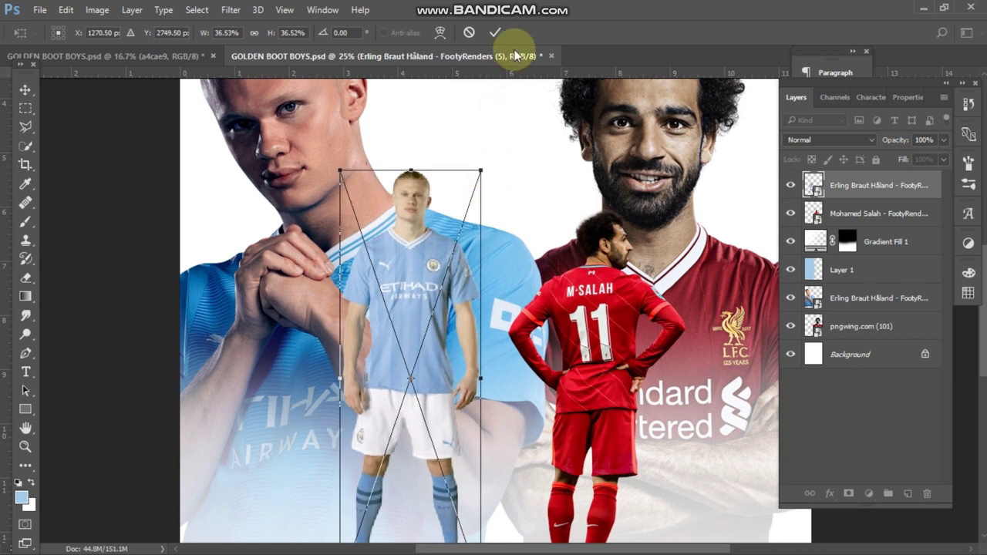
click(496, 32)
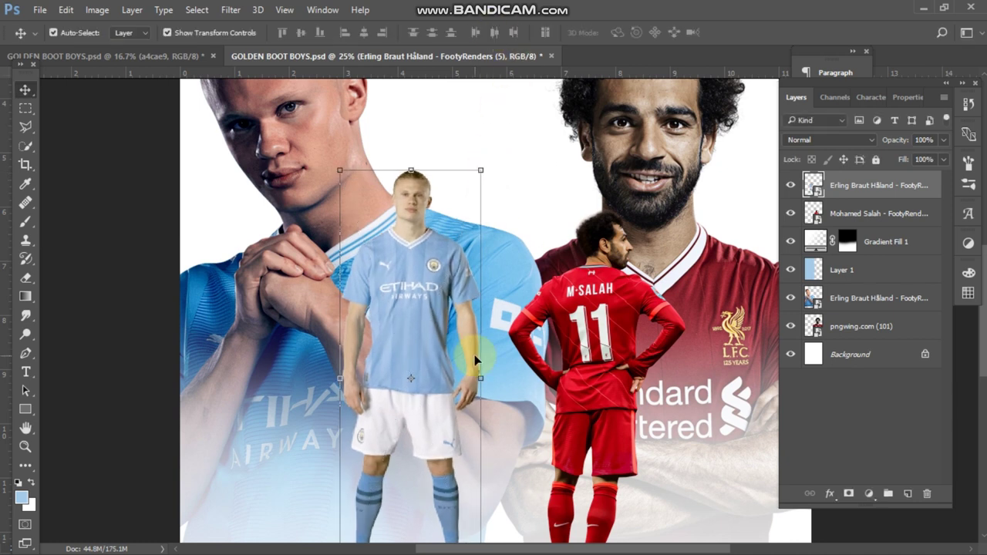
key(ctrl+minus)
key(ctrl+minus)
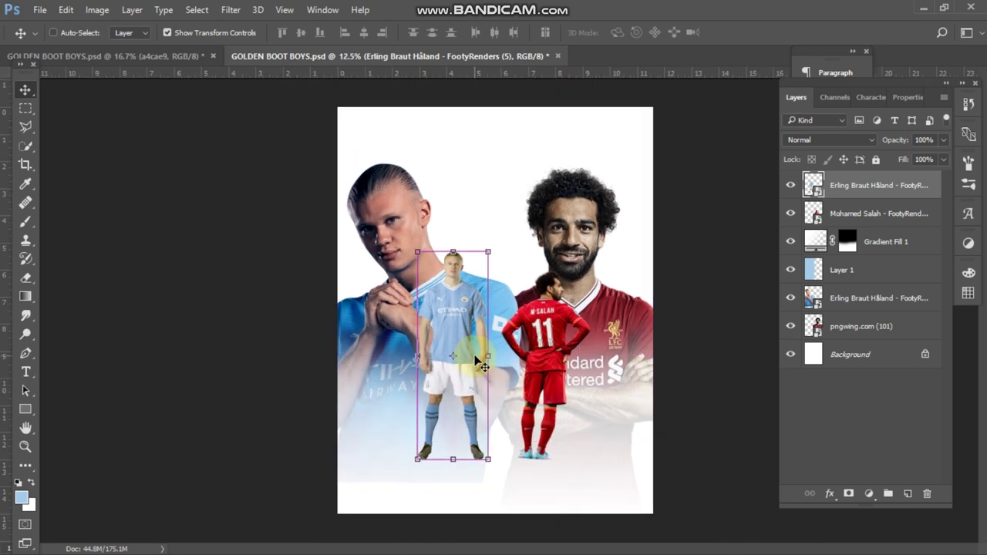
click(298, 332)
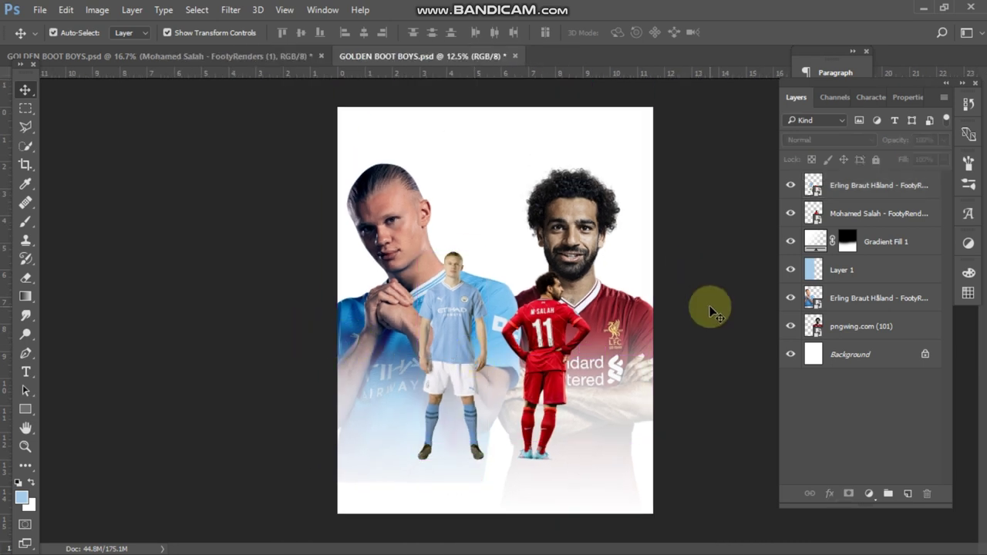
- Select the Salah figure's layer and bring up its Blending Options
click(838, 215)
click(790, 214)
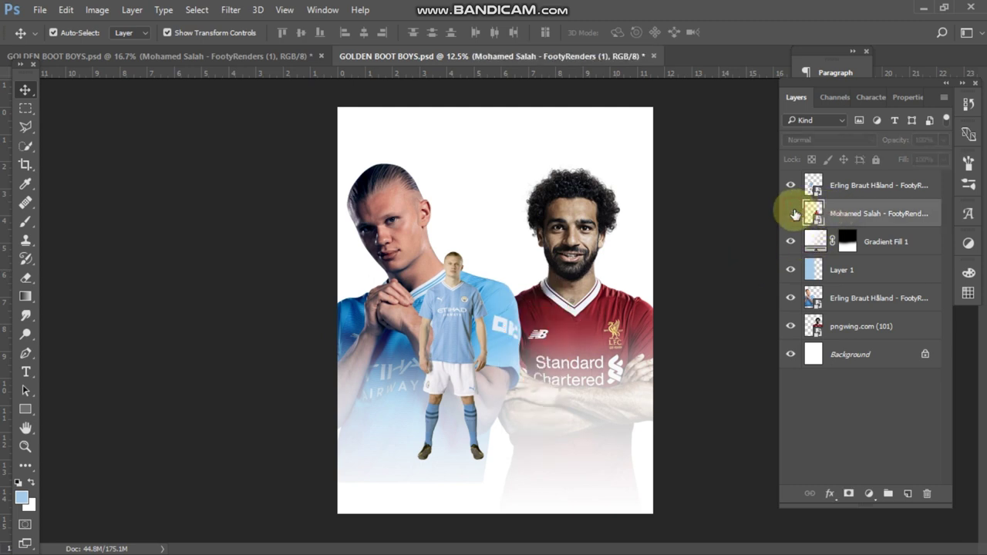
click(791, 213)
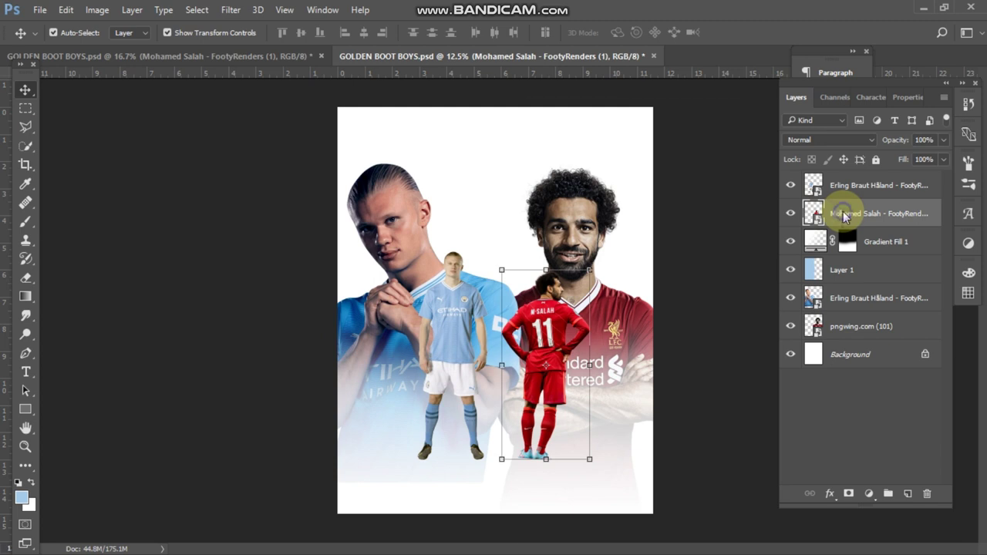
right_click(844, 215)
click(609, 113)
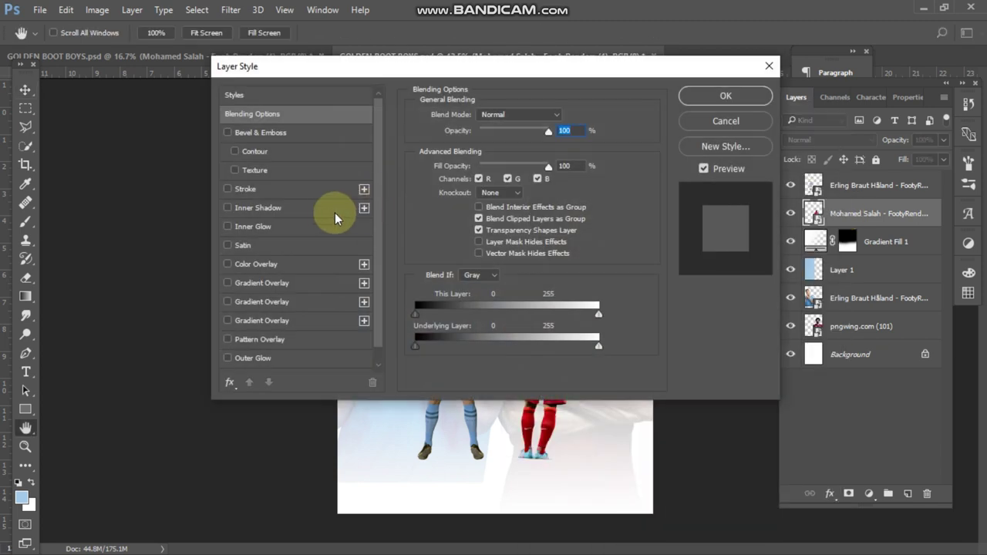
- Add an F5121F red outer glow with 39% opacity and 25% spread
scroll(329, 213, down, 1)
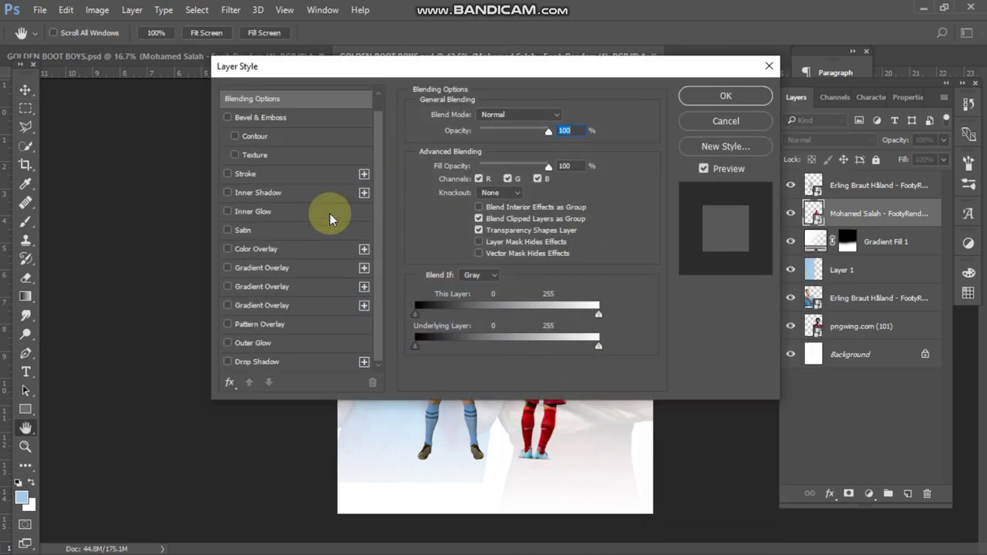
click(258, 343)
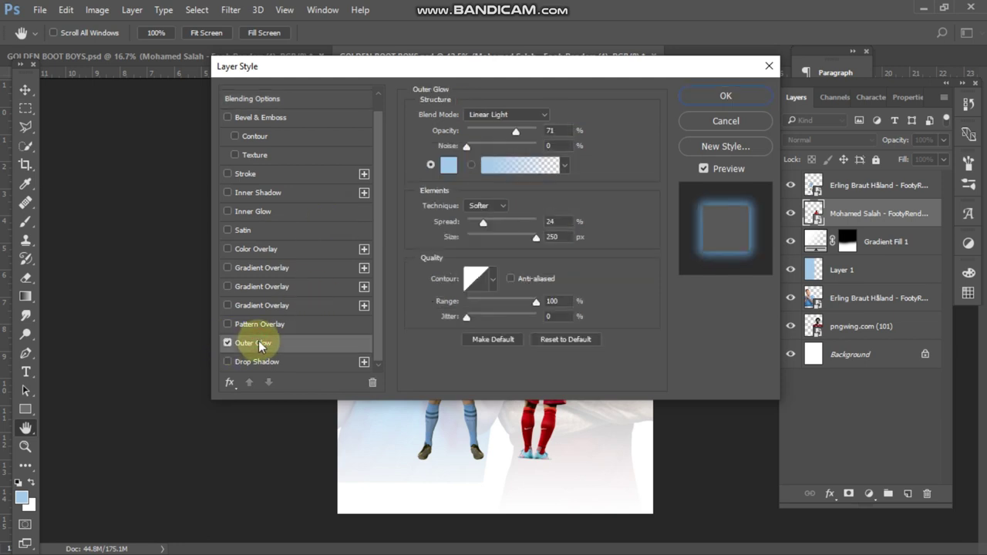
click(449, 165)
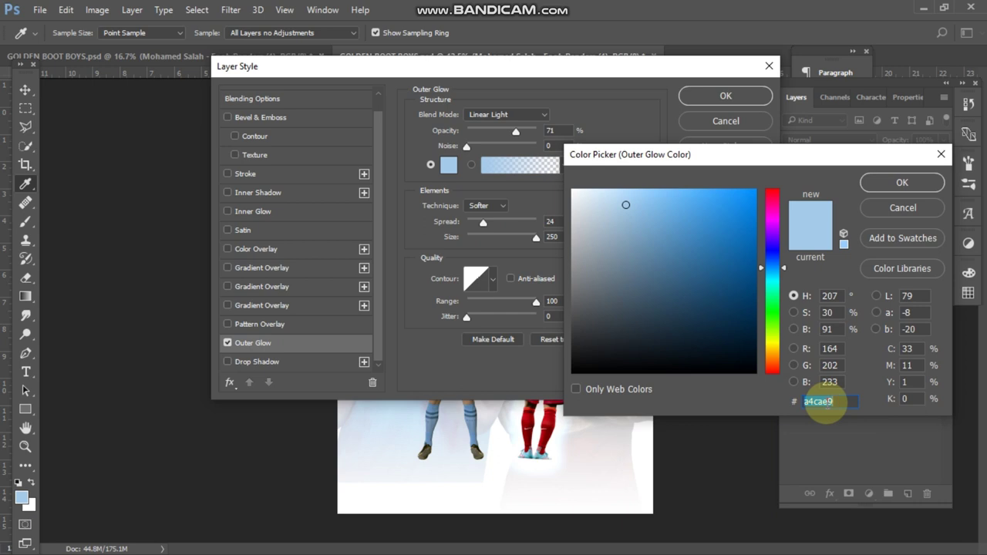
text(F5121F)
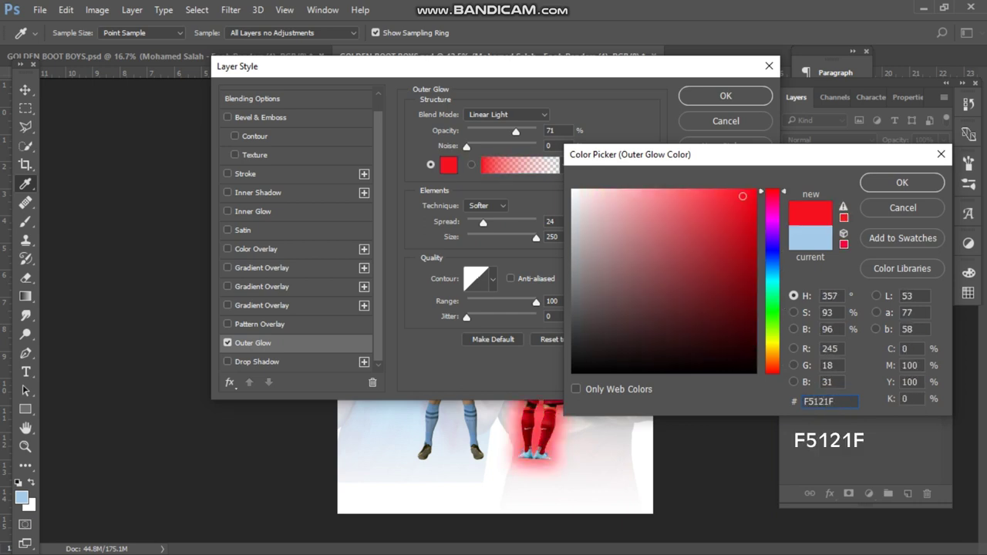
click(902, 182)
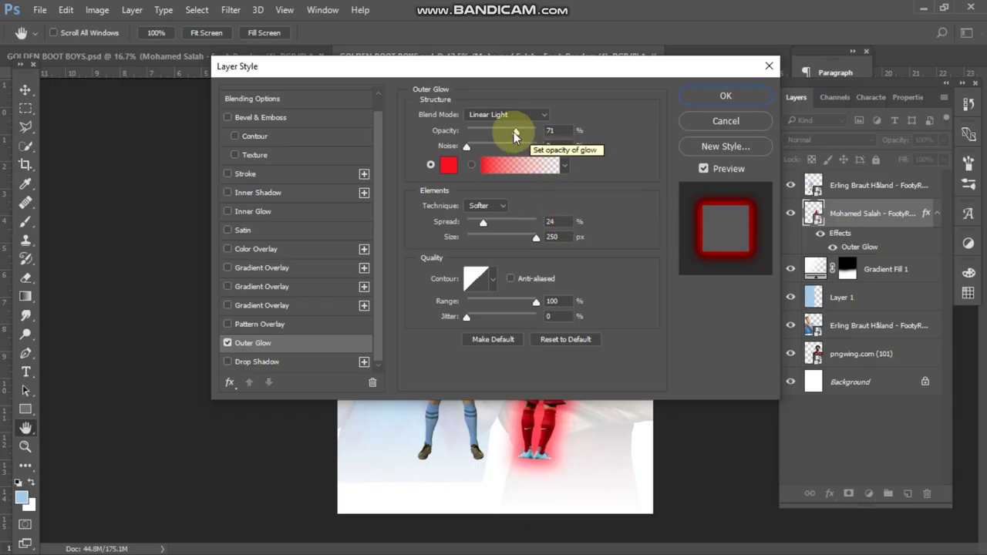
drag(515, 131, 490, 132)
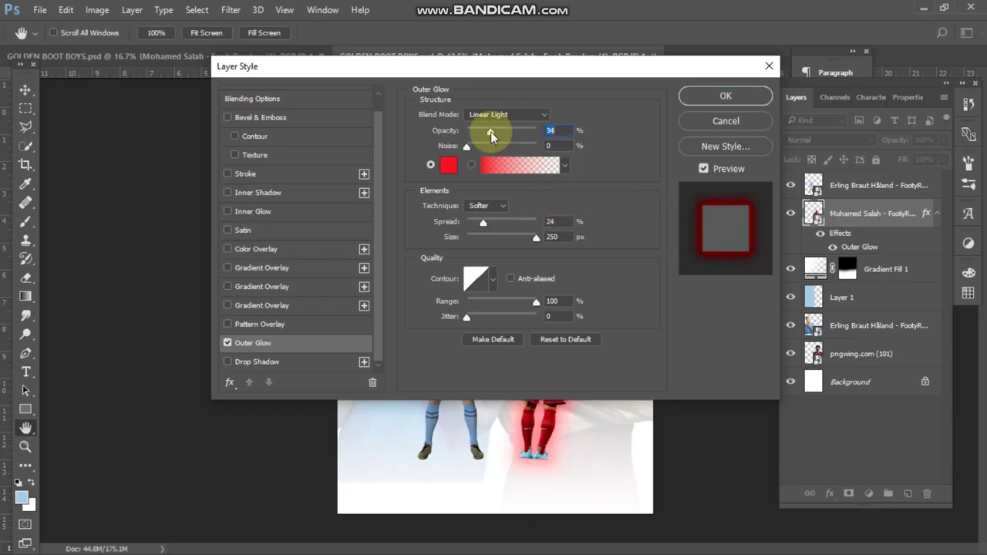
click(486, 222)
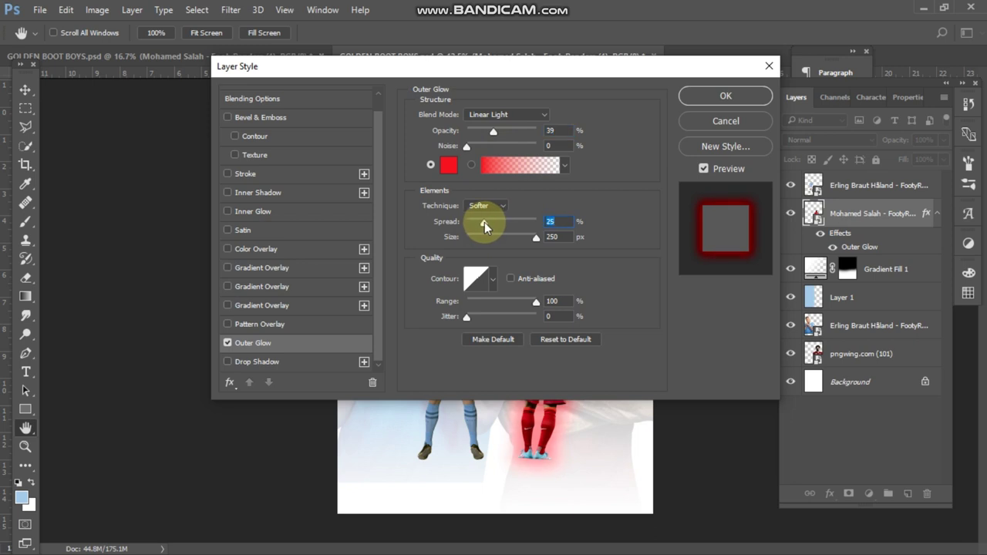
- Add a satin with 34 px distance and 158 px size to the red-kit Salah figure, then apply it
click(228, 230)
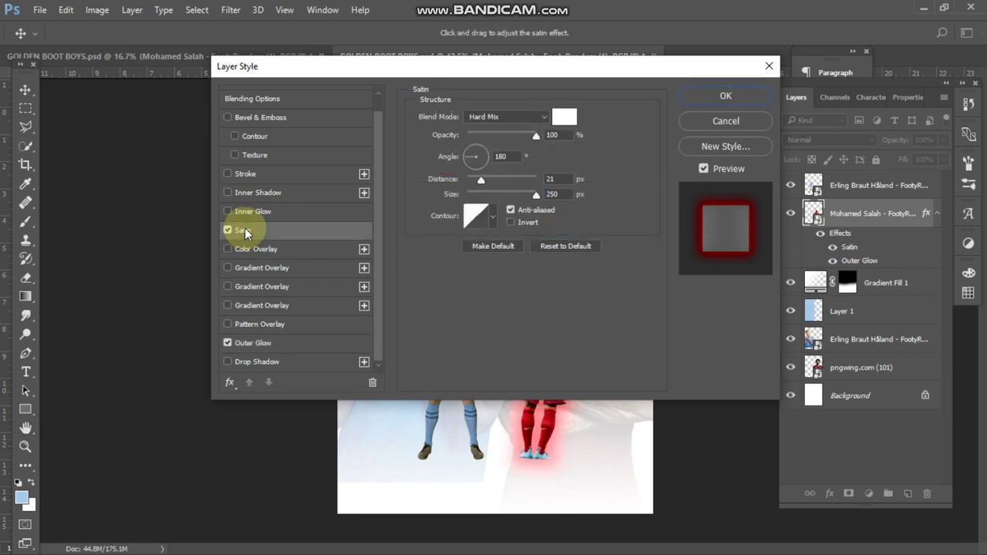
drag(481, 180, 485, 179)
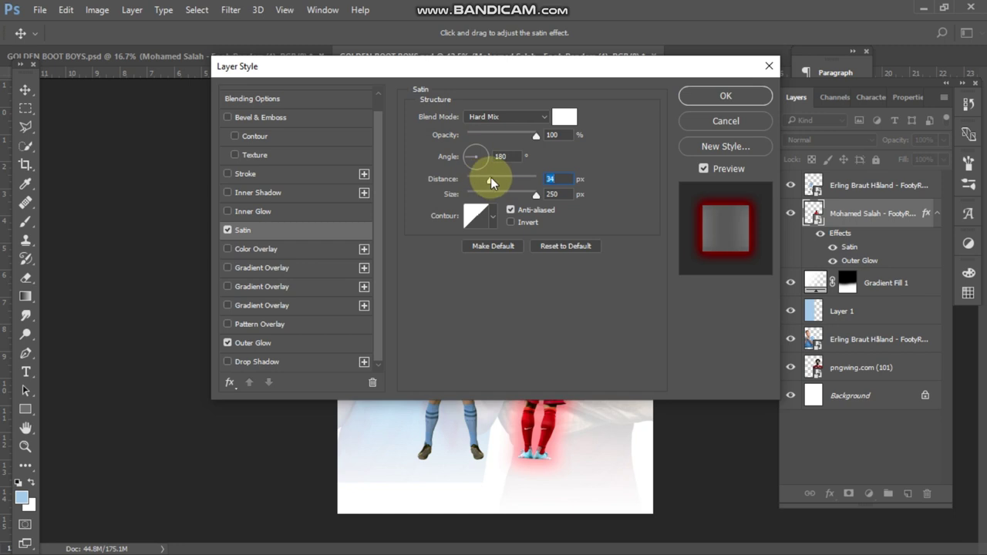
drag(517, 194, 509, 195)
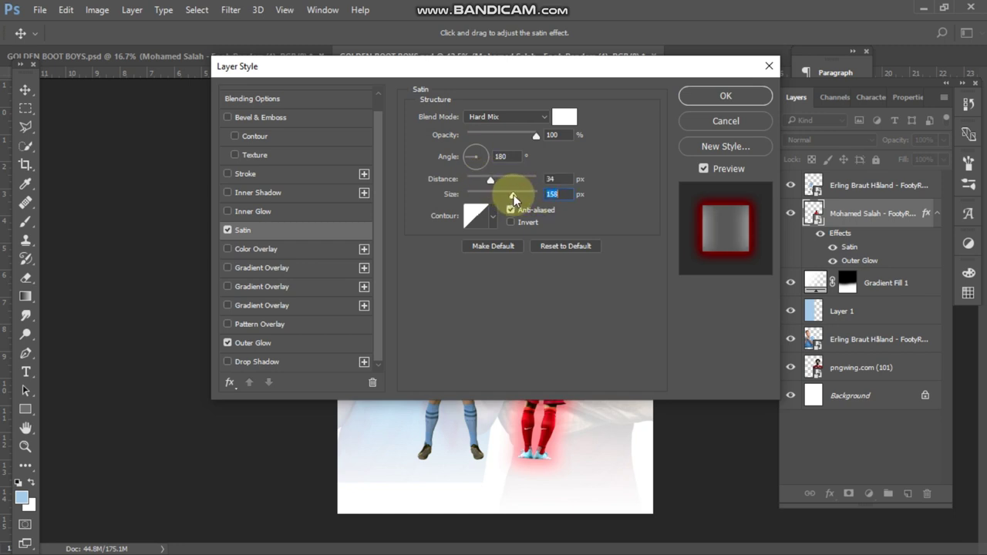
text(1)
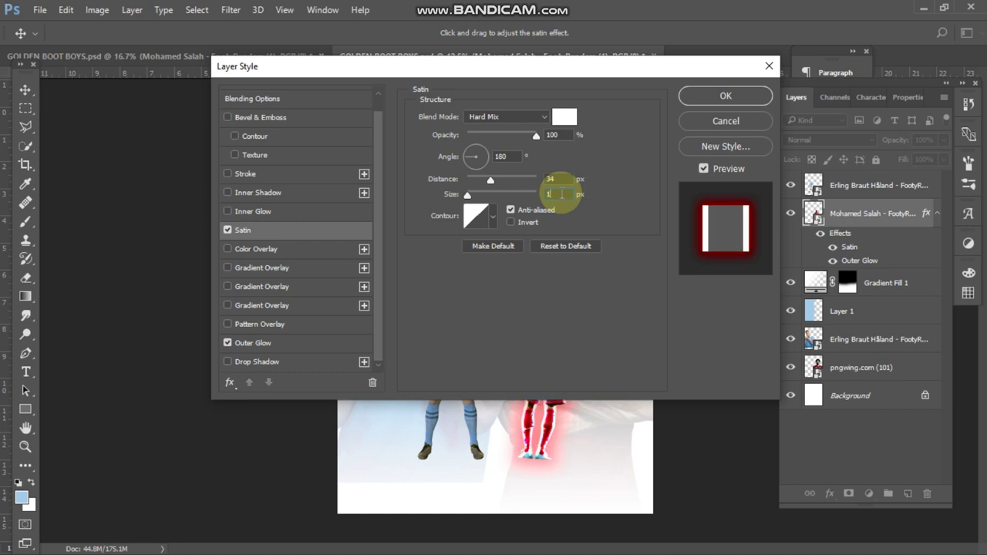
text(58)
click(563, 192)
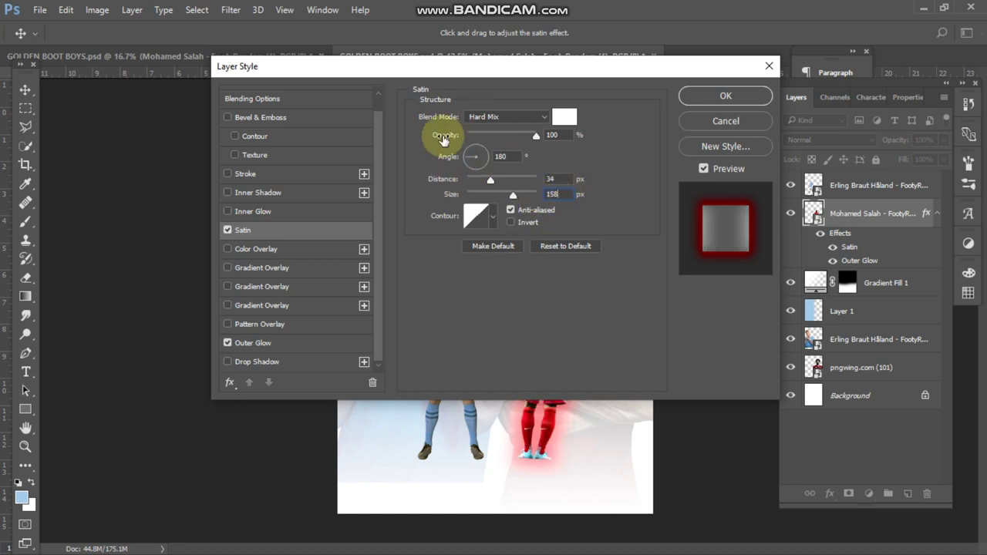
click(729, 96)
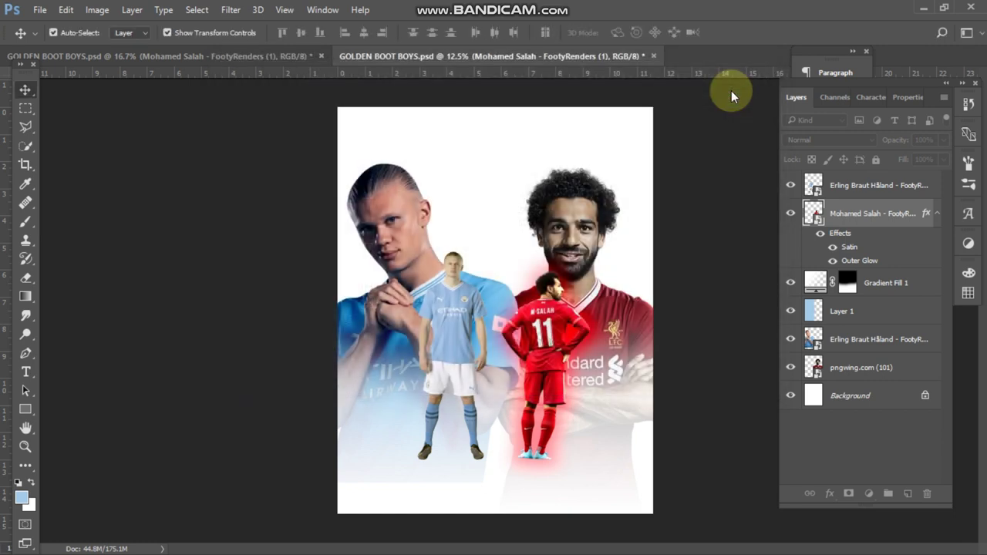
- Toggle the Salah figure's satin and outer glow off and on to compare
click(691, 253)
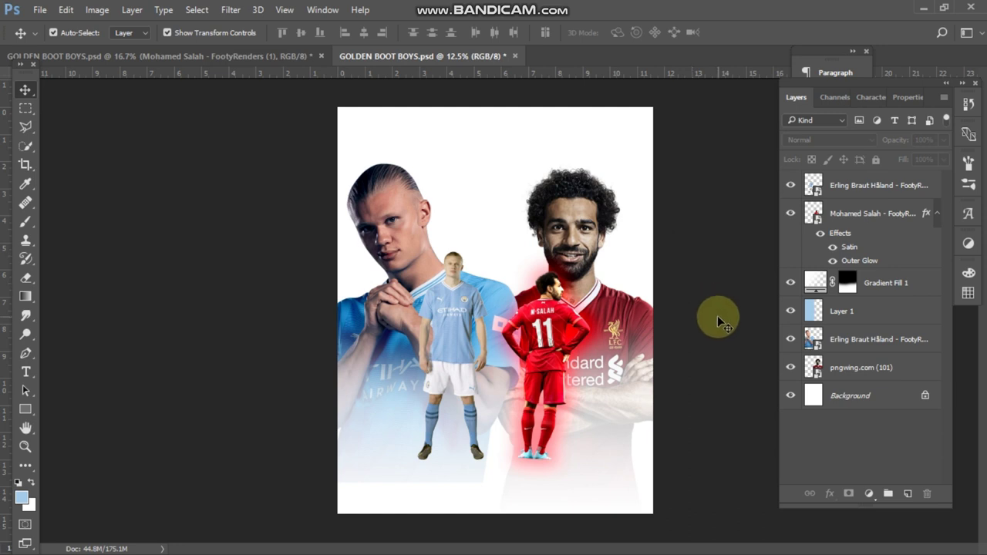
click(834, 248)
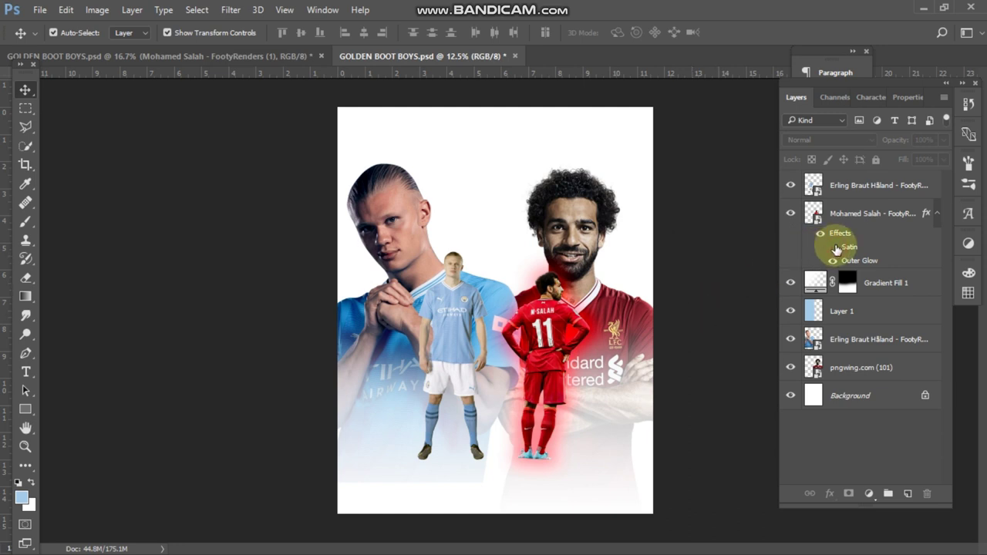
click(834, 248)
click(831, 262)
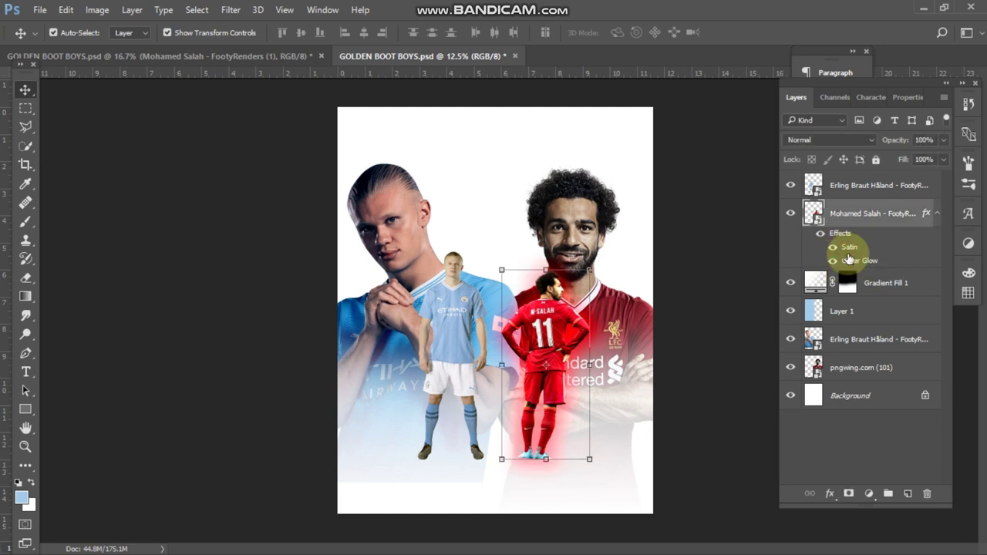
- Select the small Haaland figure's layer and briefly hide it to check it
click(848, 258)
click(846, 189)
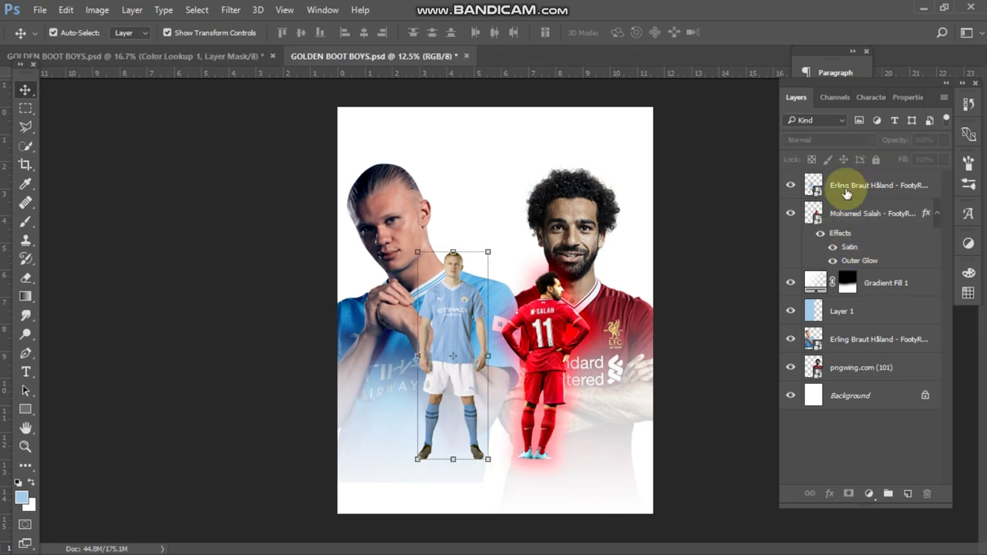
click(791, 186)
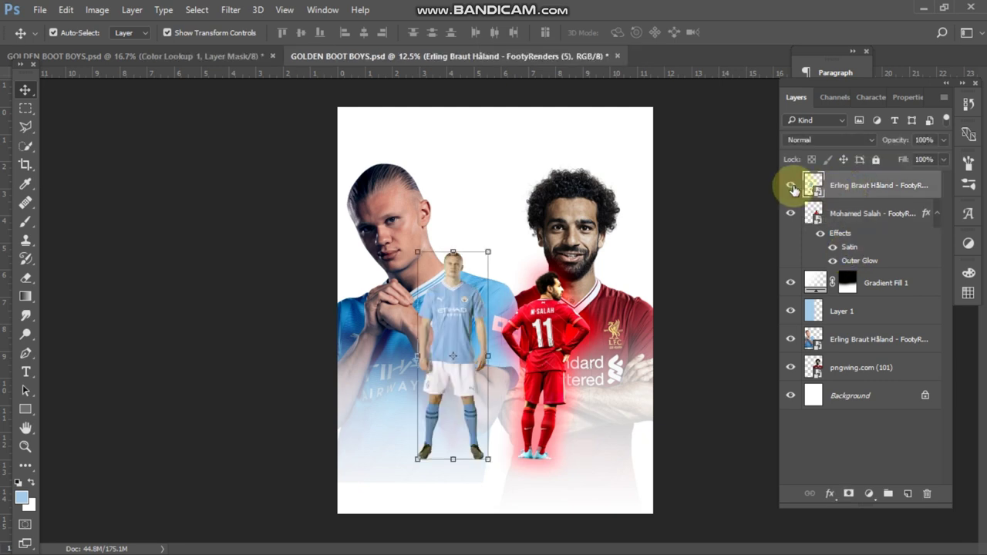
- Give the small Haaland layer an A4CAE9 outer glow at 72% opacity and 250 px size
right_click(861, 179)
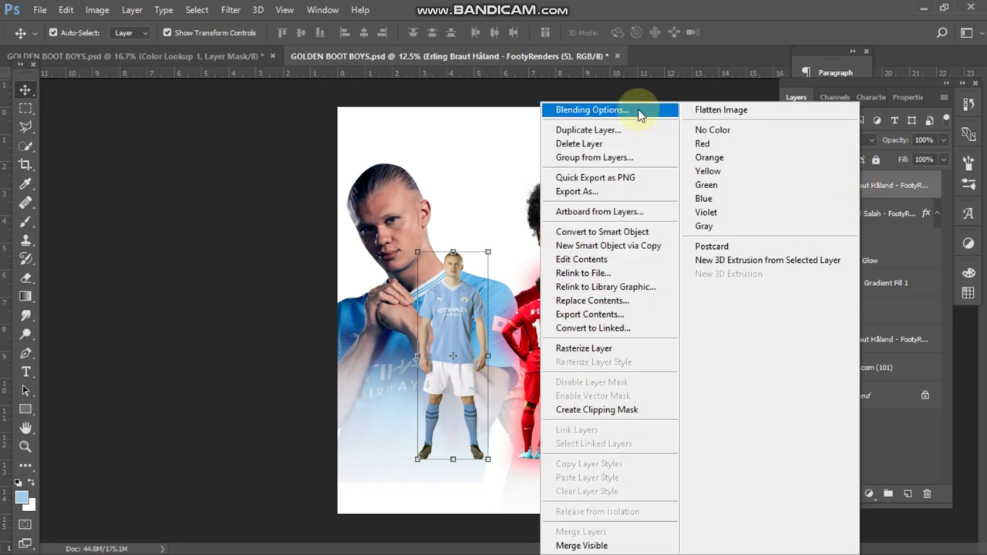
click(609, 110)
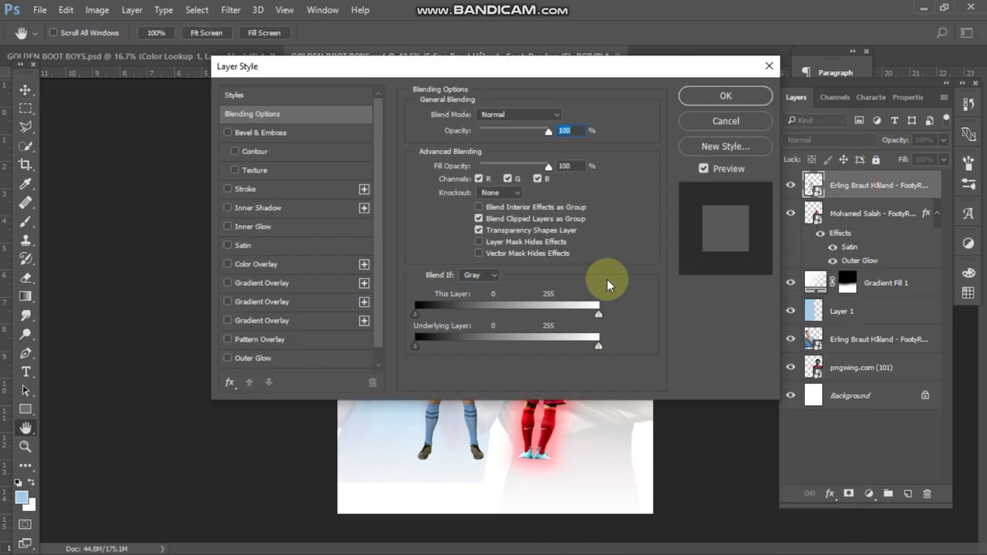
scroll(270, 252, down, 1)
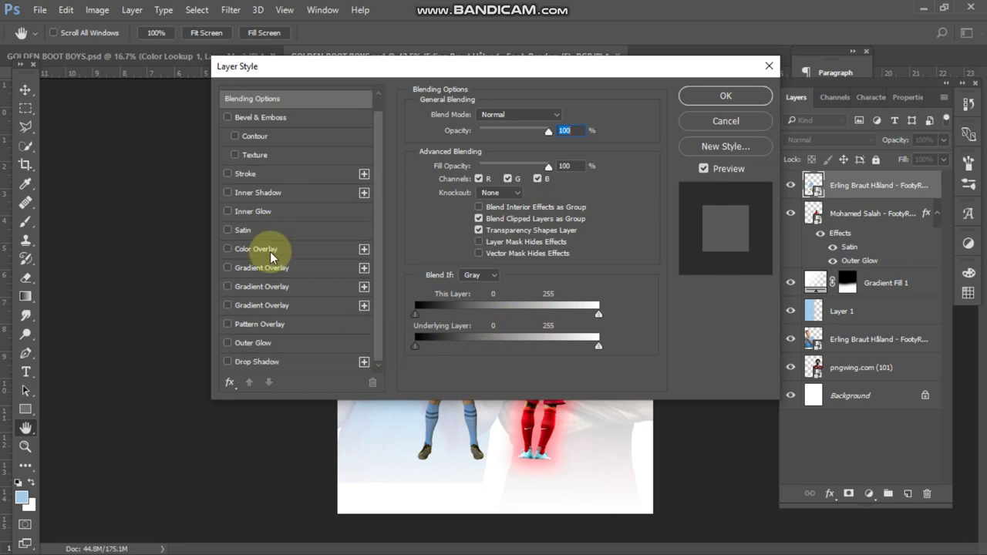
click(260, 346)
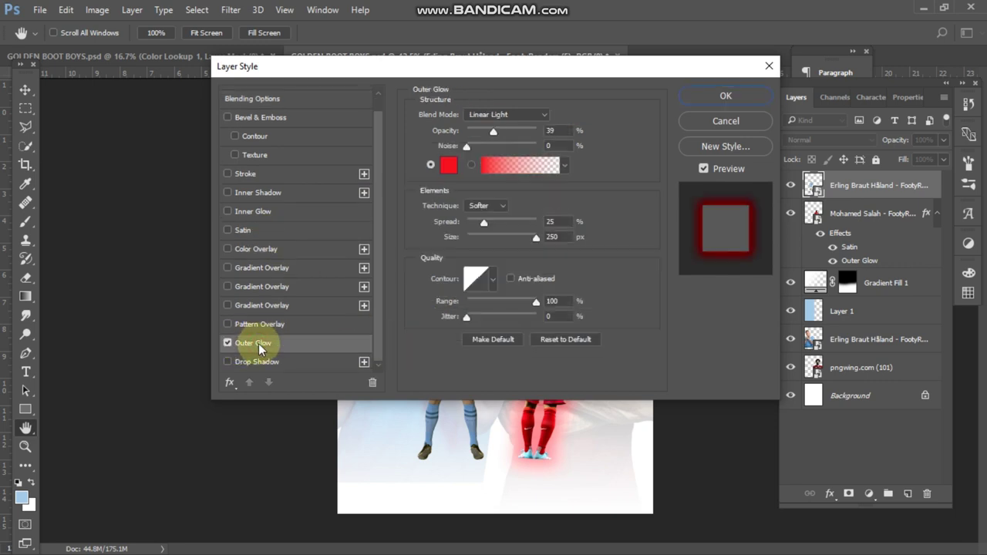
click(448, 167)
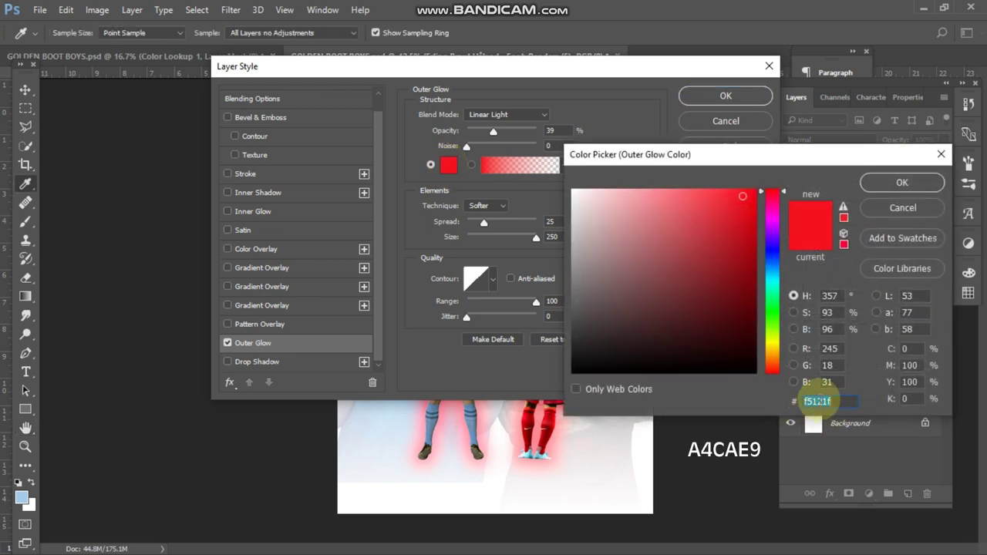
text(A4C)
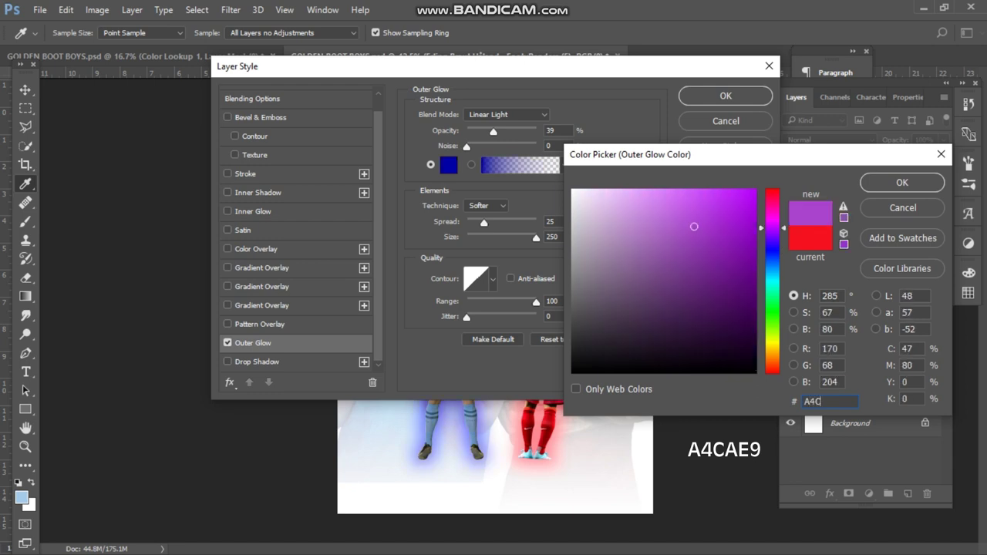
text(AE9)
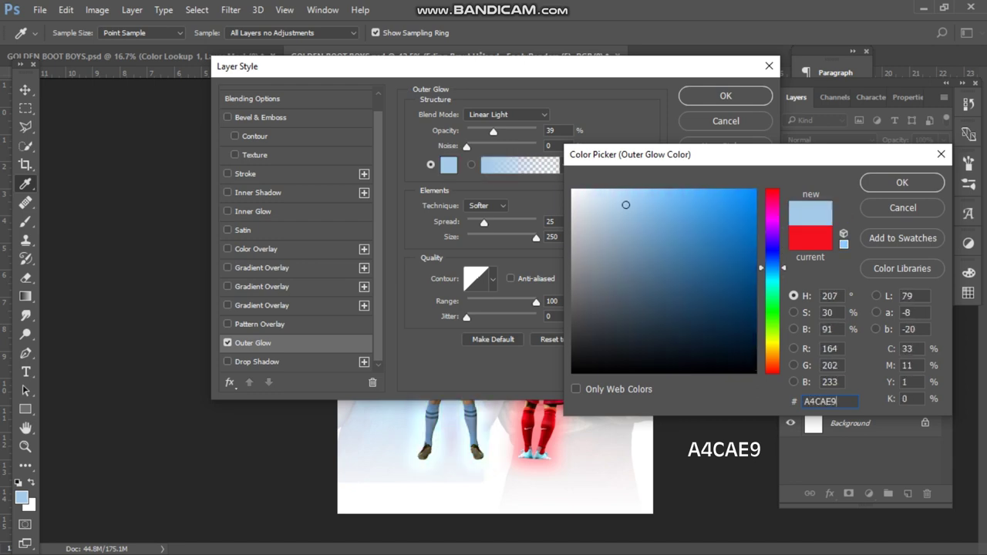
click(881, 185)
drag(493, 131, 516, 135)
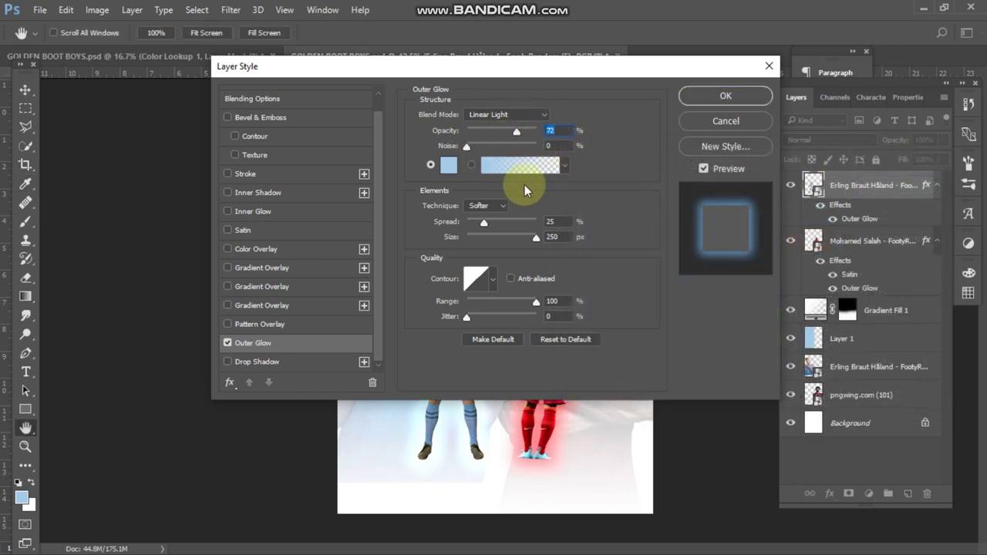
click(537, 239)
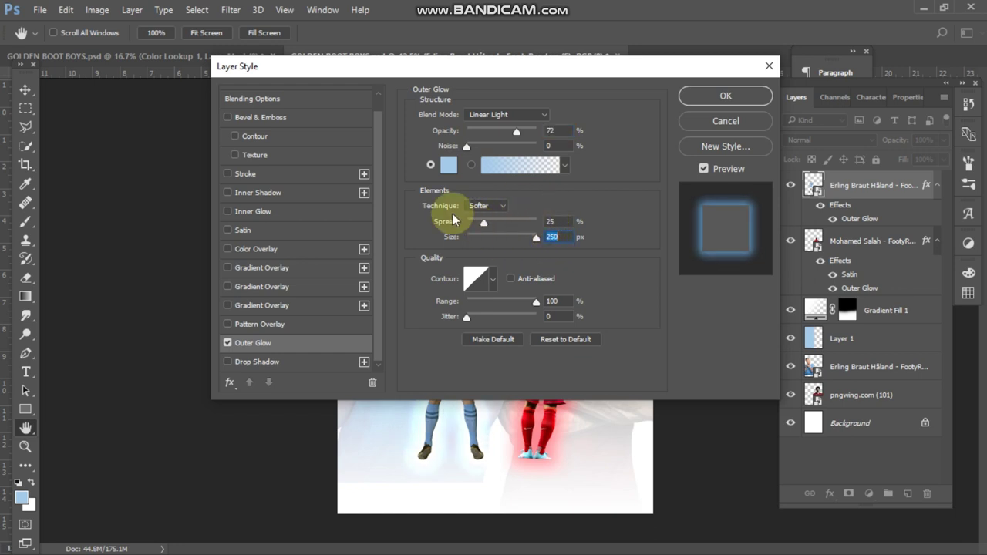
- Add a satin with 21 px distance to the small Haaland figure and apply the styles
click(248, 231)
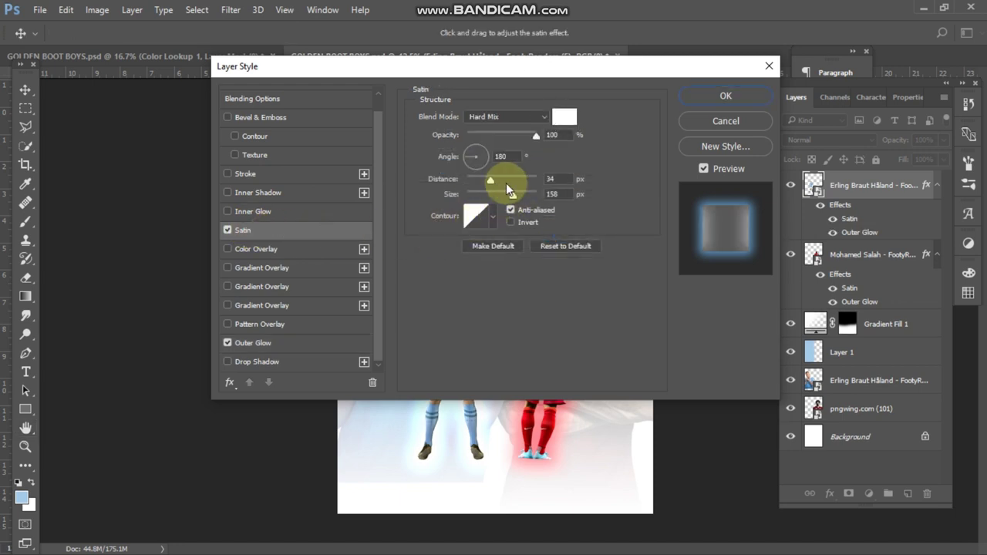
drag(491, 180, 481, 180)
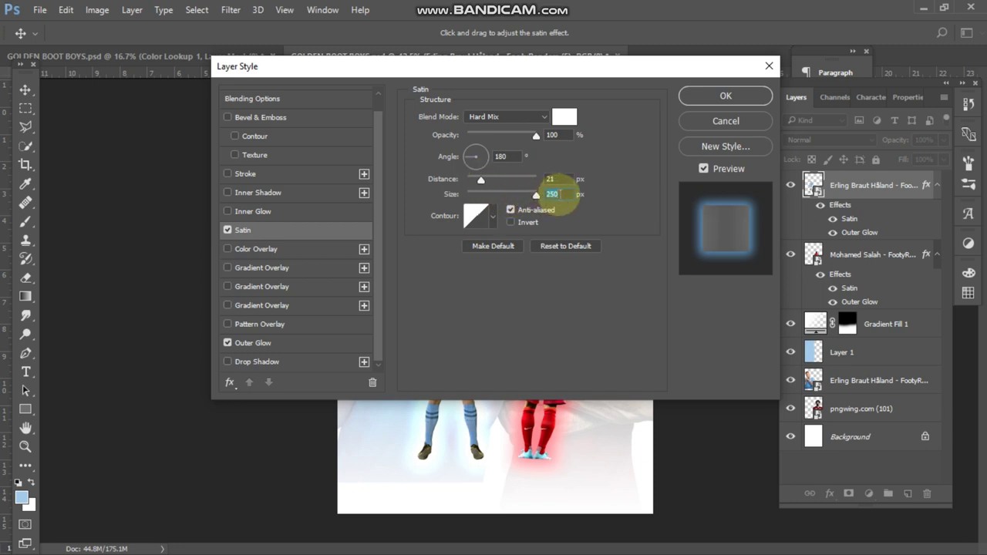
click(724, 96)
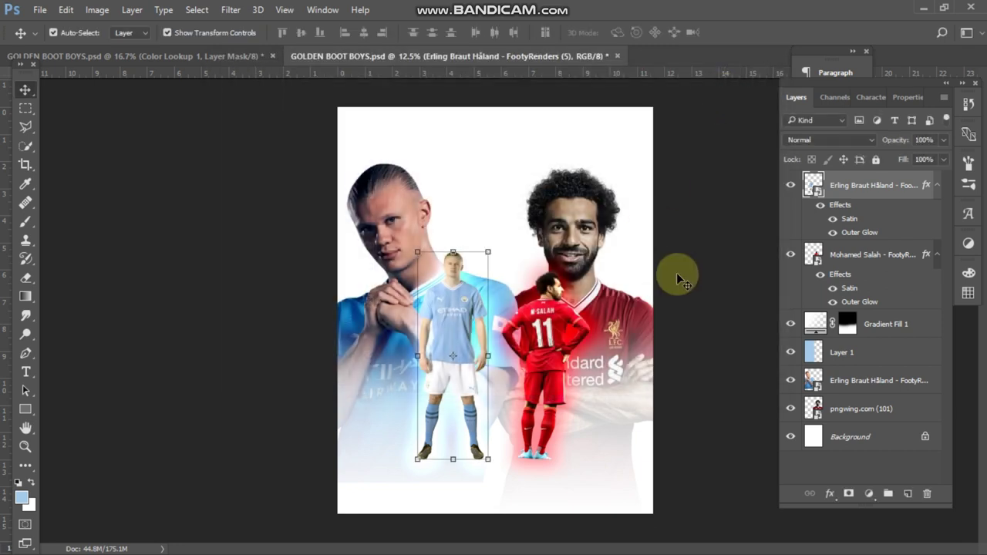
- Toggle the Haaland figure's satin and blue glow off and on to compare
click(676, 272)
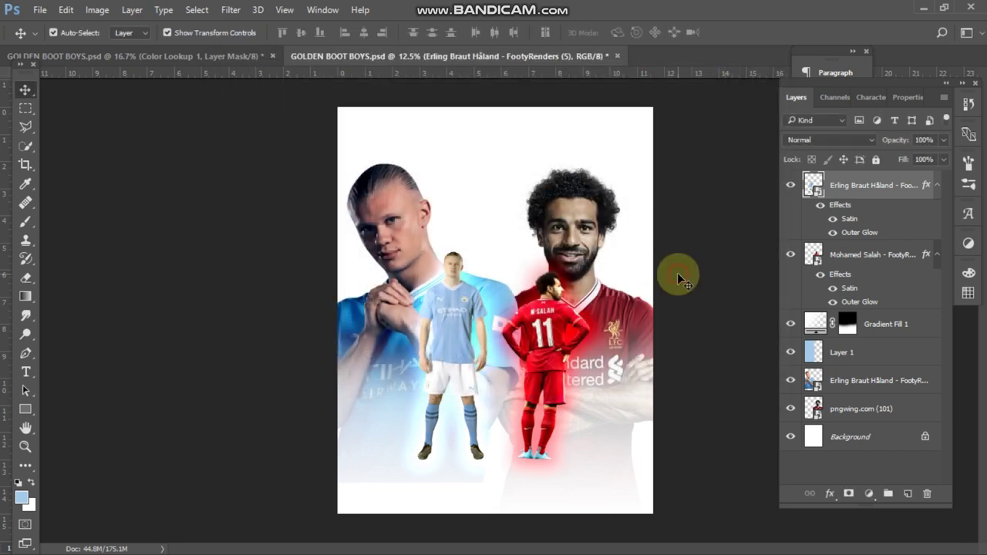
click(831, 219)
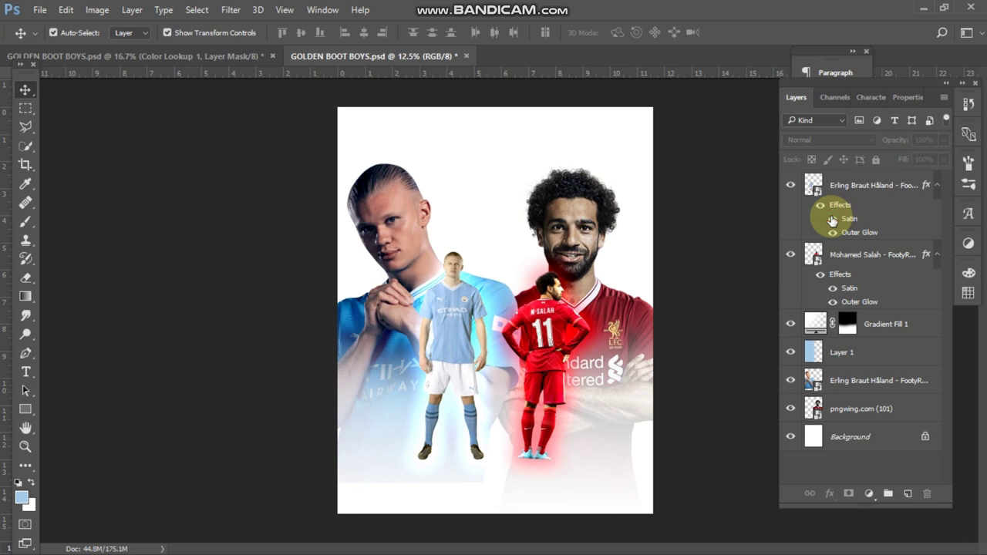
click(831, 233)
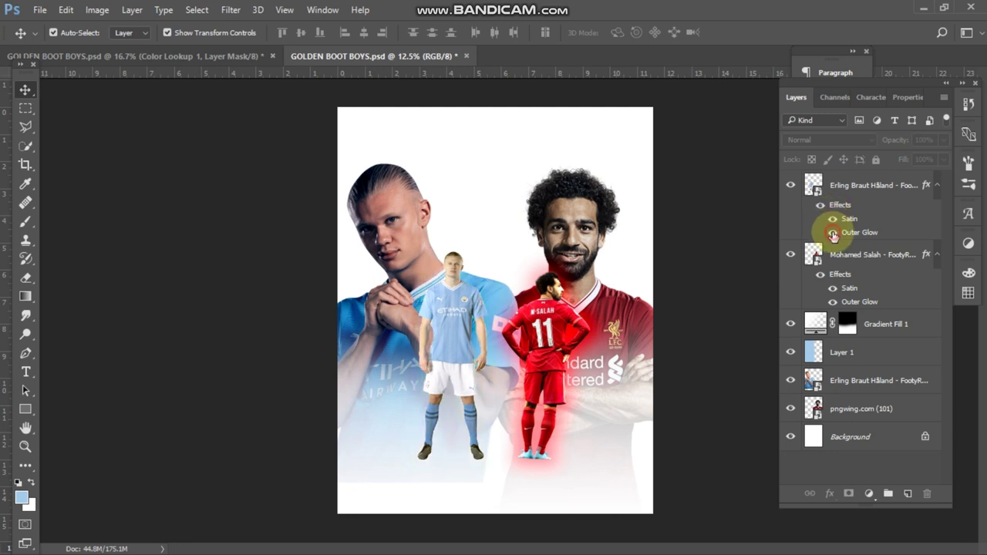
click(832, 232)
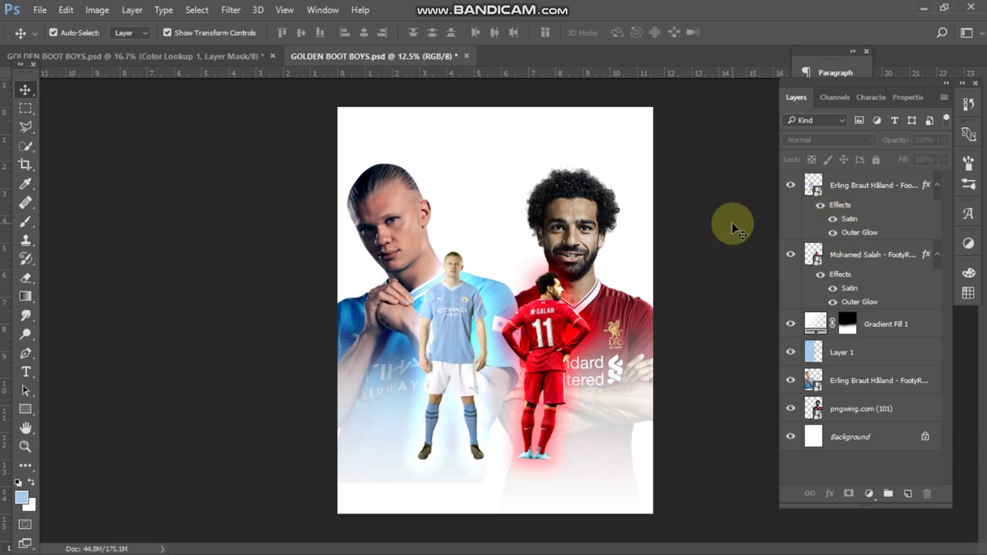
- Reselect the small Haaland layer, toggle its visibility, and bring up the Filter menu
click(880, 216)
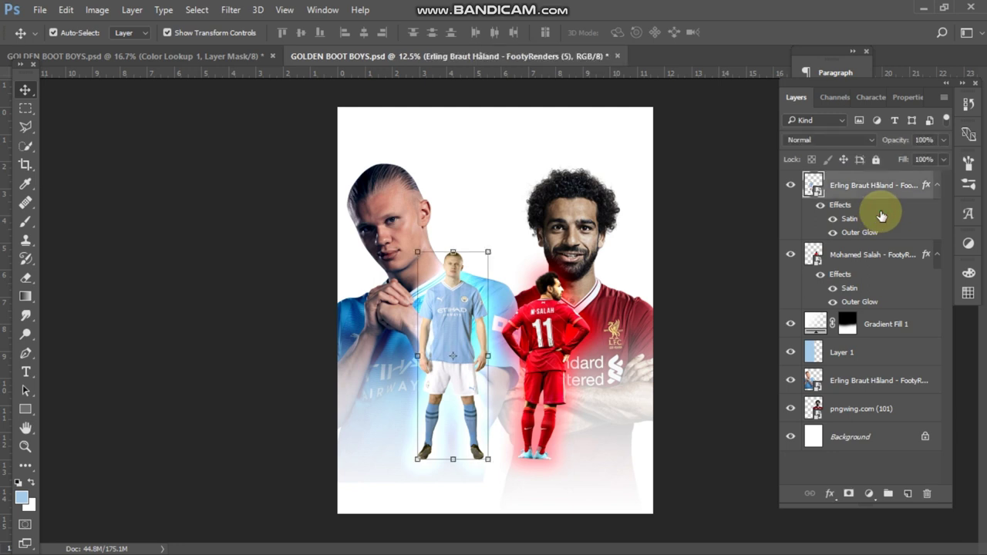
click(790, 186)
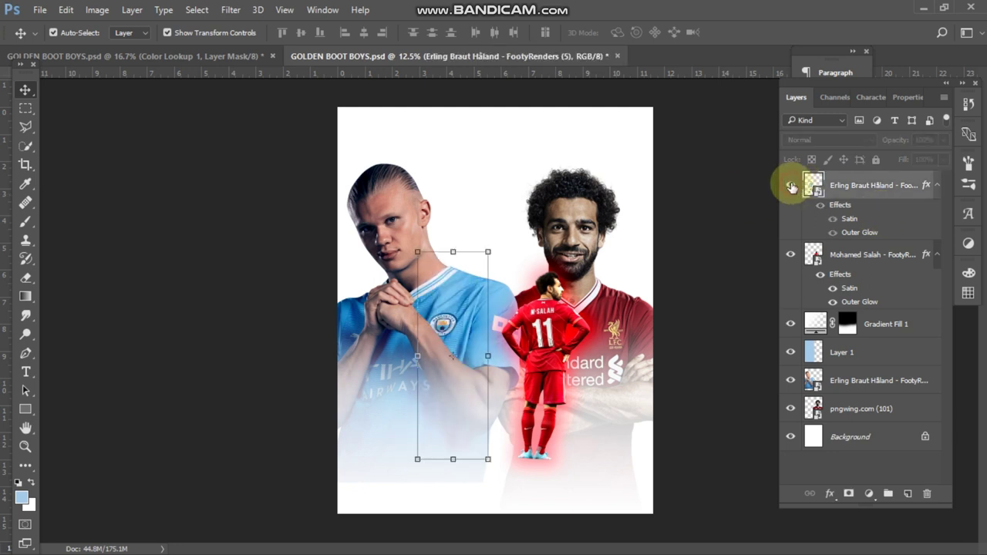
click(230, 10)
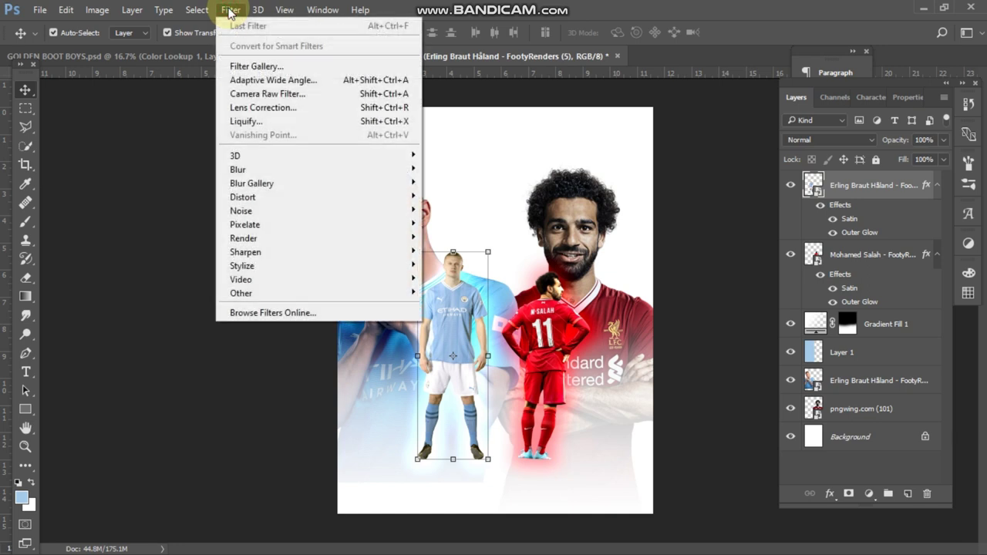
- In Camera Raw, set Exposure -0.40, Contrast +44, Blacks -43 and Vibrance +3 on the Haaland figure
click(284, 93)
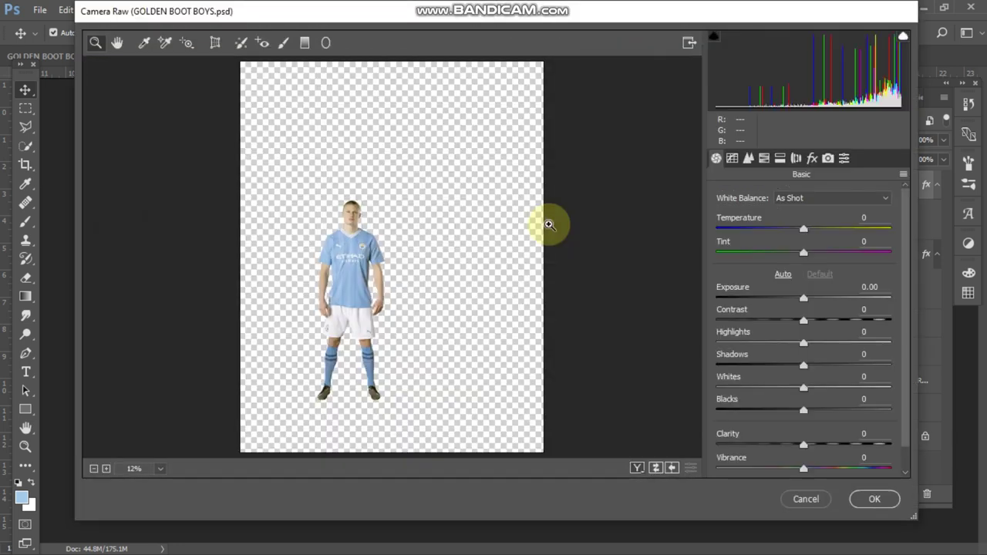
click(363, 237)
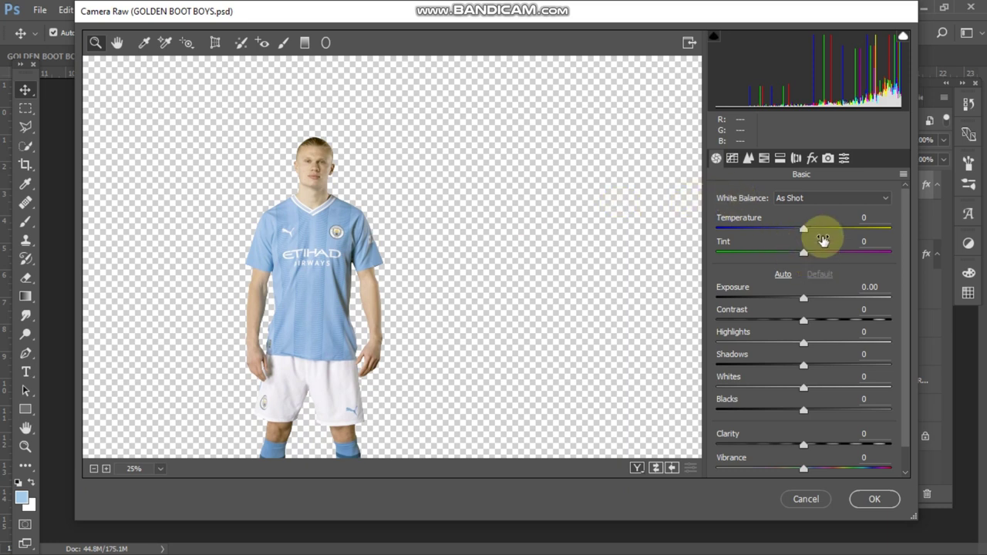
mouse_move(804, 298)
mouse_down()
mouse_move(815, 322)
mouse_move(841, 323)
mouse_move(833, 345)
mouse_move(797, 367)
mouse_move(819, 390)
mouse_move(796, 414)
mouse_move(765, 411)
mouse_up()
scroll(909, 339, down, 2)
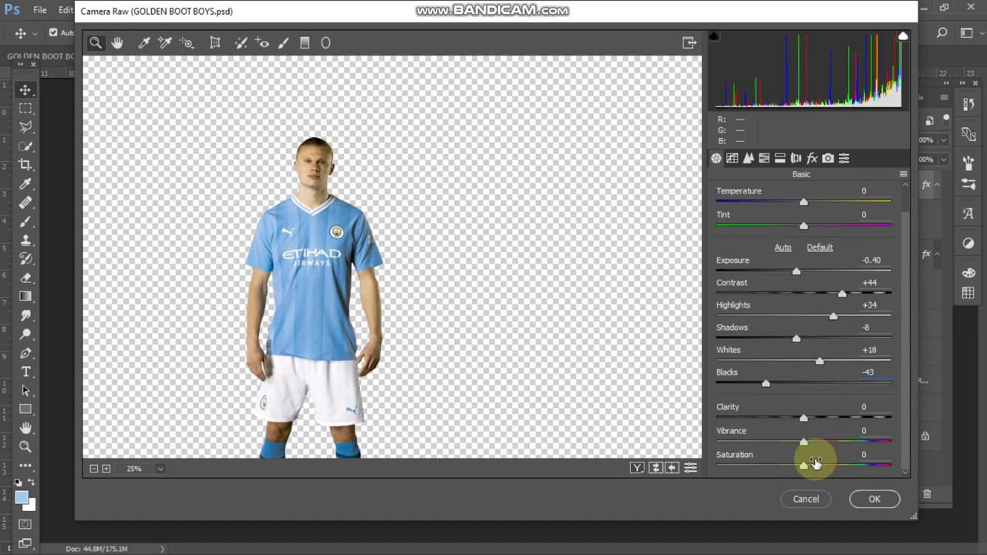
click(804, 419)
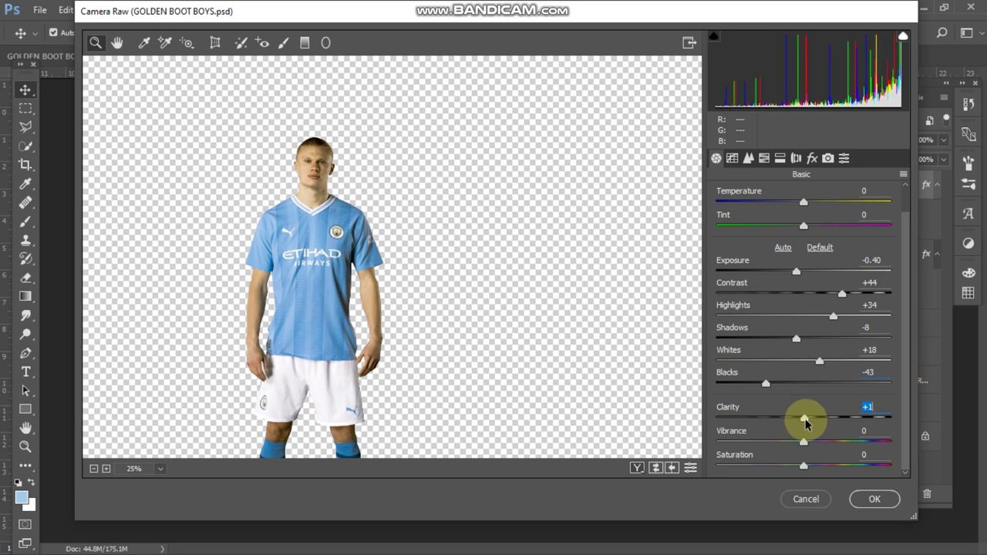
drag(804, 440, 806, 443)
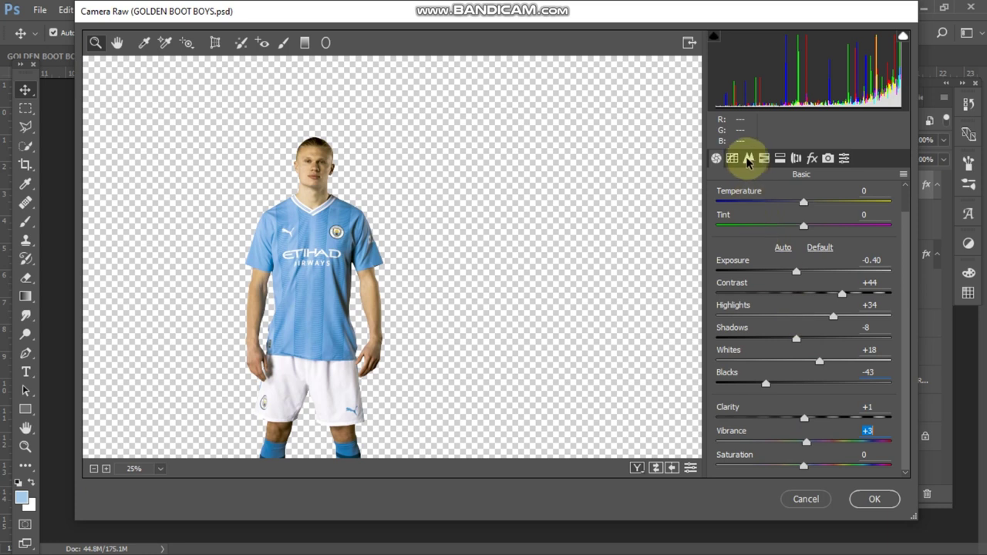
- Set the tone curve to Highlights +13, Lights +8, Darks +9, Shadows -6 and apply the filter
click(732, 159)
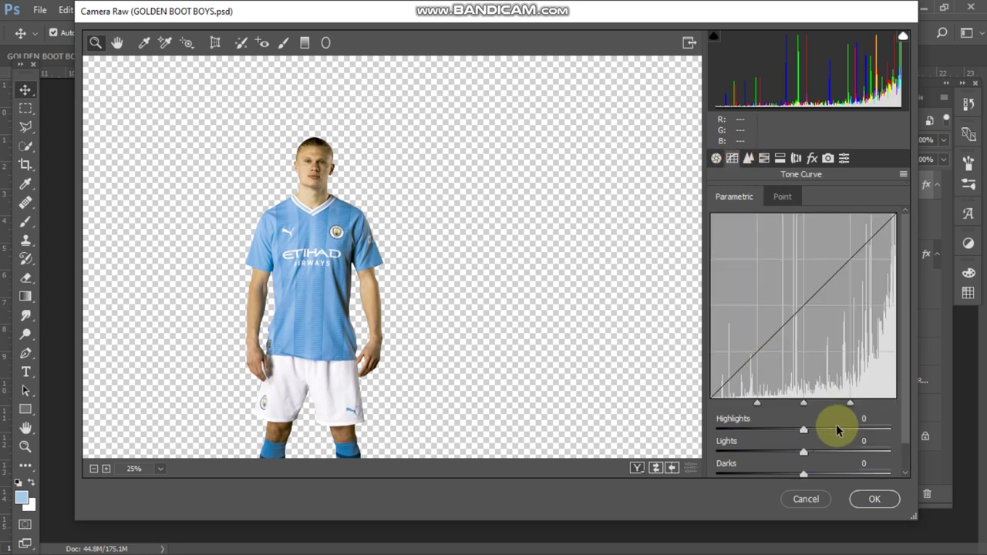
mouse_move(804, 429)
mouse_down()
mouse_move(813, 431)
mouse_move(812, 452)
mouse_up()
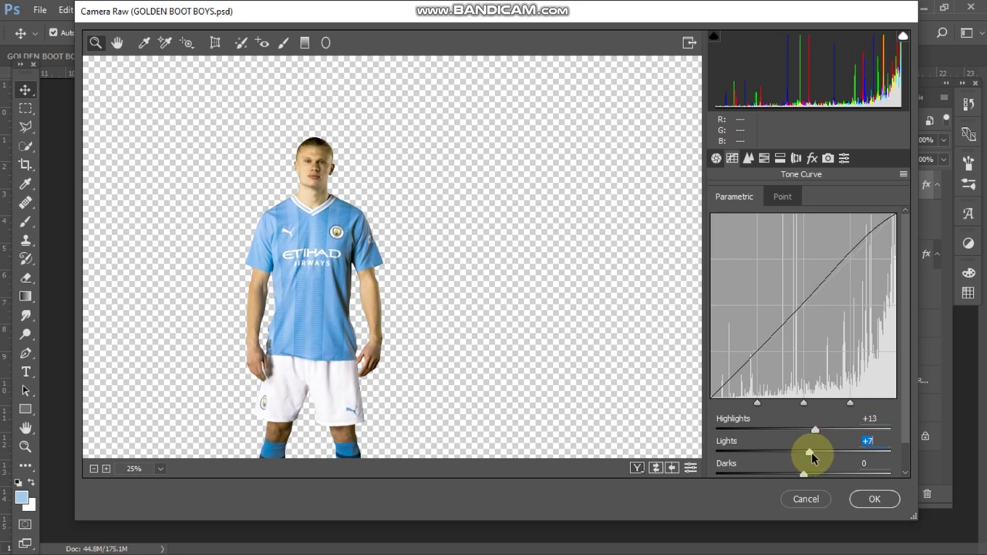
scroll(906, 410, down, 2)
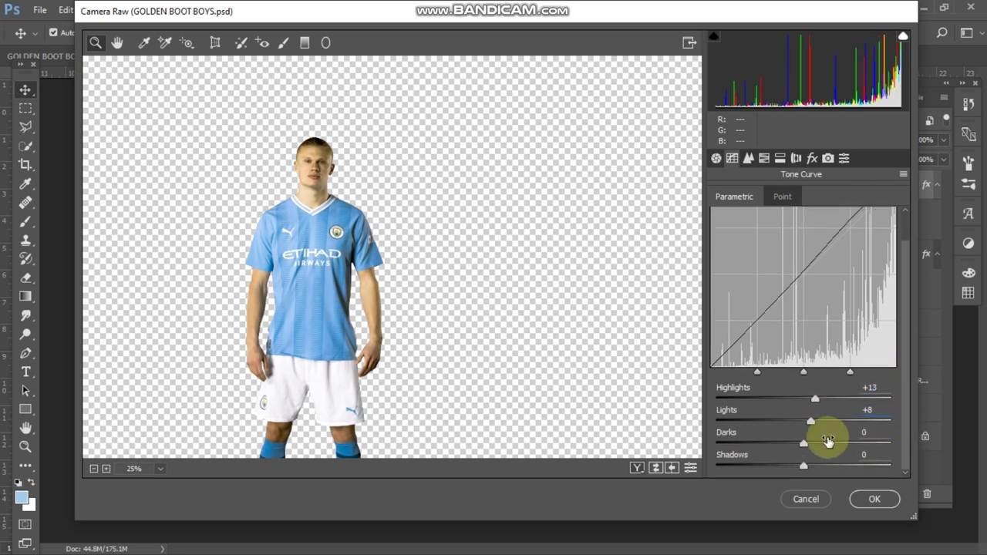
mouse_move(804, 447)
mouse_down()
mouse_move(813, 447)
mouse_move(749, 463)
mouse_move(782, 462)
mouse_move(716, 468)
mouse_move(798, 464)
mouse_up()
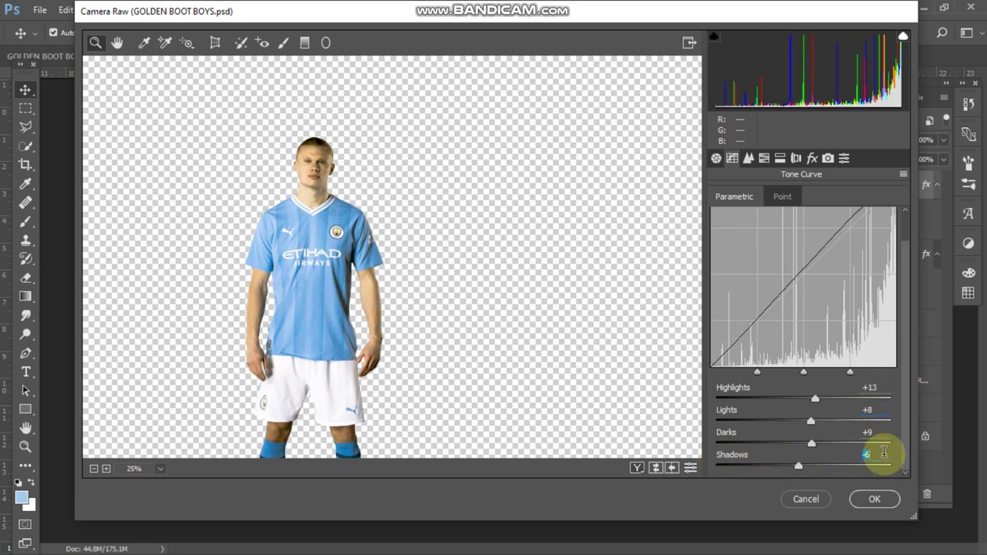
click(870, 499)
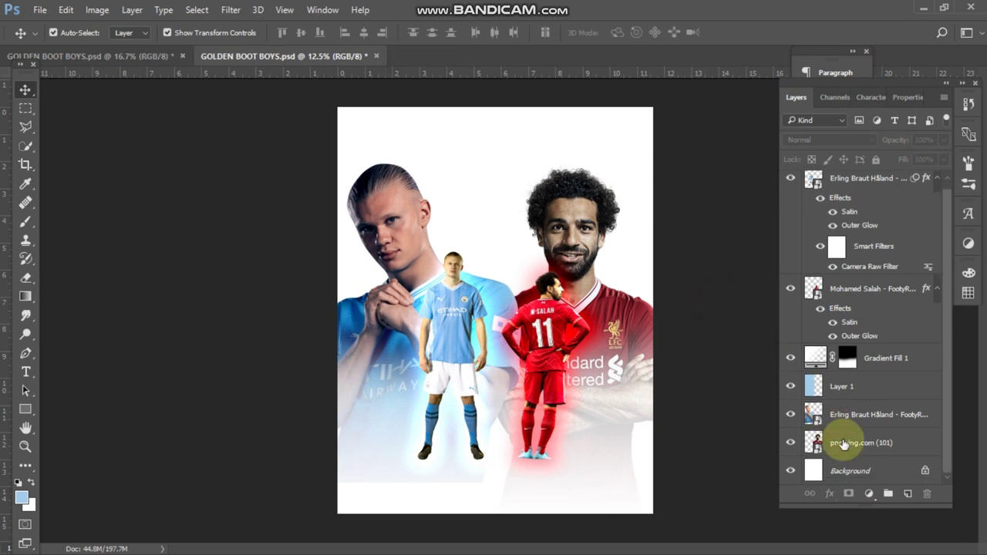
- Add a Gradient fill layer at a 180° angle, starting from the Black, White preset
click(869, 493)
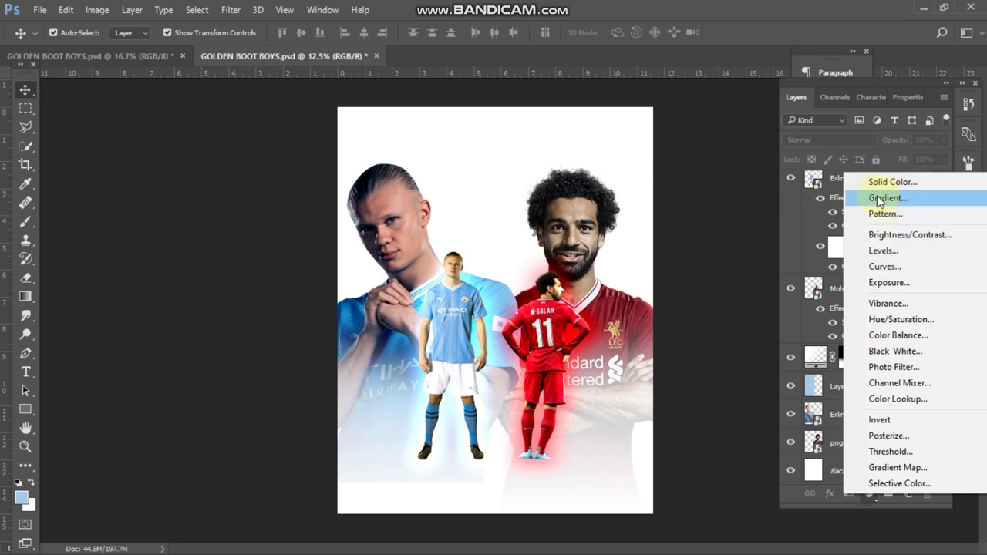
click(900, 197)
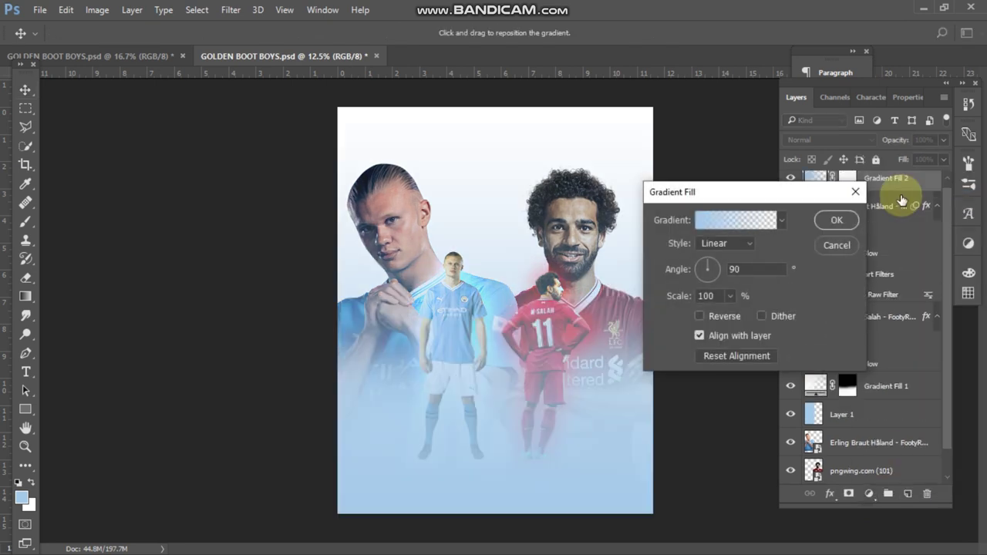
drag(747, 268, 709, 268)
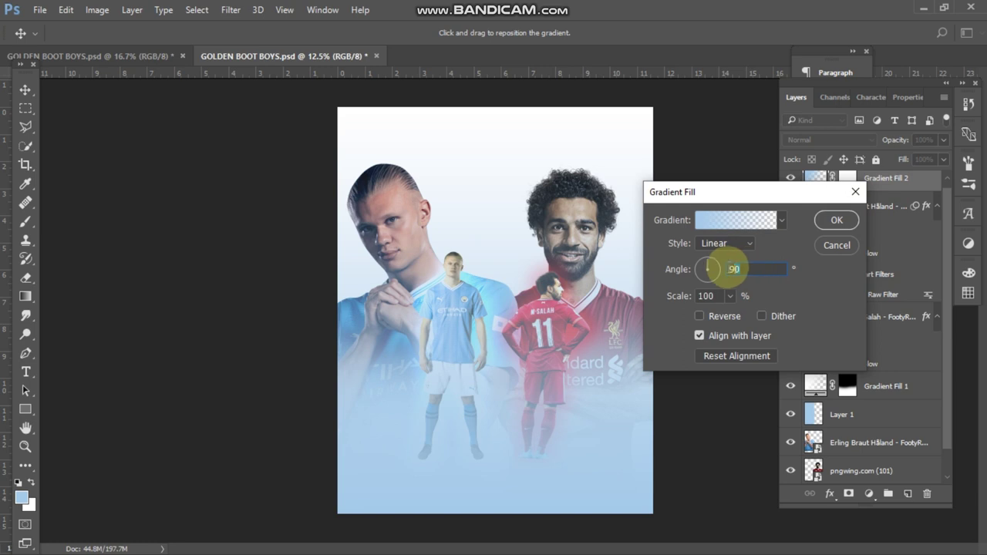
text(180)
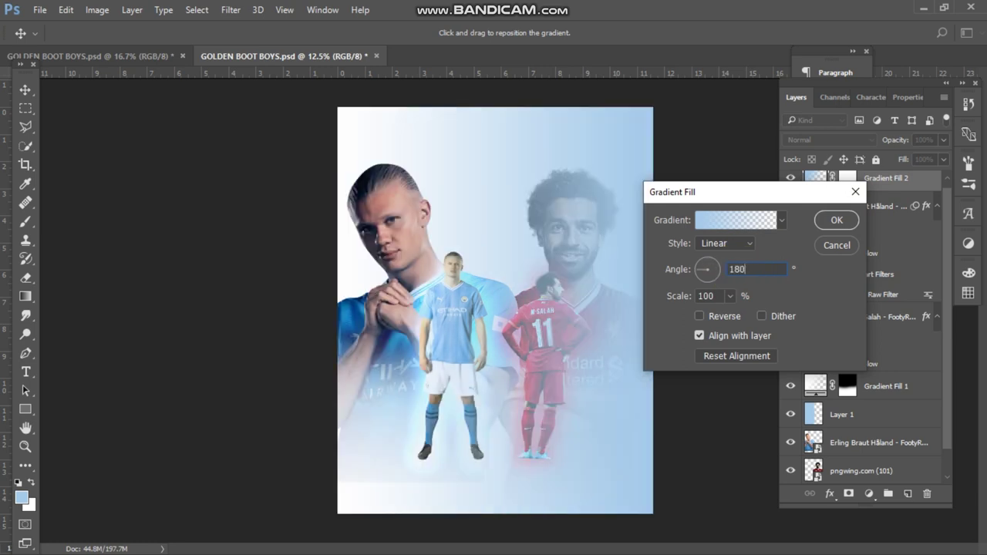
click(732, 219)
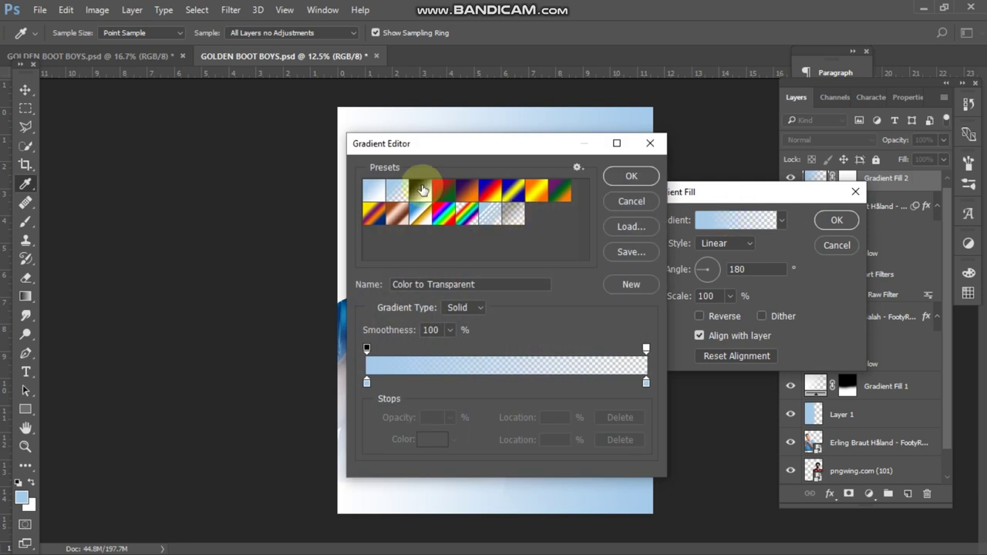
click(420, 190)
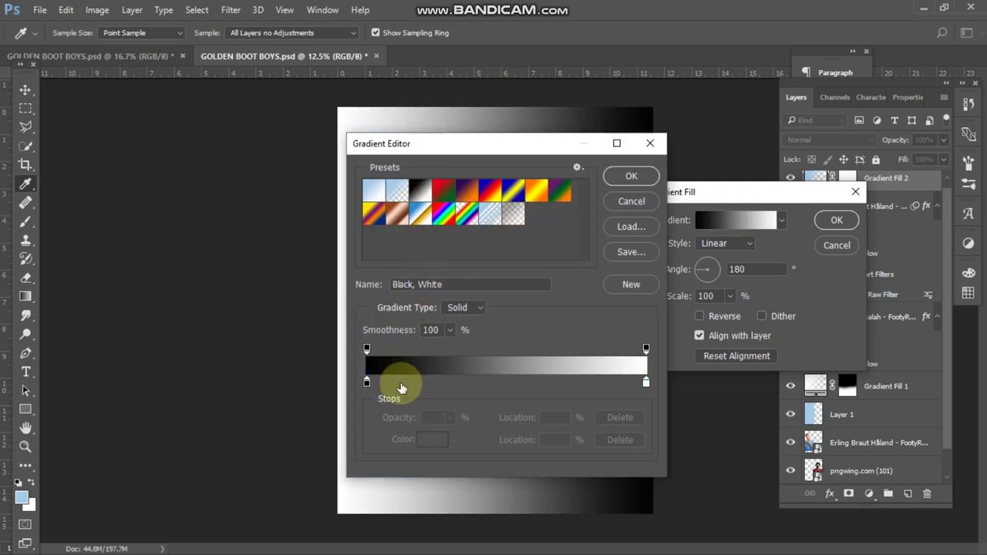
- Set the gradient stops to red F5121F and light blue A4CAE9, and apply the fill layer
click(366, 383)
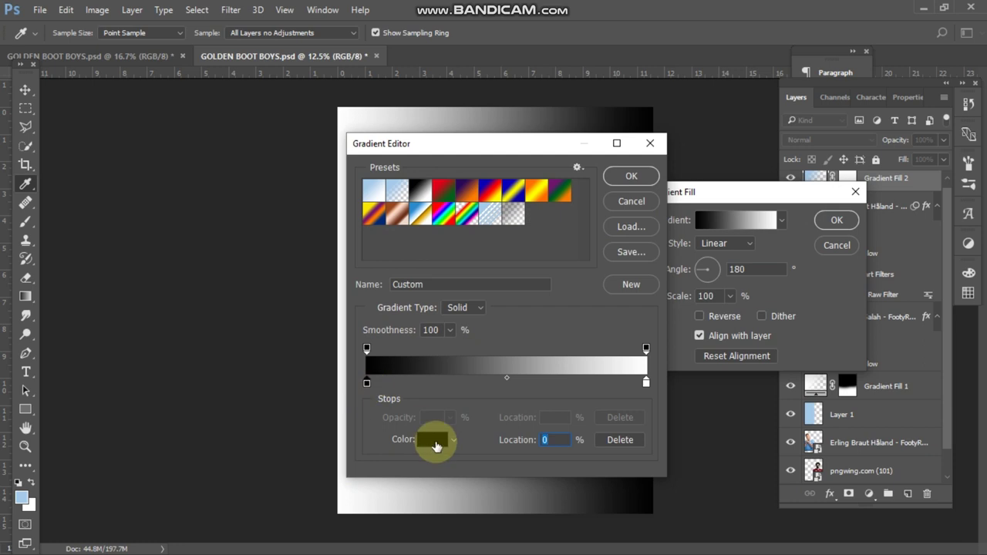
click(432, 441)
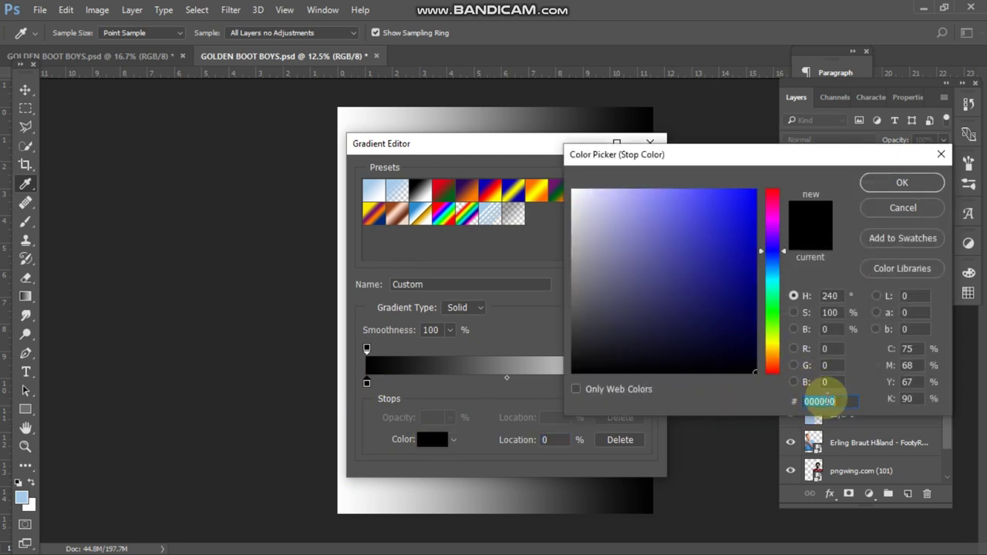
text(F)
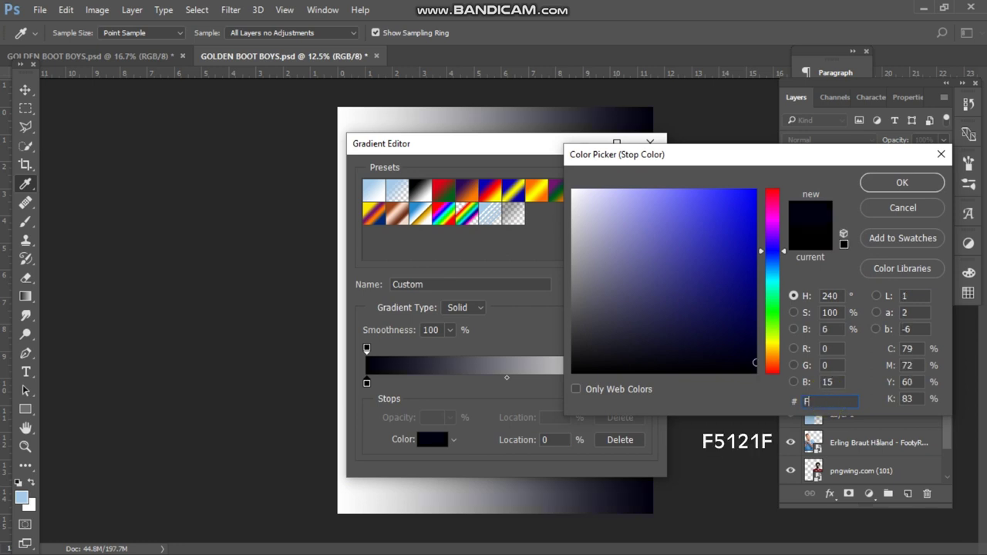
text(5)
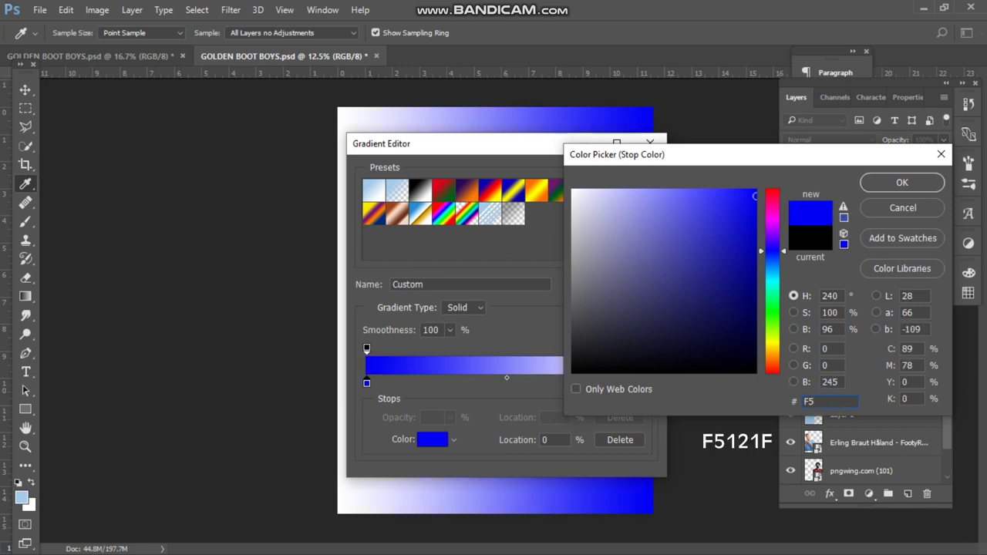
text(121)
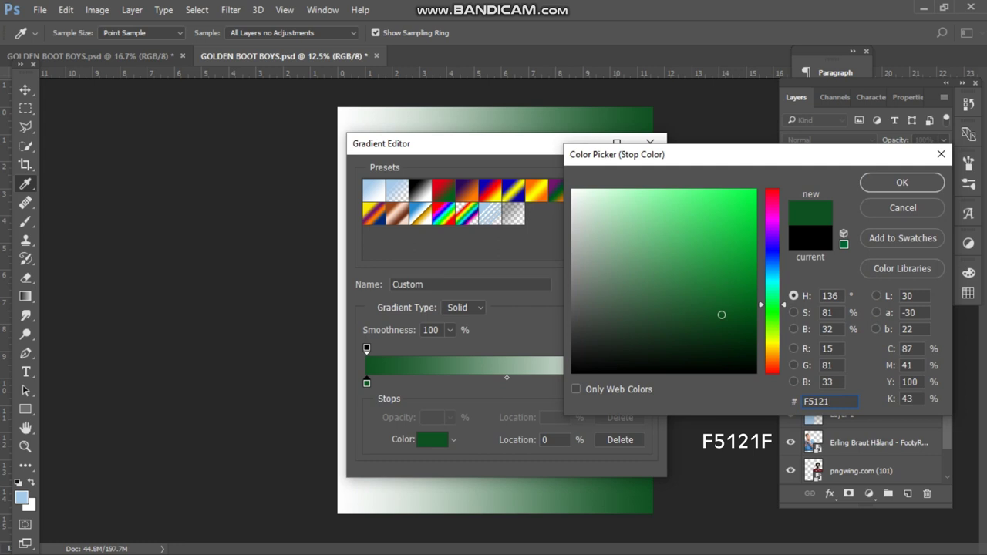
text(F)
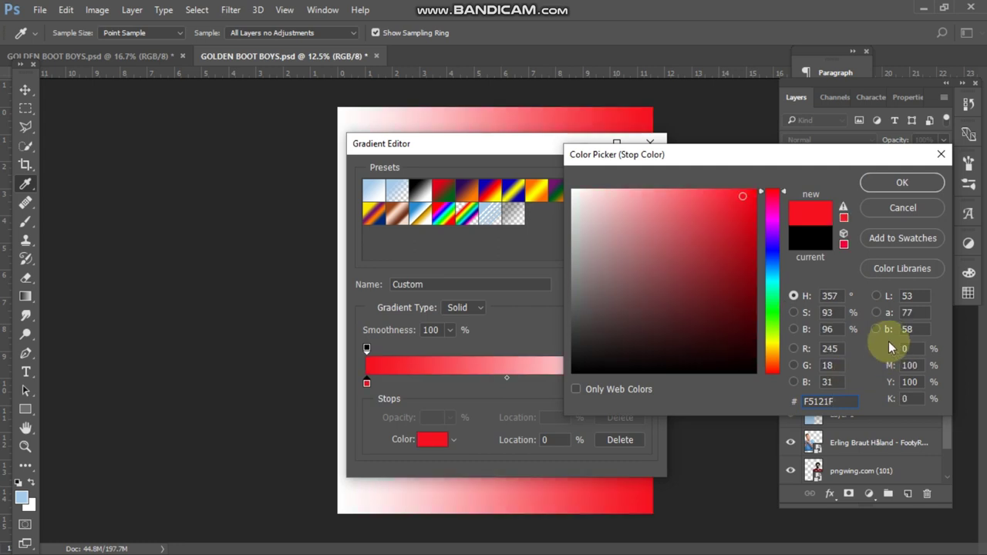
click(891, 187)
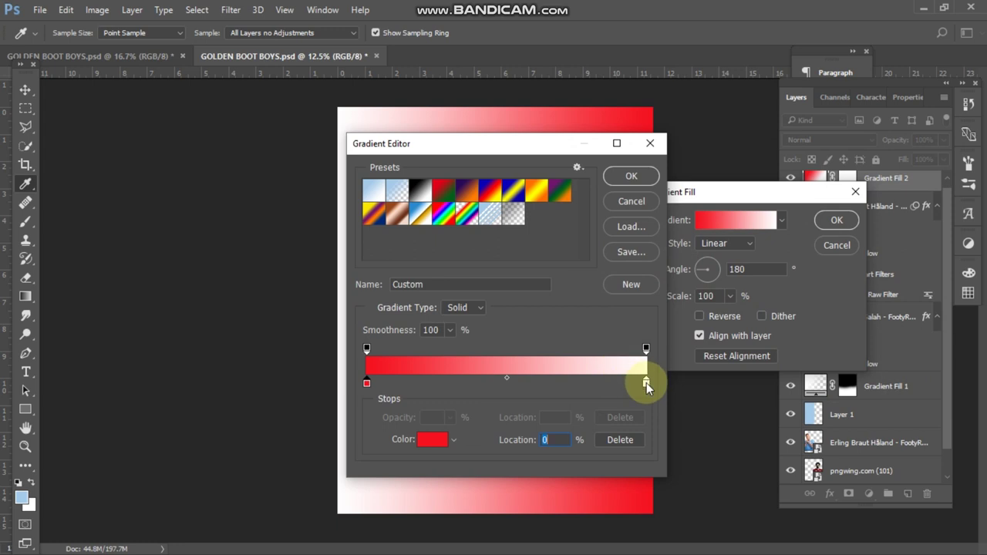
click(647, 382)
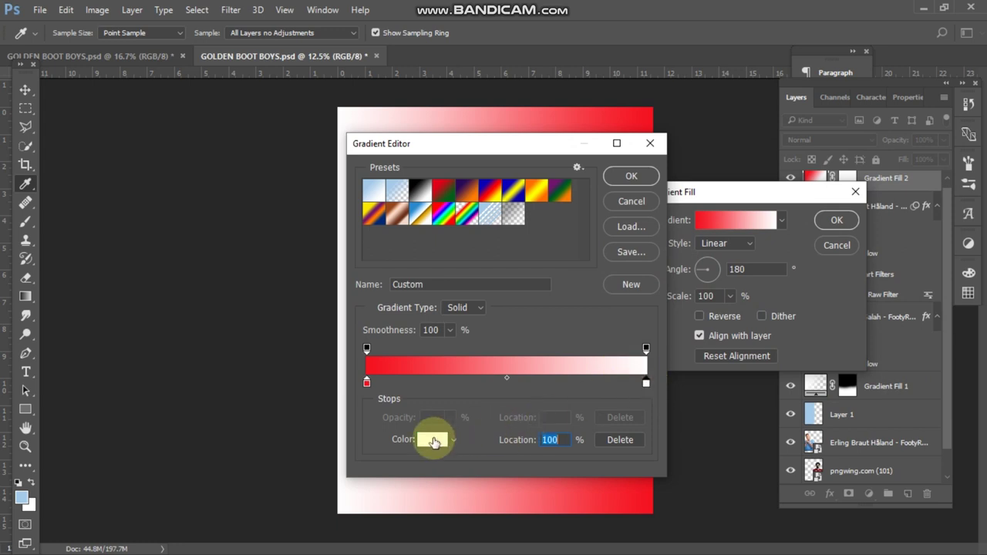
click(433, 439)
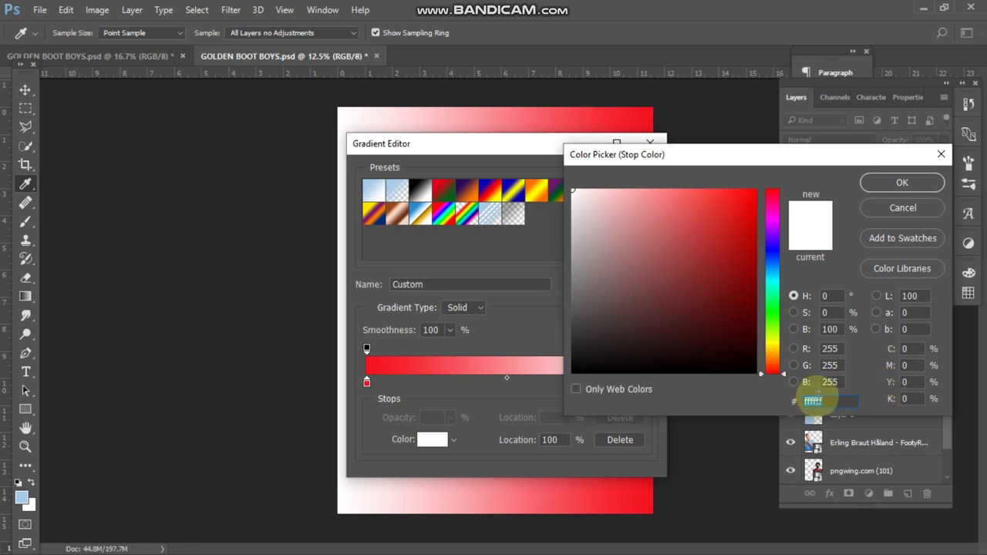
text(A4)
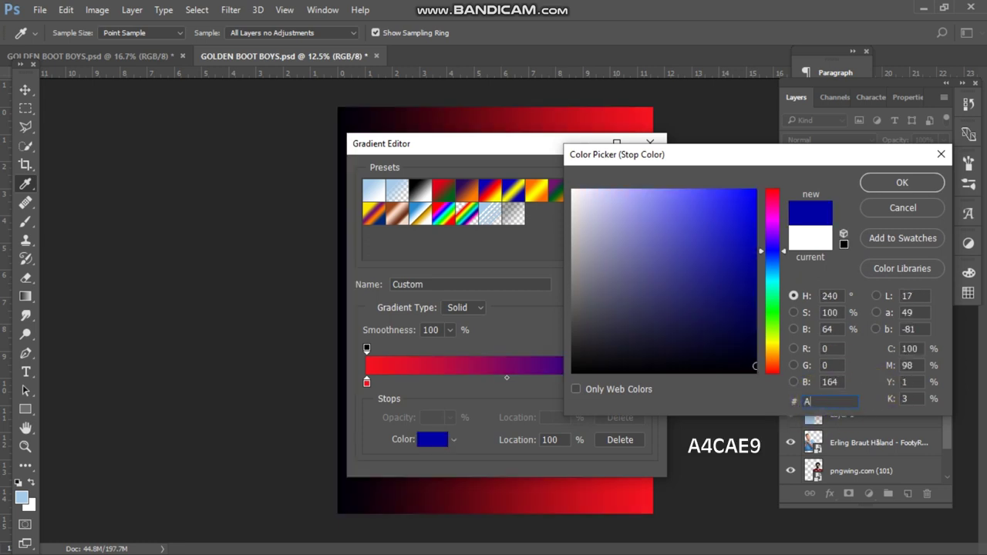
text(CAE)
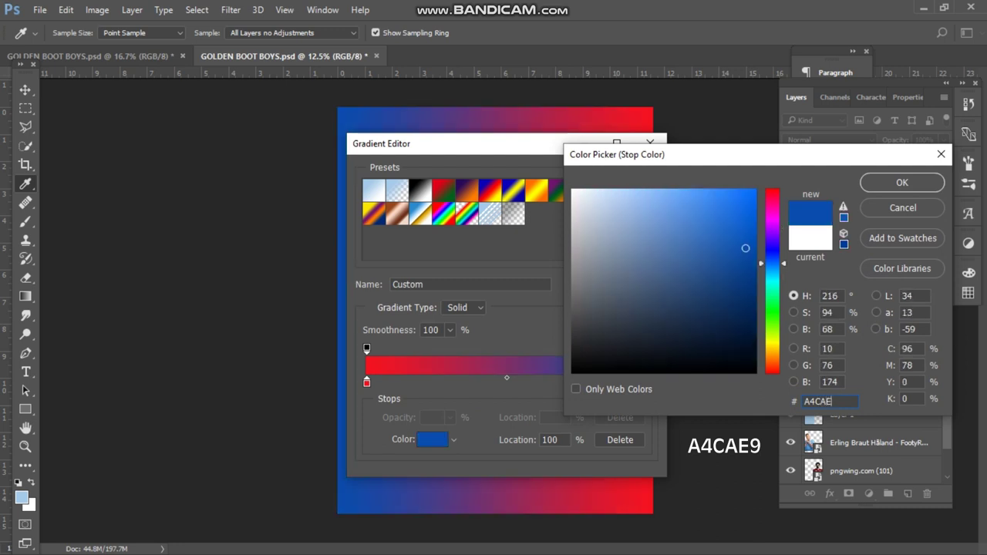
text(9)
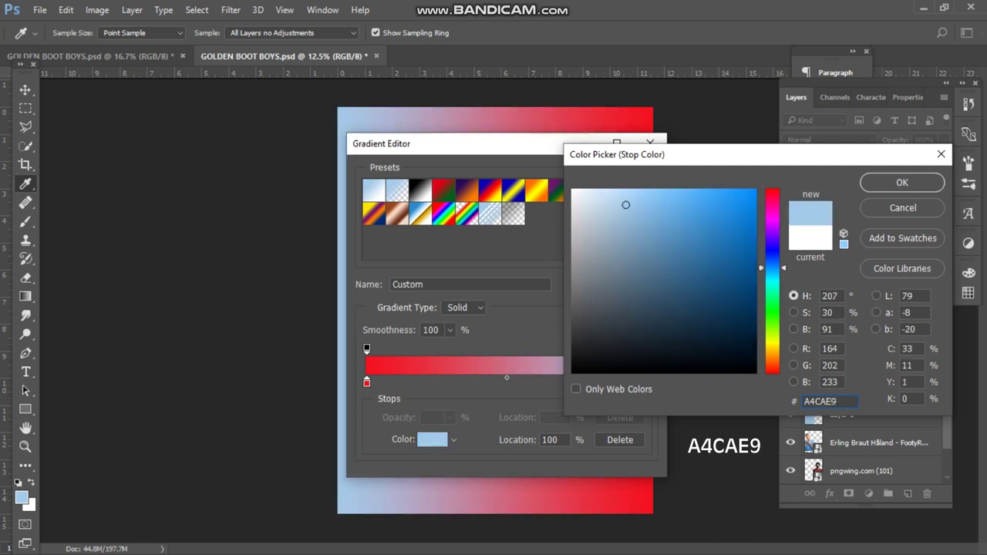
click(883, 182)
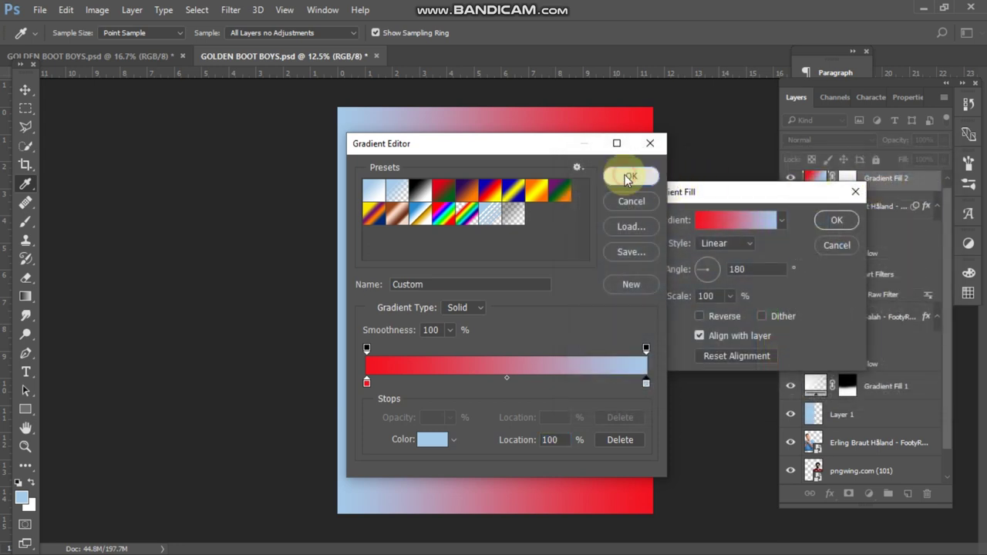
click(626, 176)
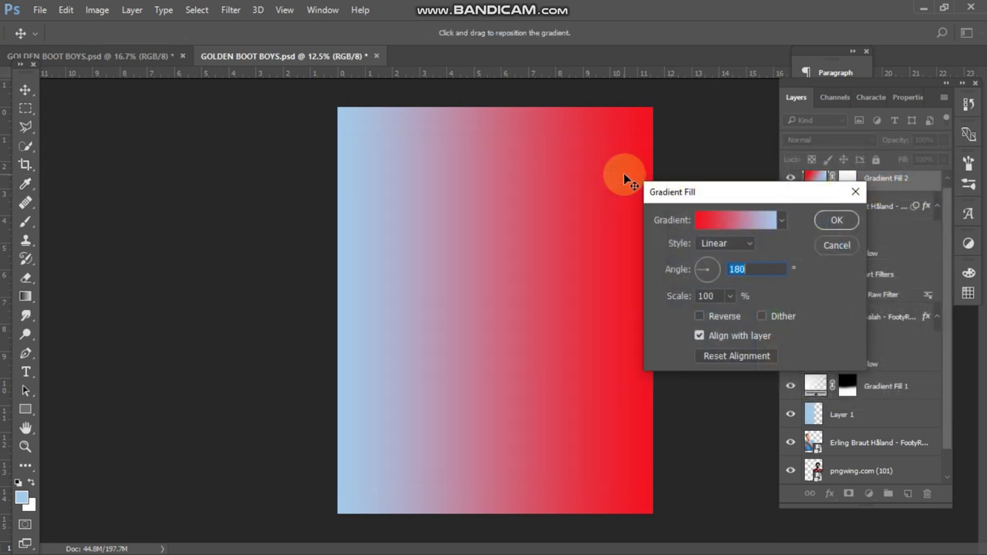
click(832, 219)
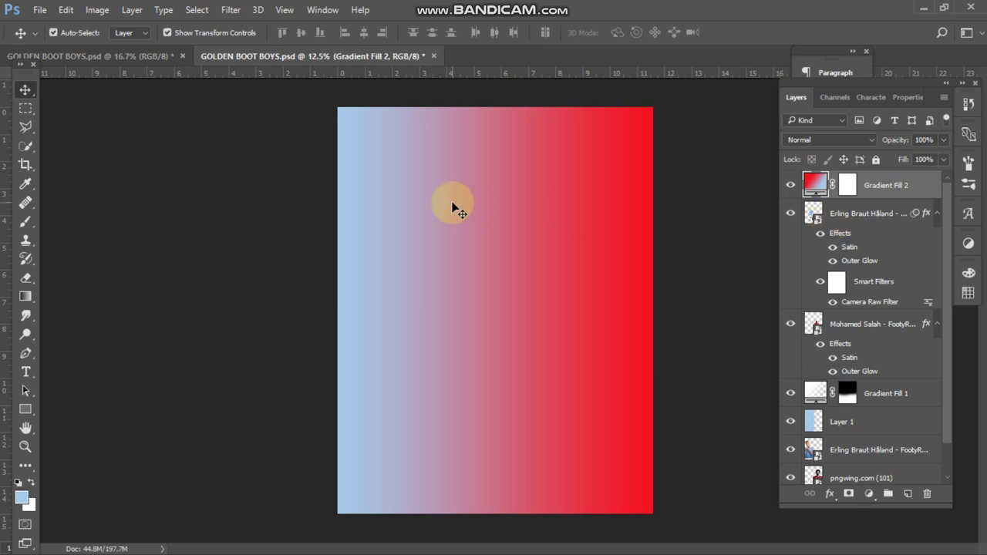
- Set Gradient Fill 2 to Soft Light blending and toggle it to compare the tint
click(612, 293)
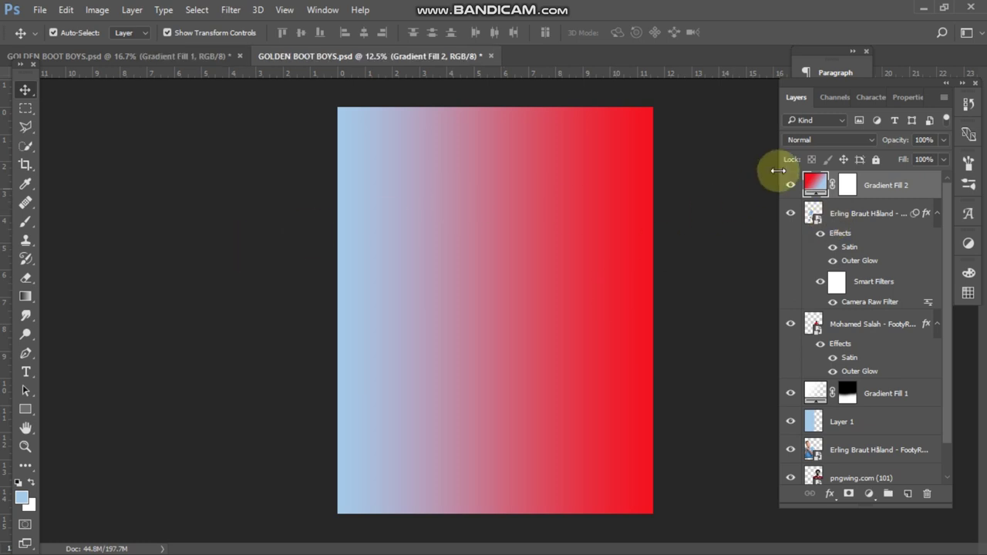
click(835, 139)
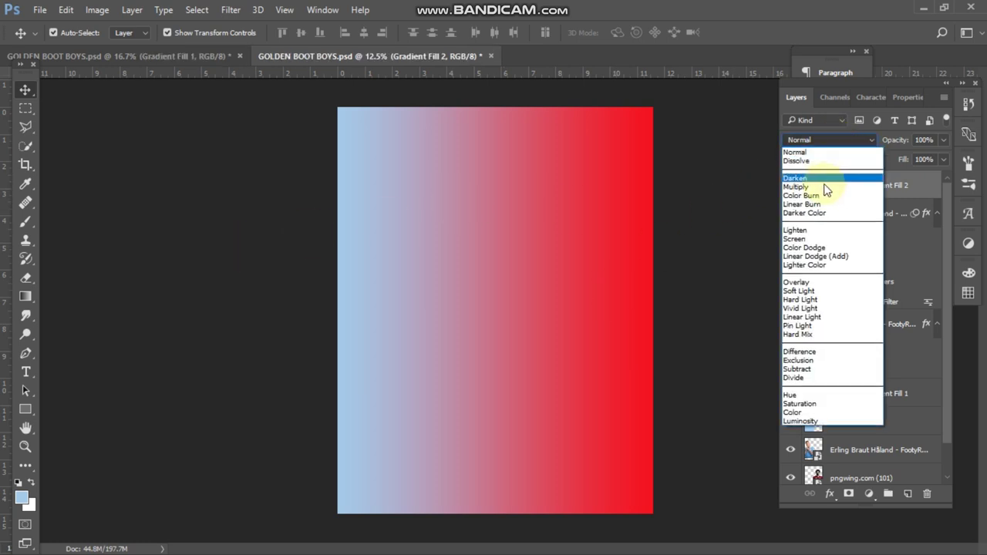
click(799, 291)
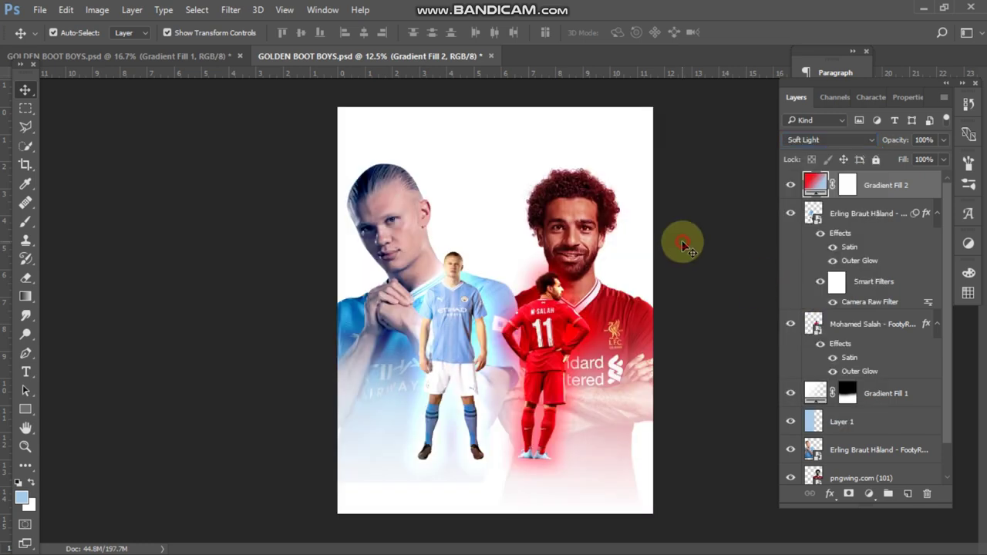
click(683, 245)
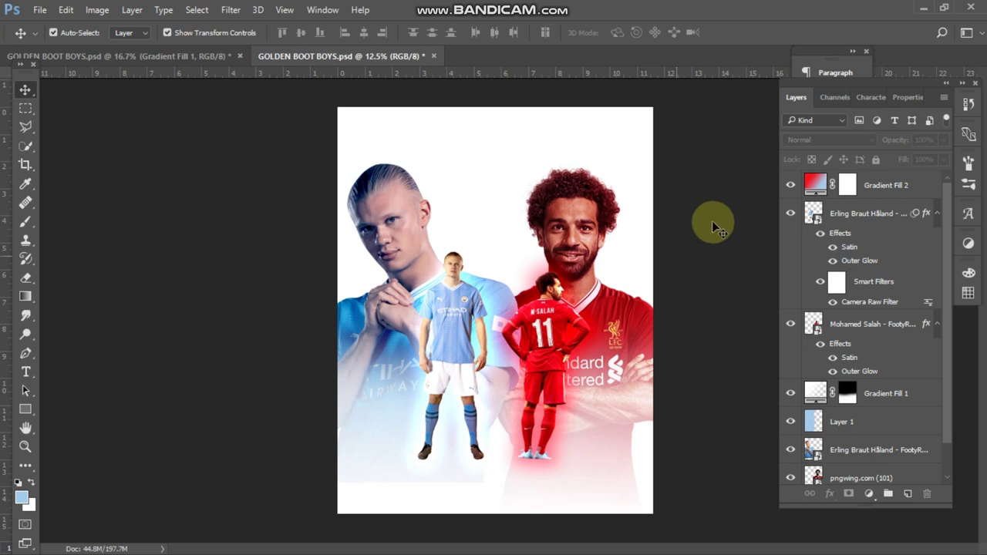
click(790, 186)
click(790, 186)
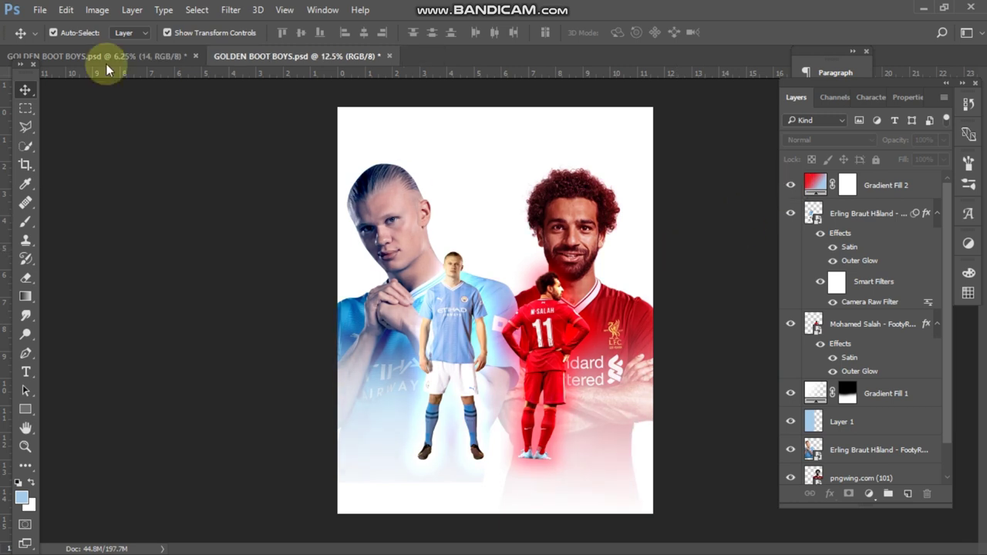
- Place the stadium image as an embedded file, scaled and moved to cover the canvas
click(39, 9)
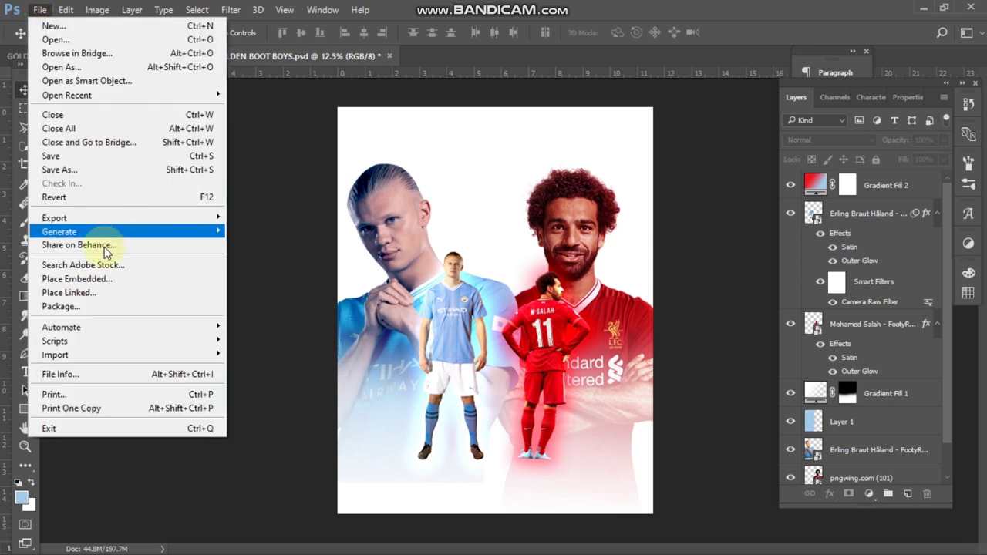
click(77, 278)
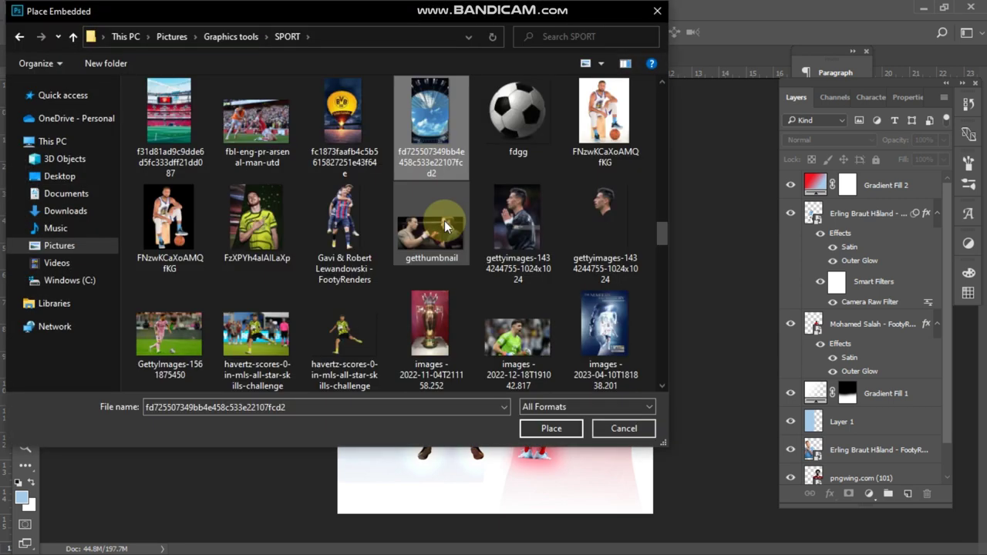
click(551, 429)
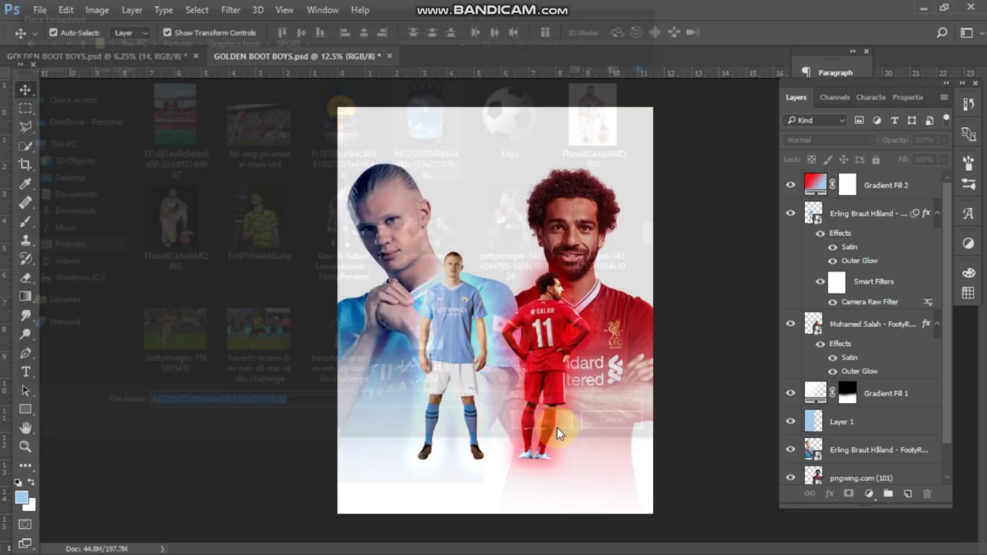
key(ctrl+minus)
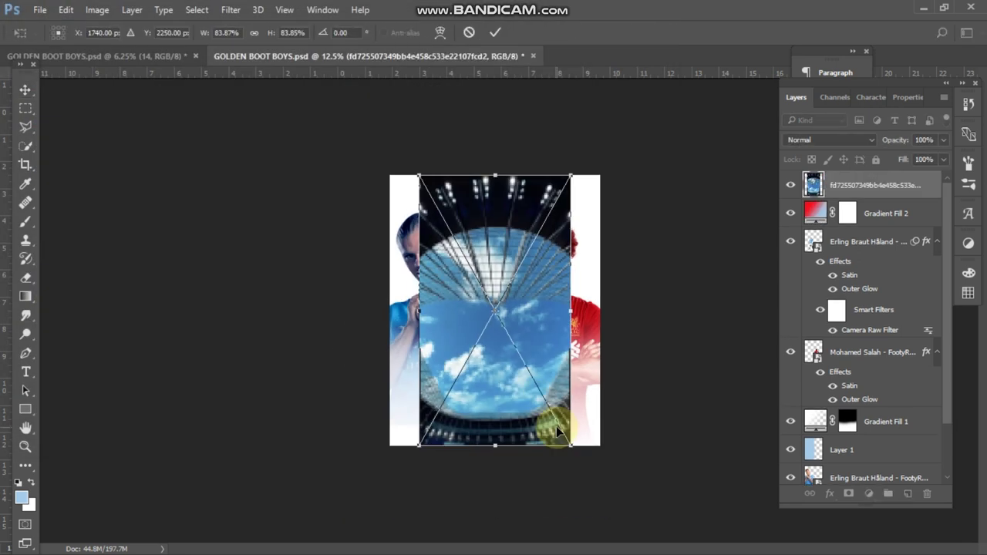
drag(571, 445, 606, 508)
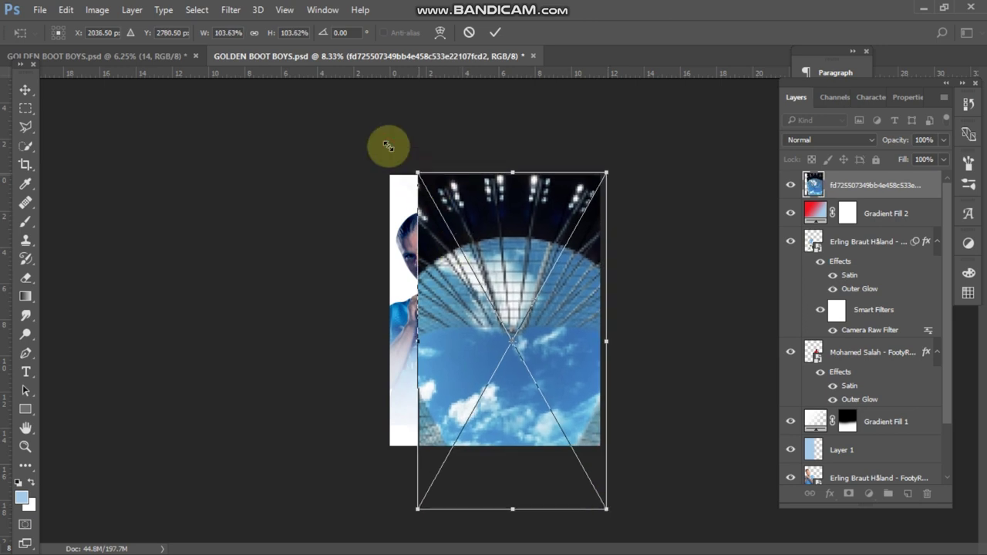
drag(419, 175, 359, 115)
drag(500, 357, 485, 309)
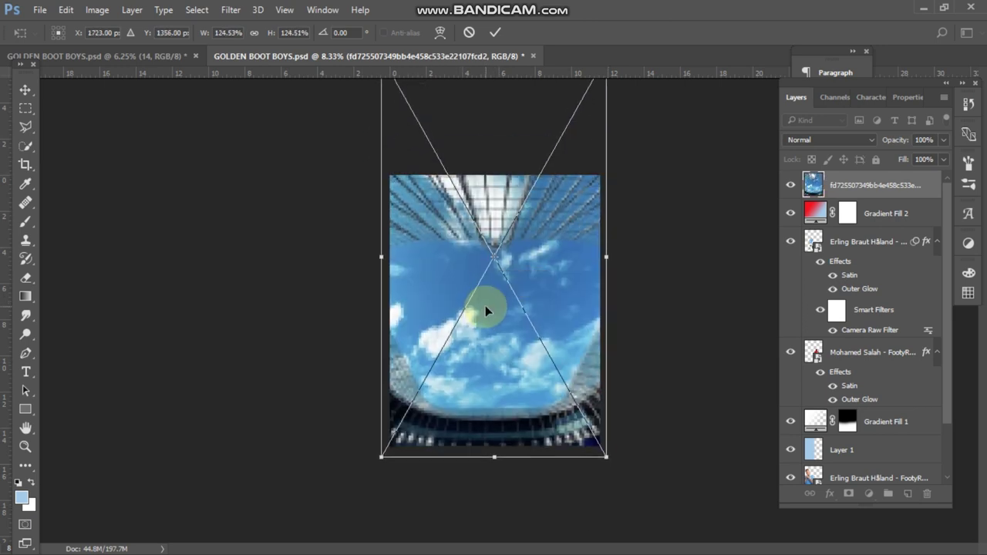
click(495, 32)
key(ctrl+plus)
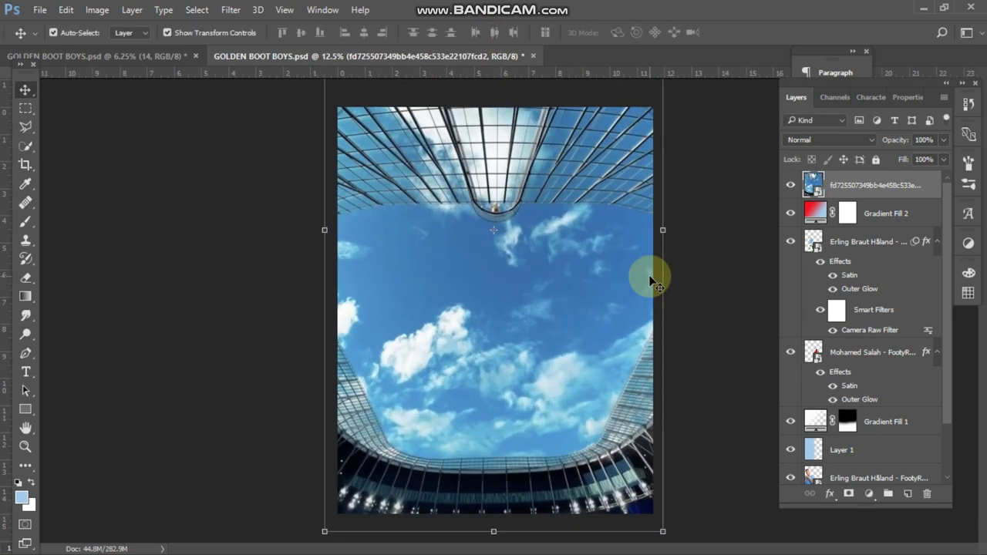
click(696, 308)
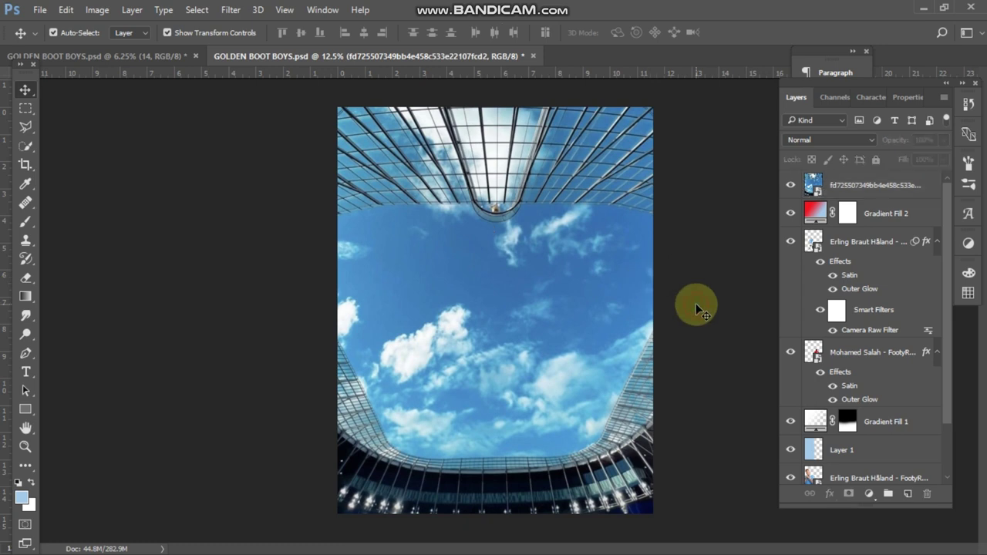
- Set the top stadium photo layer's blend mode to Hard Light
click(831, 190)
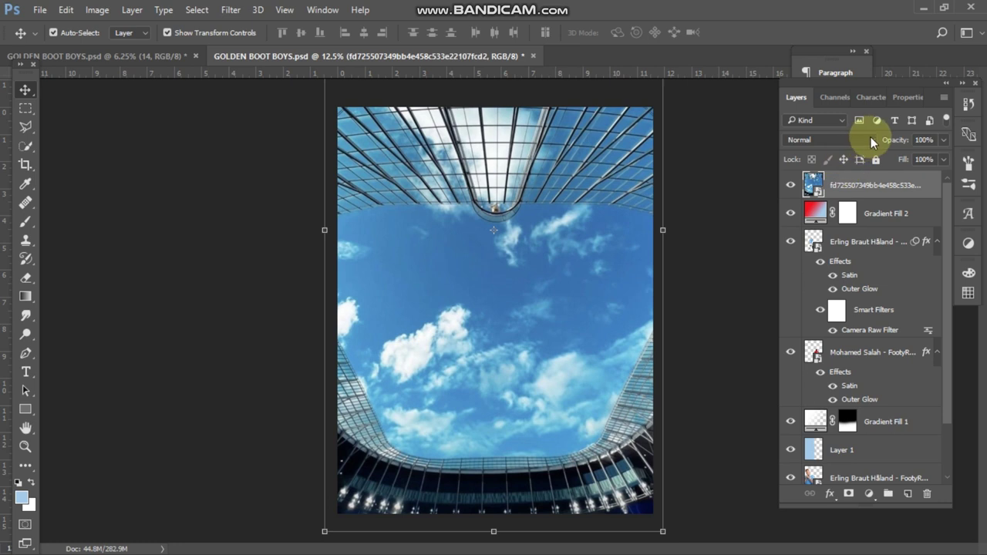
click(867, 140)
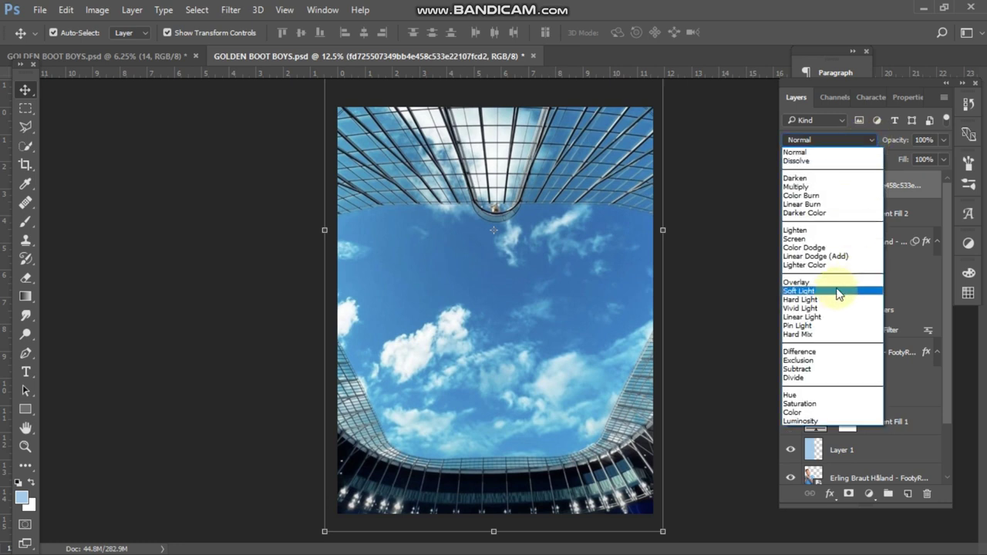
click(815, 302)
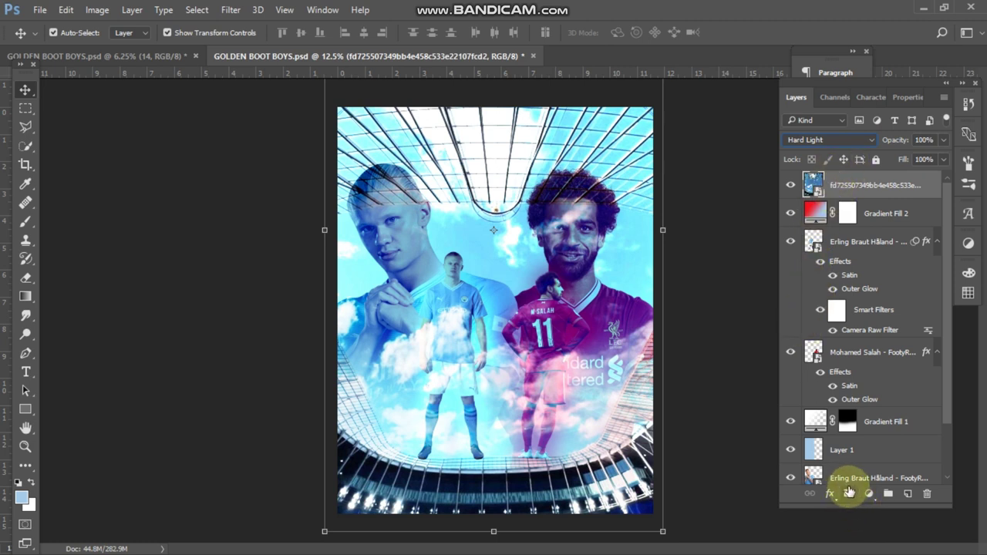
- Add a layer mask to the stadium photo and brush out the top-centre roof lines at 75% flow
click(848, 494)
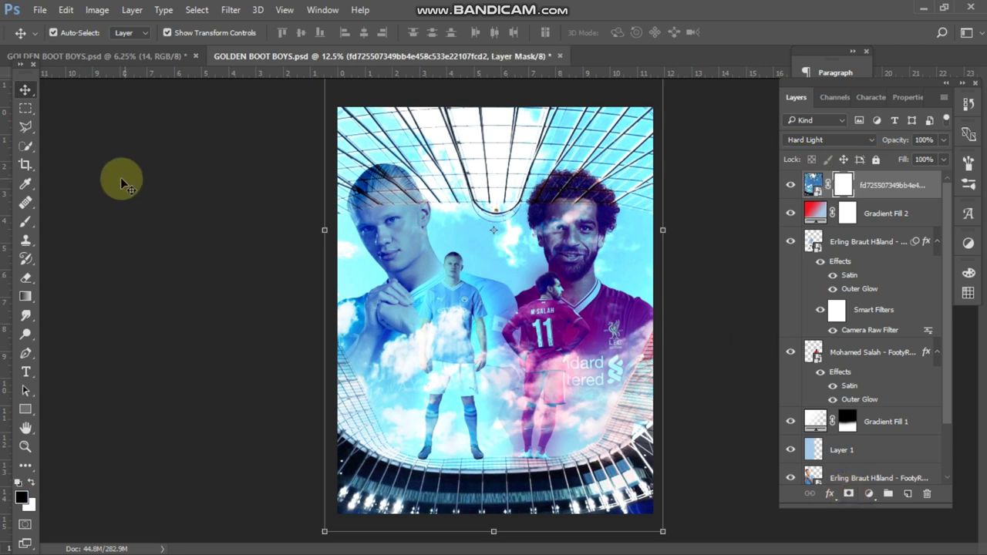
click(25, 224)
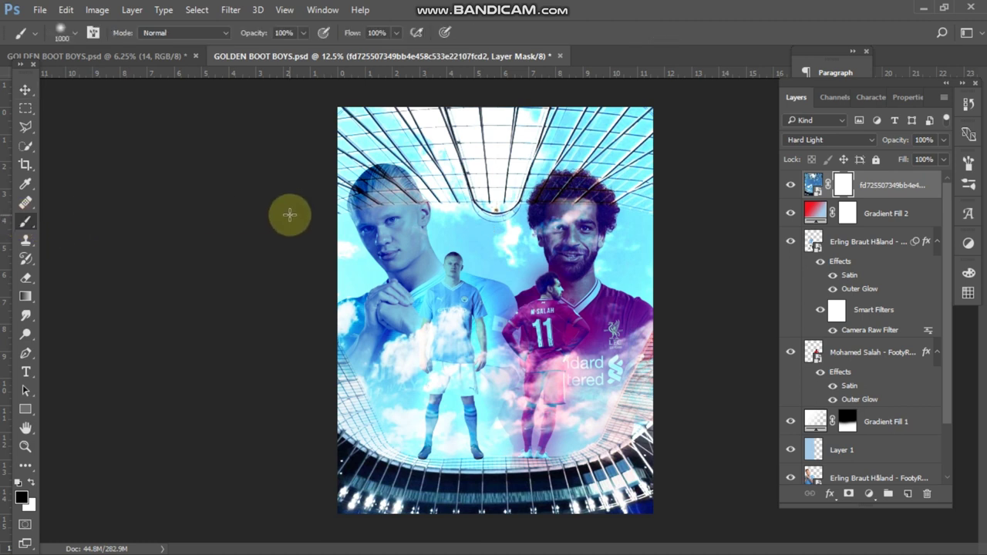
key(ctrl+minus)
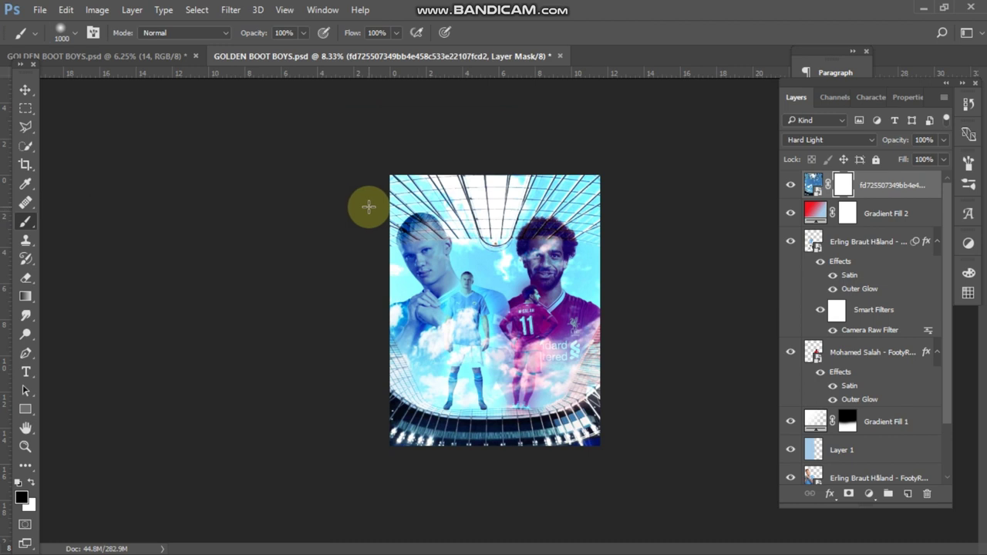
key(ctrl+plus)
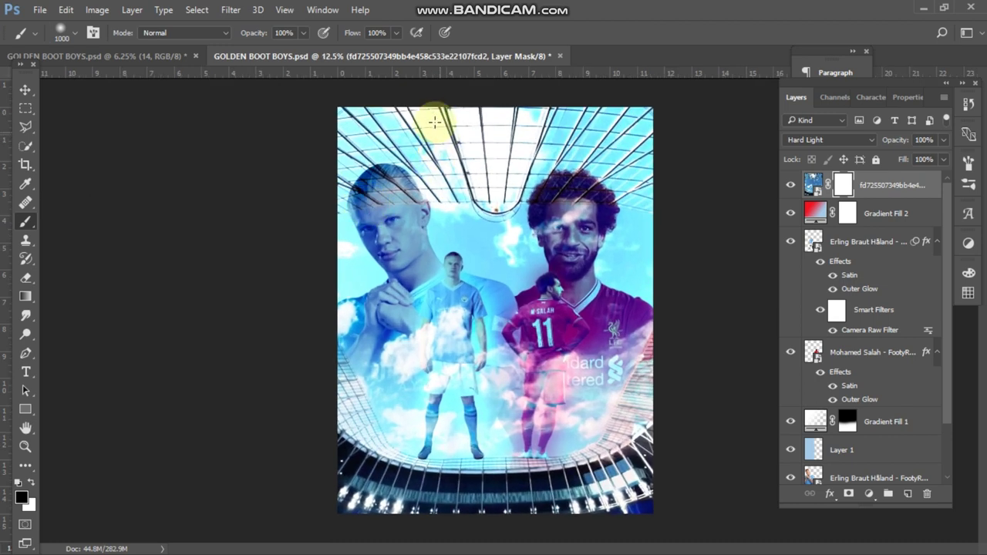
mouse_move(423, 95)
mouse_down()
mouse_move(458, 169)
mouse_move(516, 180)
mouse_move(501, 199)
mouse_move(340, 127)
mouse_up()
drag(358, 34, 340, 37)
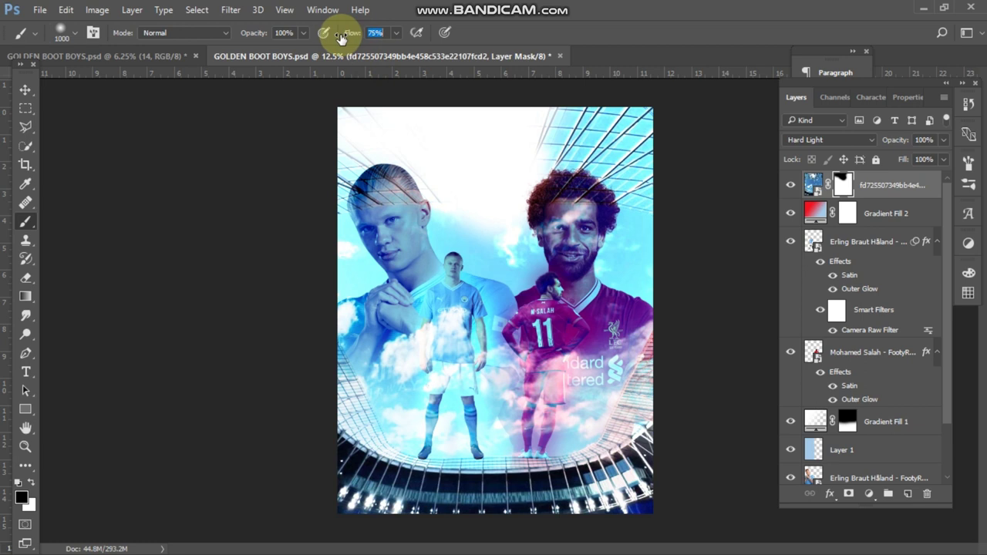
- Mask the roof lines above both players' heads and the cloud over the small figures and Haaland's hands
mouse_move(360, 103)
mouse_down()
mouse_move(405, 149)
mouse_move(301, 178)
mouse_up()
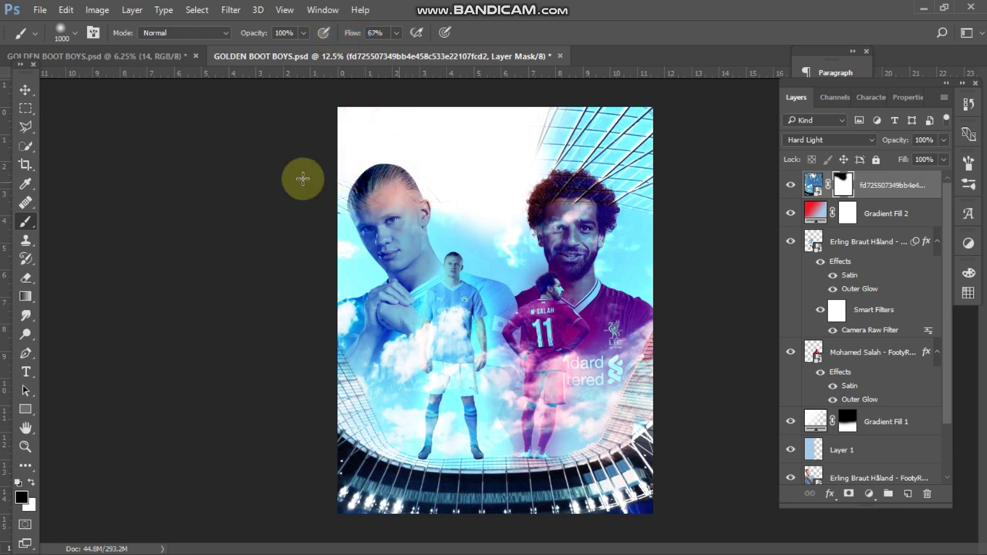
mouse_move(695, 120)
mouse_down()
mouse_move(645, 142)
mouse_move(632, 99)
mouse_up()
drag(357, 35, 350, 35)
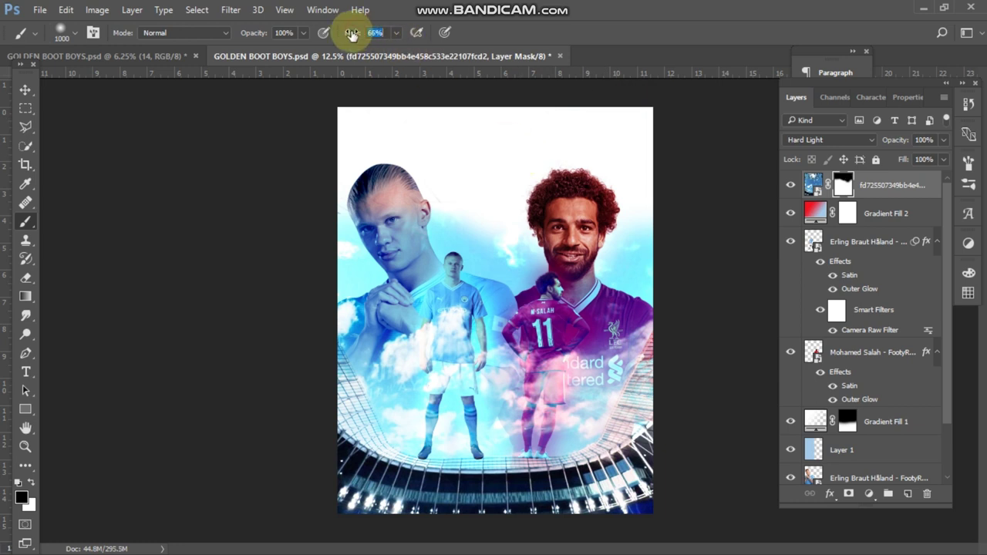
mouse_move(480, 253)
mouse_down()
mouse_move(484, 214)
mouse_move(501, 286)
mouse_up()
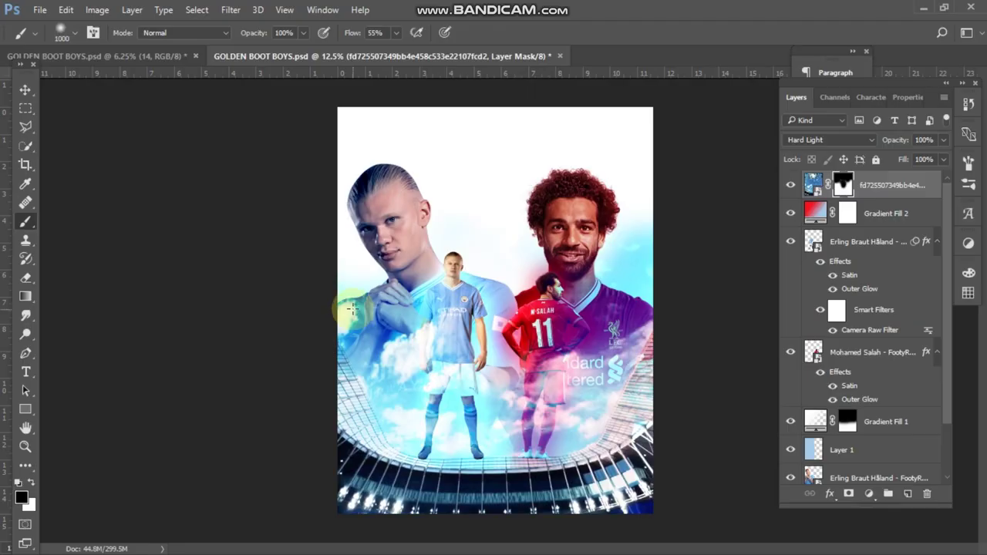
mouse_move(354, 309)
mouse_down()
mouse_move(374, 305)
mouse_move(398, 273)
mouse_move(501, 275)
mouse_move(674, 214)
mouse_move(568, 249)
mouse_move(587, 241)
mouse_move(575, 254)
mouse_move(606, 171)
mouse_move(567, 317)
mouse_move(536, 330)
mouse_move(553, 351)
mouse_move(544, 382)
mouse_up()
- Refine the mask around the small Salah and Haaland figures
drag(358, 33, 343, 32)
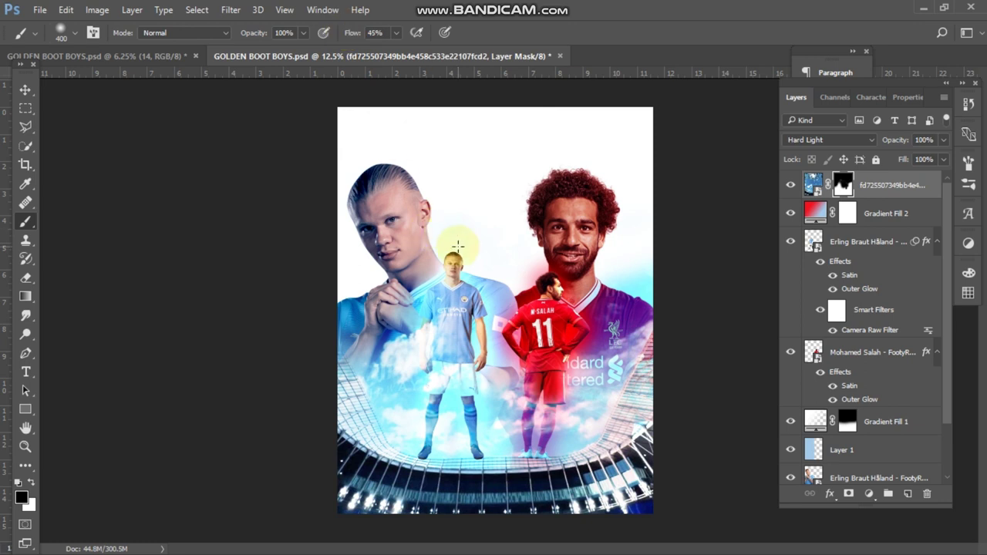
mouse_move(451, 264)
mouse_down()
mouse_move(425, 339)
mouse_move(461, 307)
mouse_move(474, 355)
mouse_up()
key(ctrl+plus)
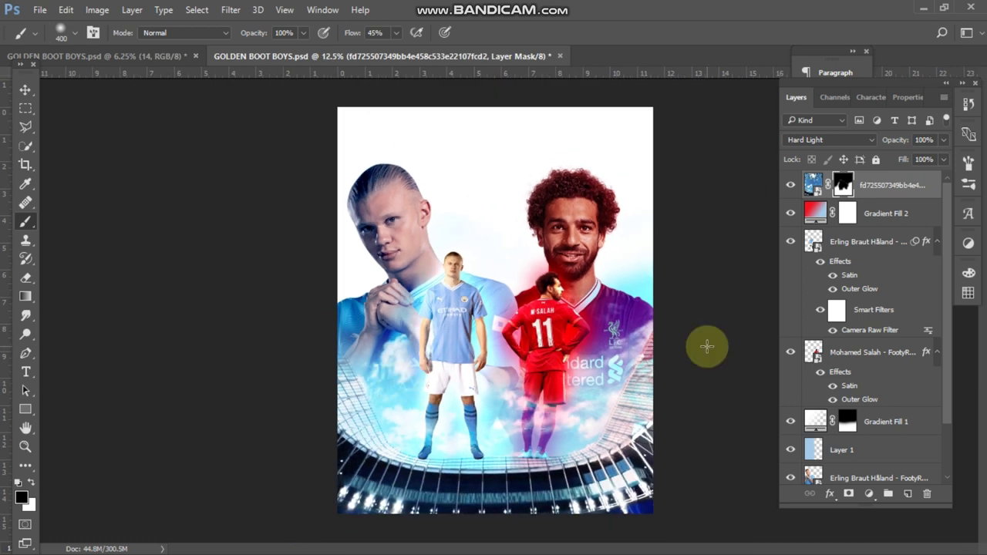
drag(808, 452, 858, 486)
click(871, 494)
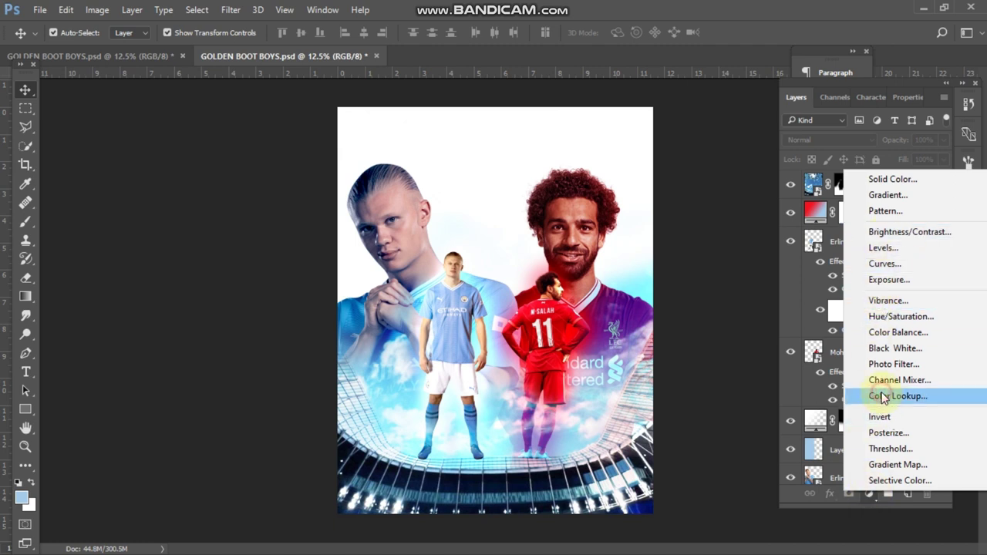
- Add a Color Lookup adjustment layer using the 3Strip.look 3DLUT file
click(881, 397)
click(854, 144)
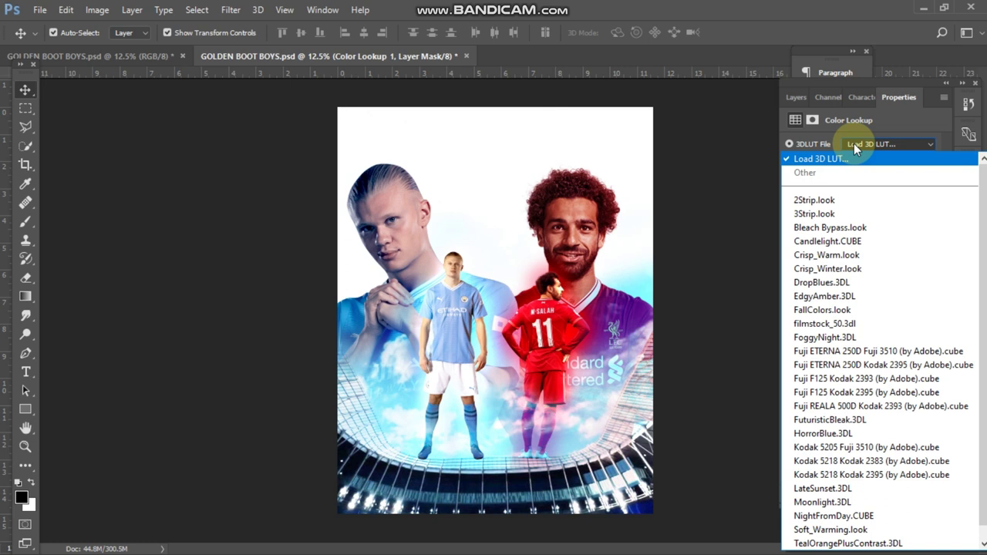
click(804, 213)
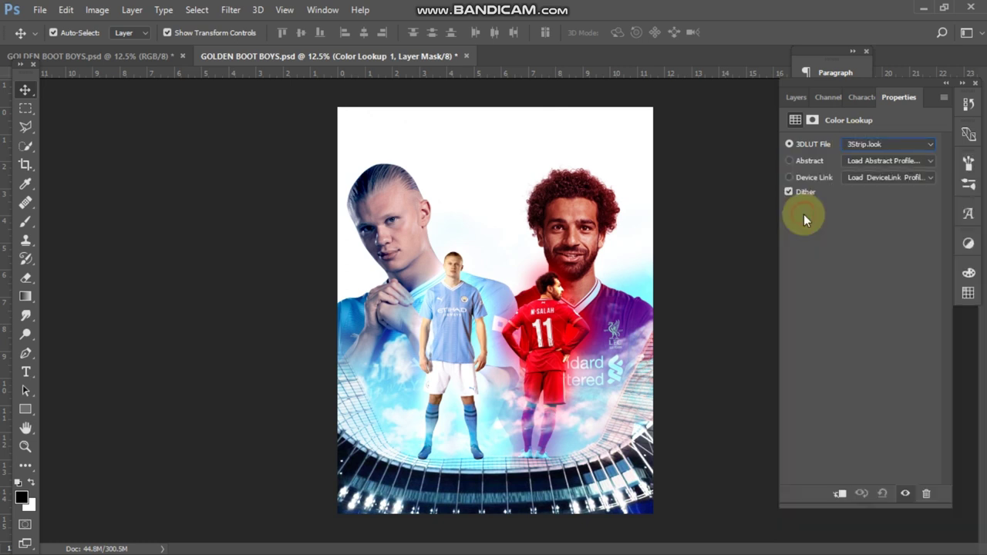
click(796, 98)
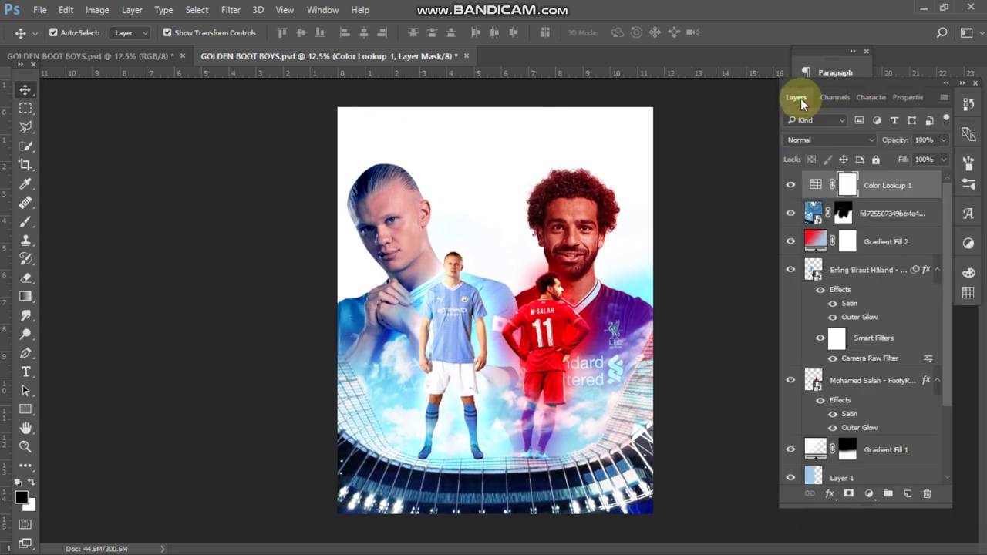
- Toggle the Color Lookup layer's visibility off and on to compare, then deselect it
click(790, 185)
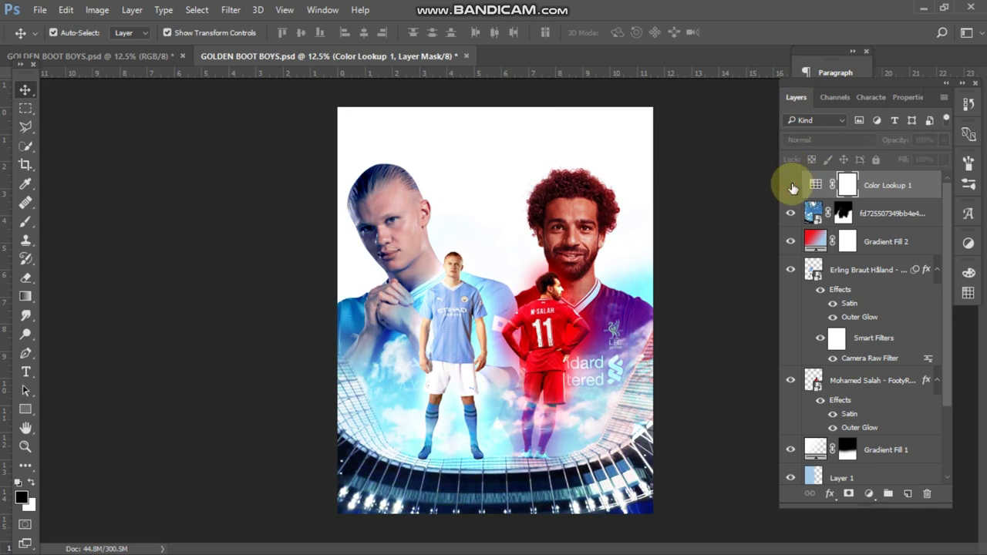
click(790, 186)
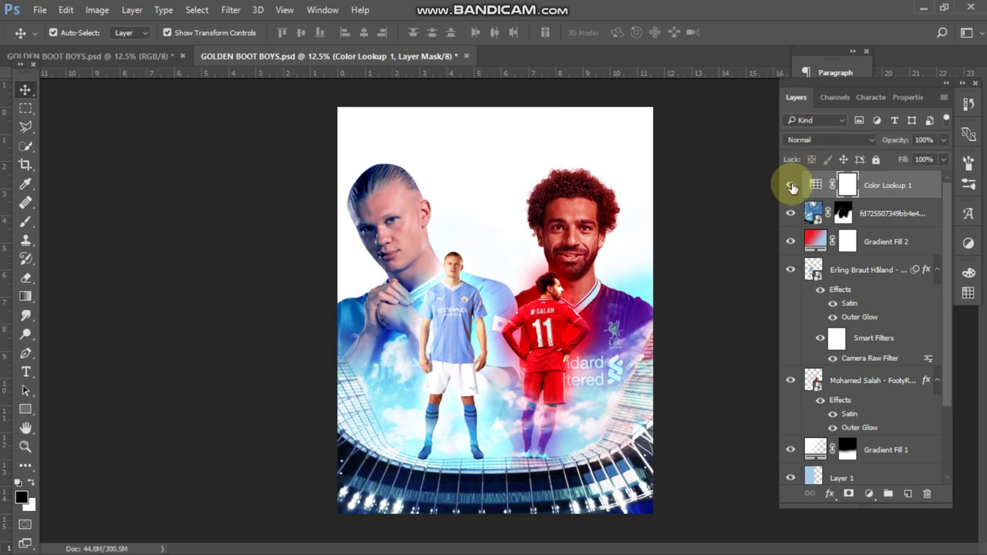
click(662, 206)
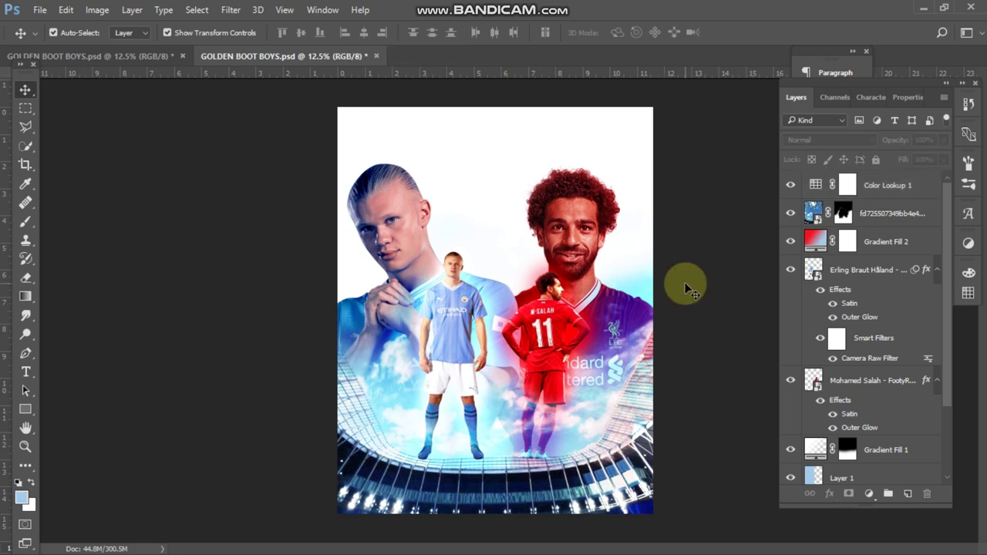
- Add a layer mask to the small light-blue-kit player layer
scroll(821, 389, down, 3)
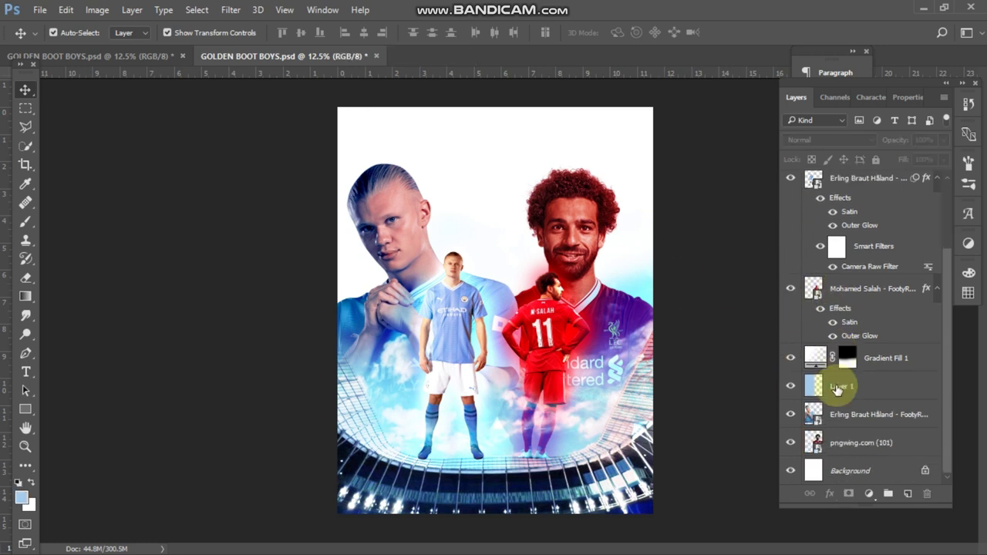
scroll(856, 354, up, 3)
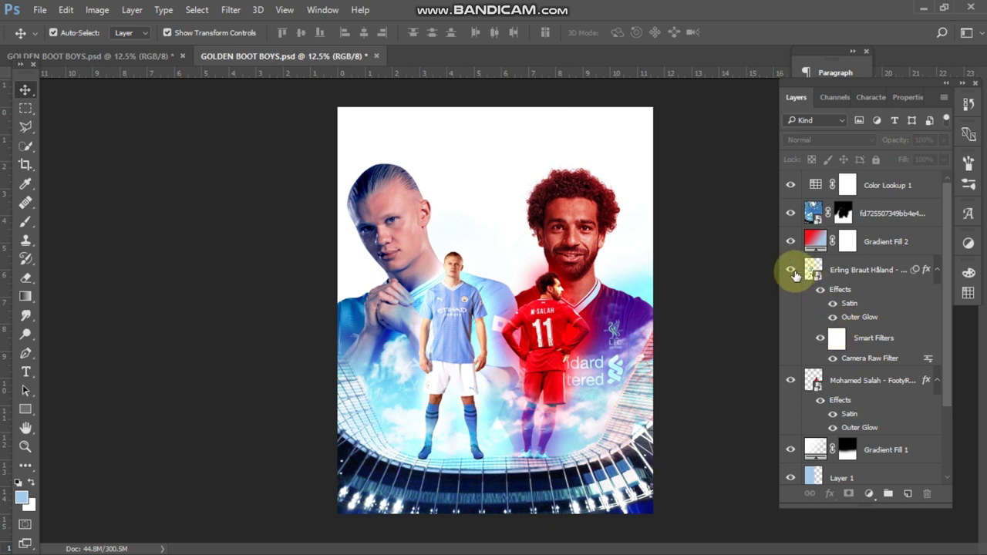
click(794, 272)
click(791, 273)
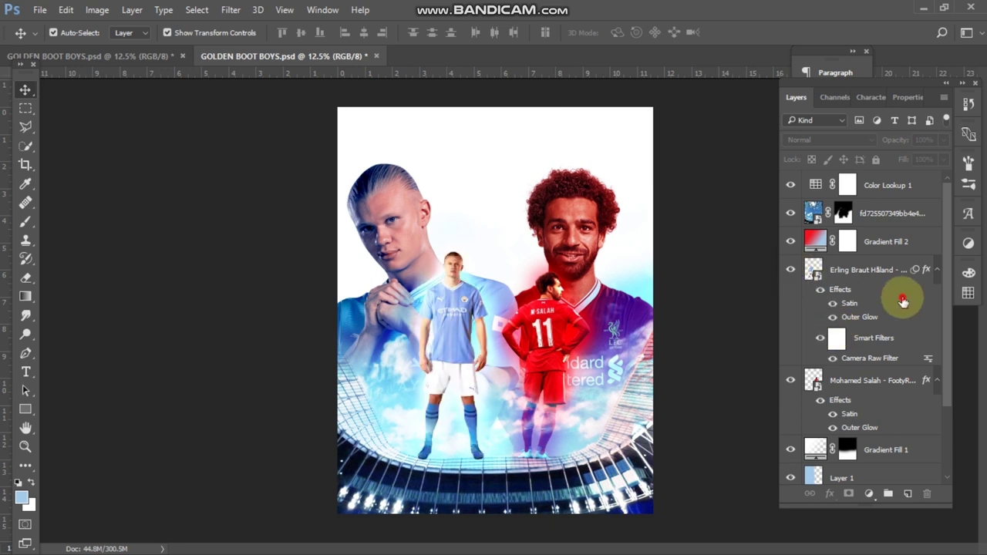
click(903, 302)
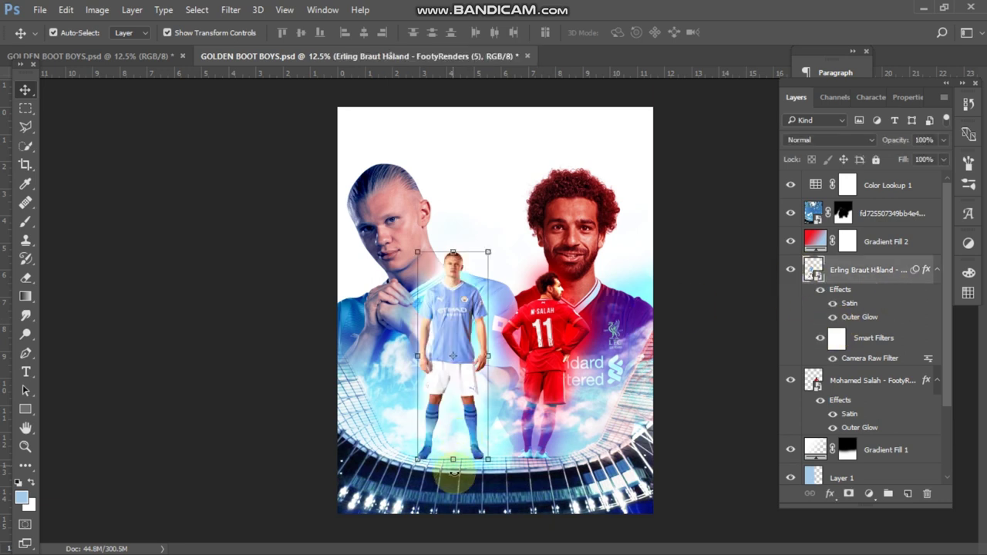
click(848, 494)
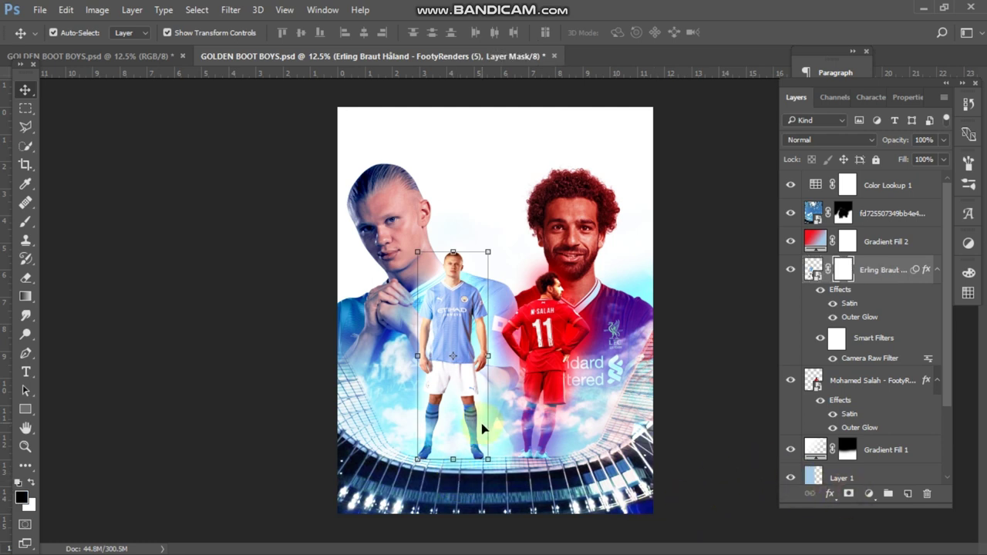
- Paint black on the mask with a size-700 brush to fade the player's boots, then zoom out
scroll(484, 456, up, 1)
scroll(485, 456, up, 2)
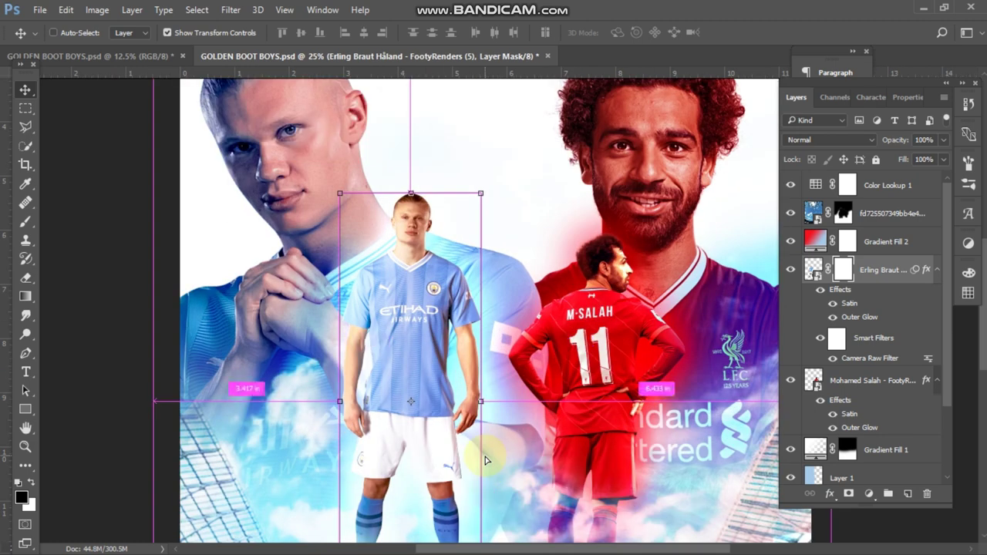
scroll(484, 456, down, 3)
scroll(481, 456, down, 2)
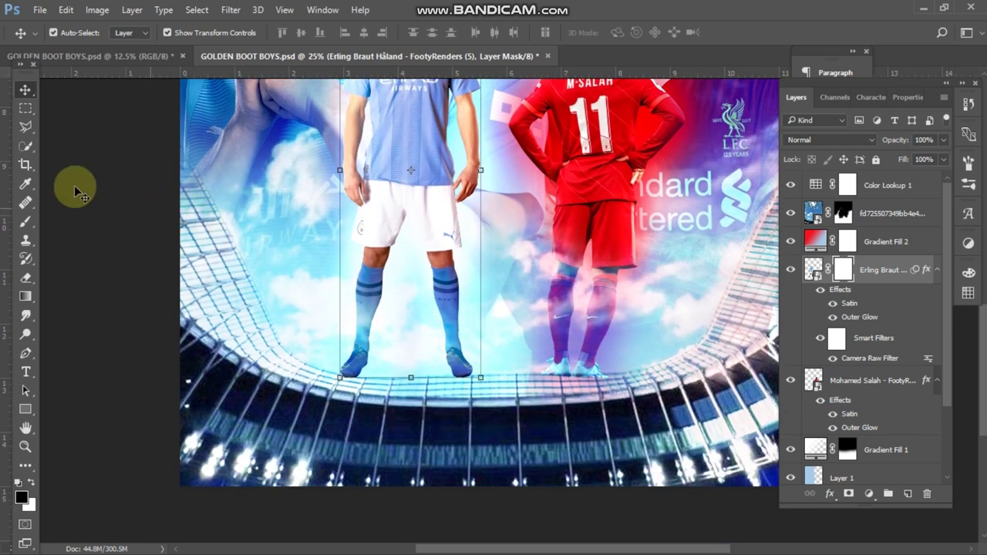
click(25, 221)
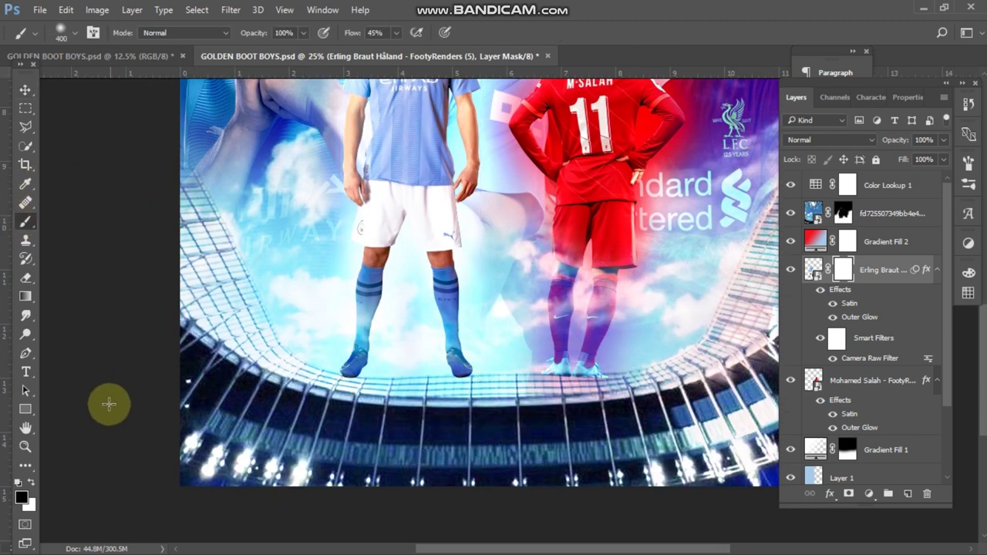
click(149, 403)
click(271, 319)
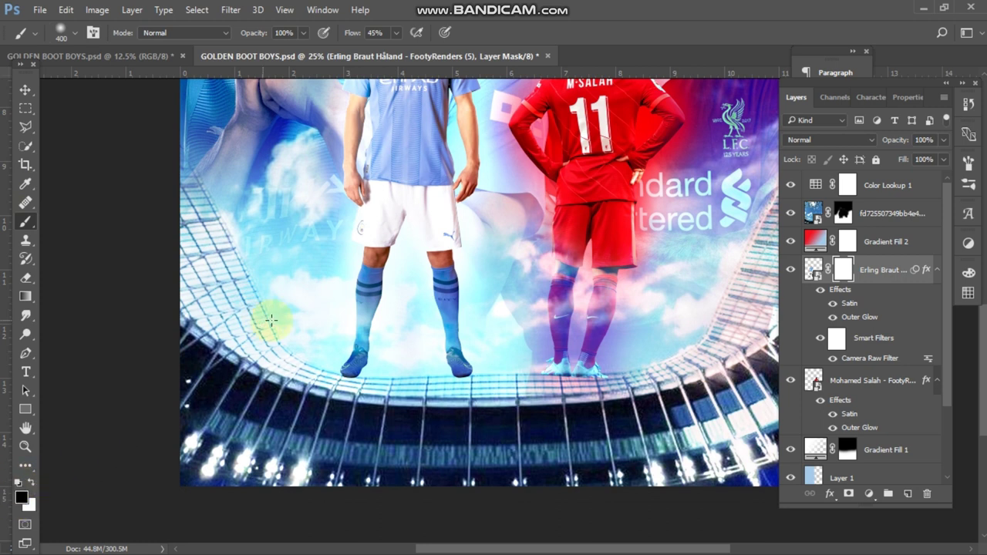
drag(353, 398, 436, 411)
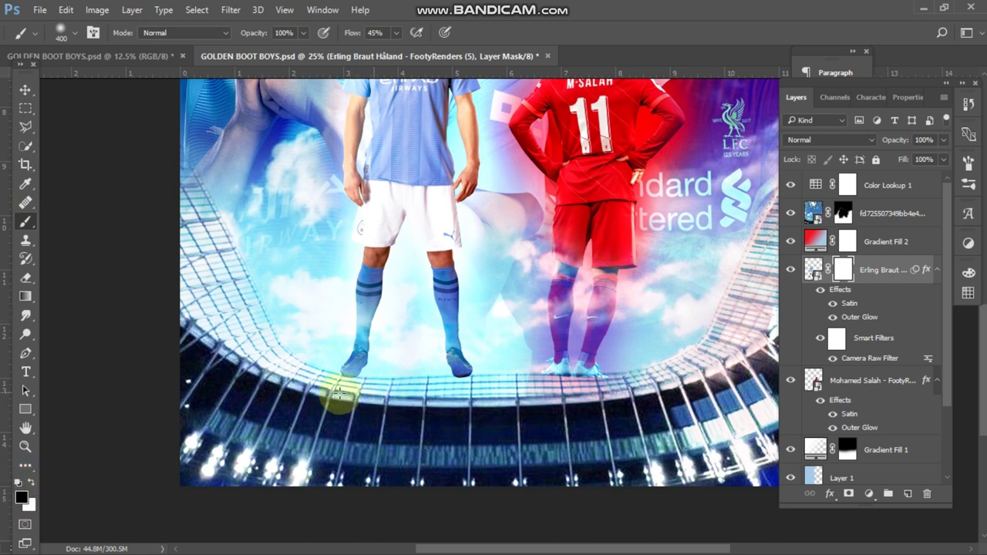
key(bracketright)
key(bracketright)
key(bracketright)
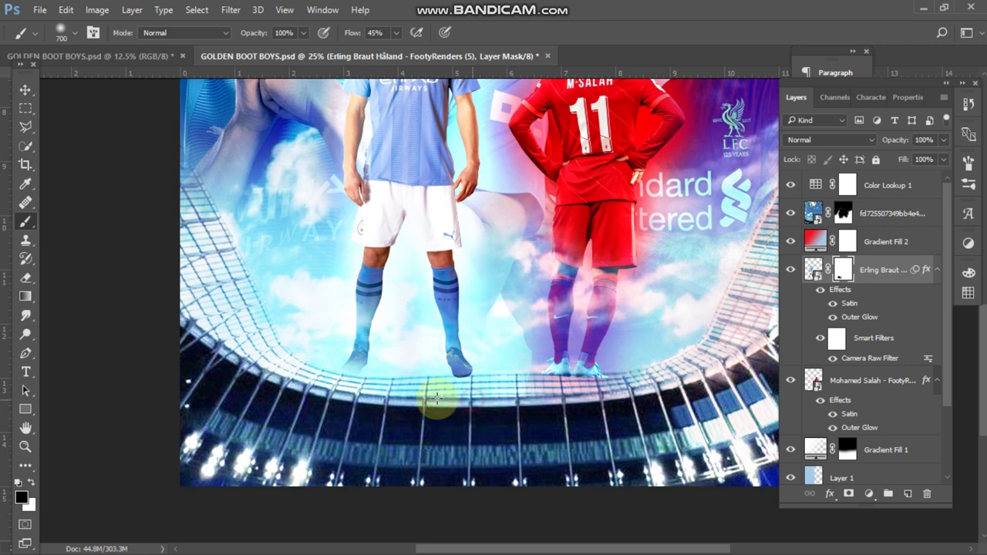
drag(436, 411, 495, 399)
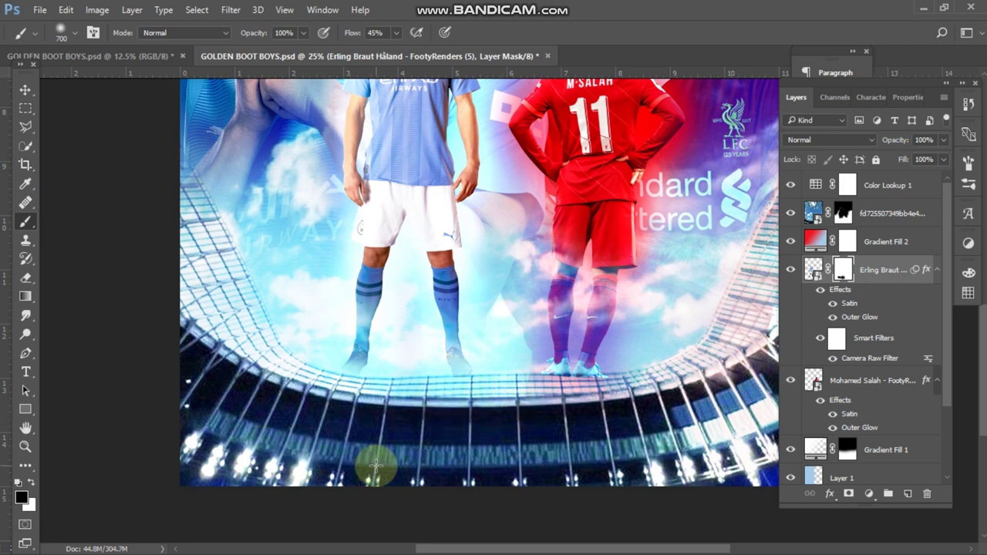
key(ctrl+minus)
key(ctrl+minus)
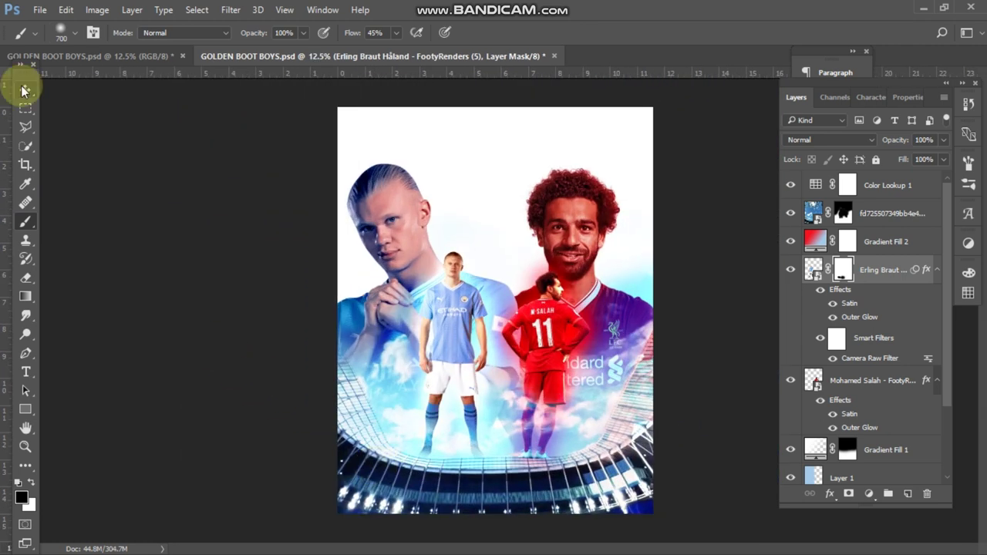
- Add a '14' text line above the players
click(25, 90)
click(209, 275)
click(27, 374)
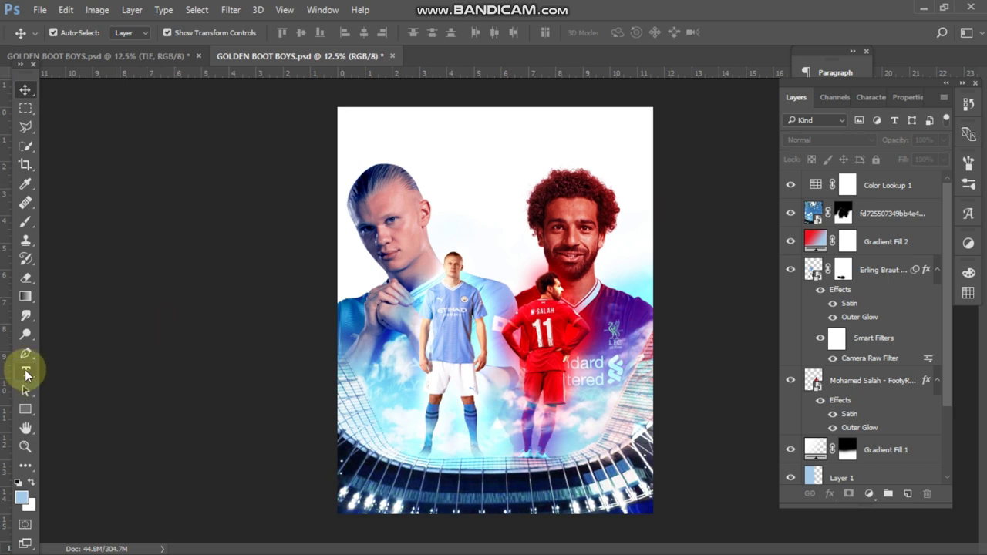
click(456, 165)
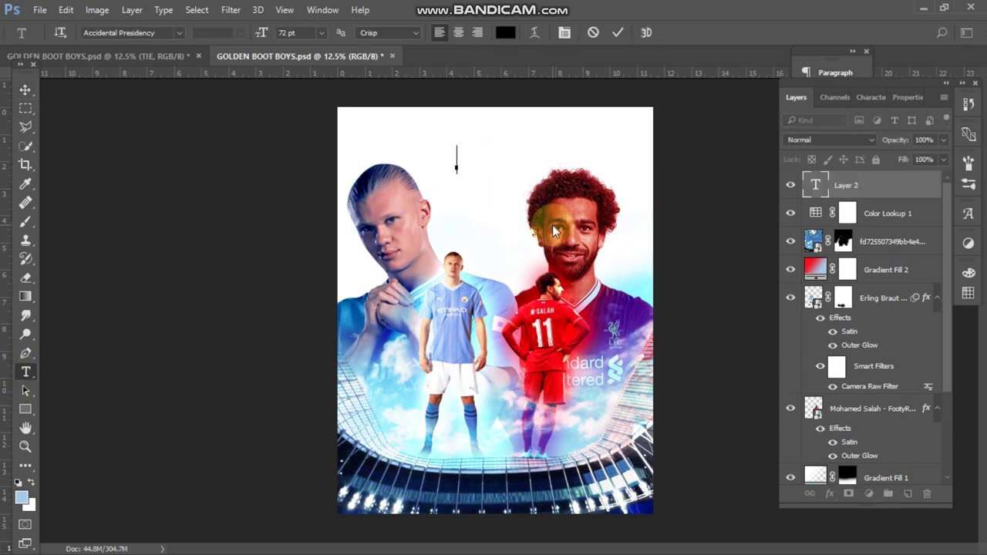
text(.14)
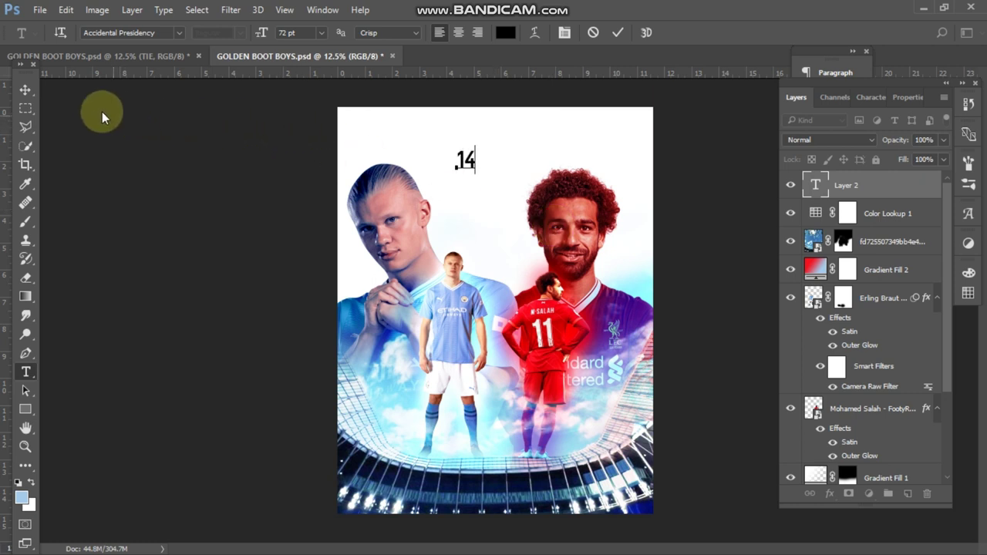
click(26, 90)
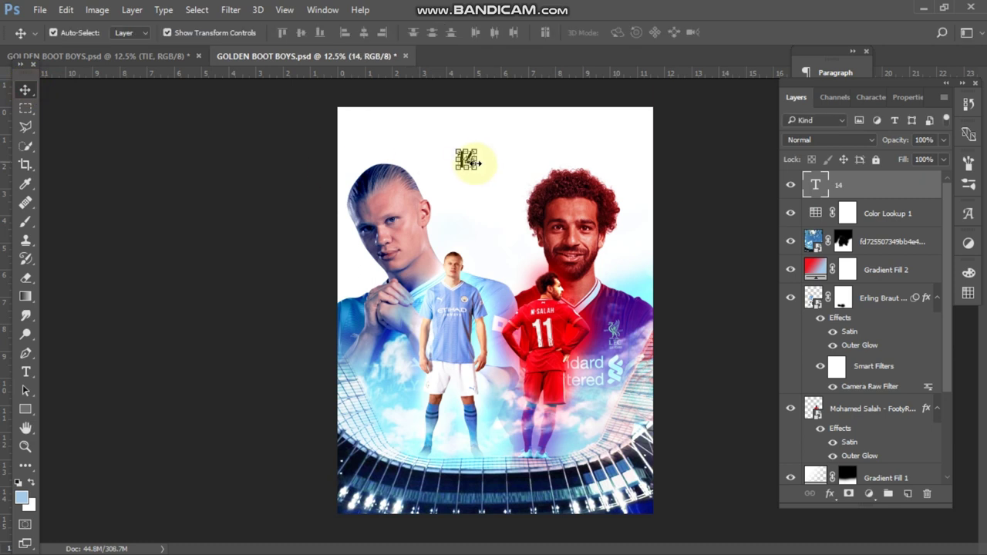
- Scale the 14 to about 199% at top centre, then duplicate its text layer
key(ctrl+t)
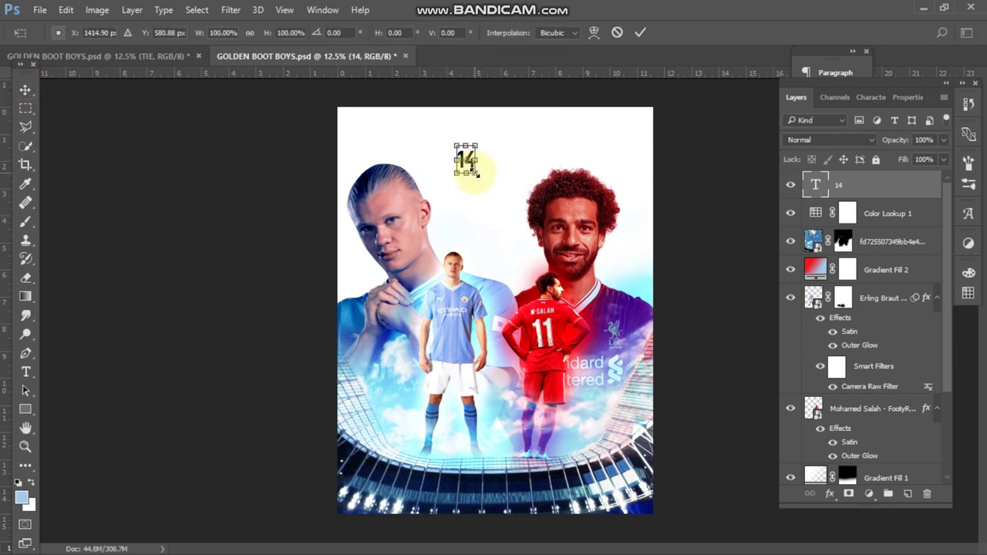
drag(477, 174, 494, 201)
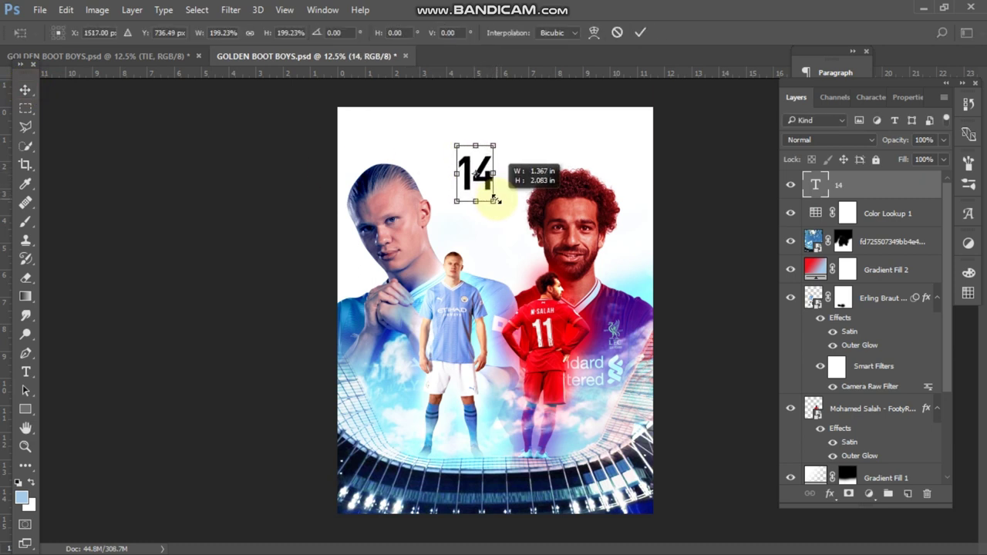
drag(484, 160, 492, 150)
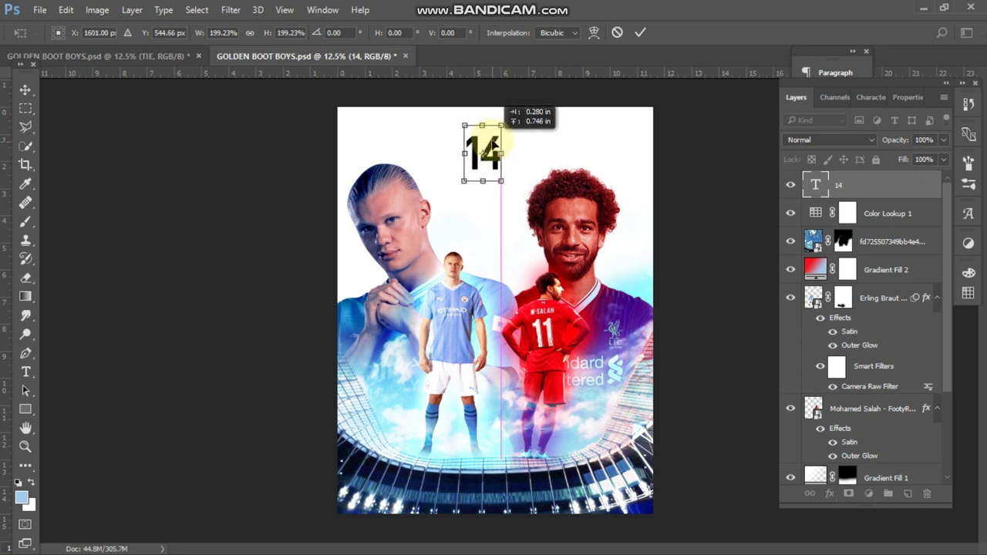
click(639, 34)
drag(860, 181, 908, 493)
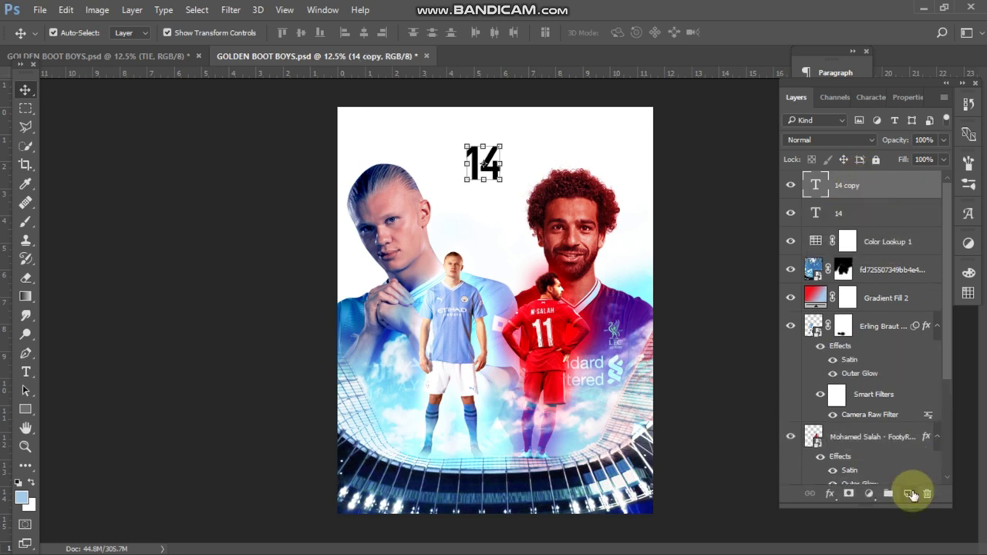
- Move the copied 14 below the original and retype it as GOALS
drag(487, 159, 488, 200)
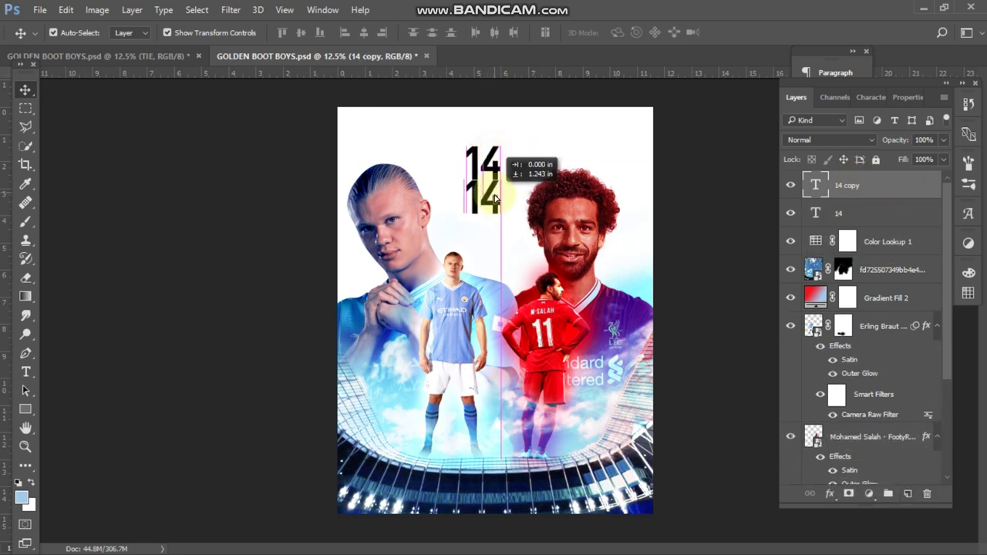
click(25, 371)
click(484, 212)
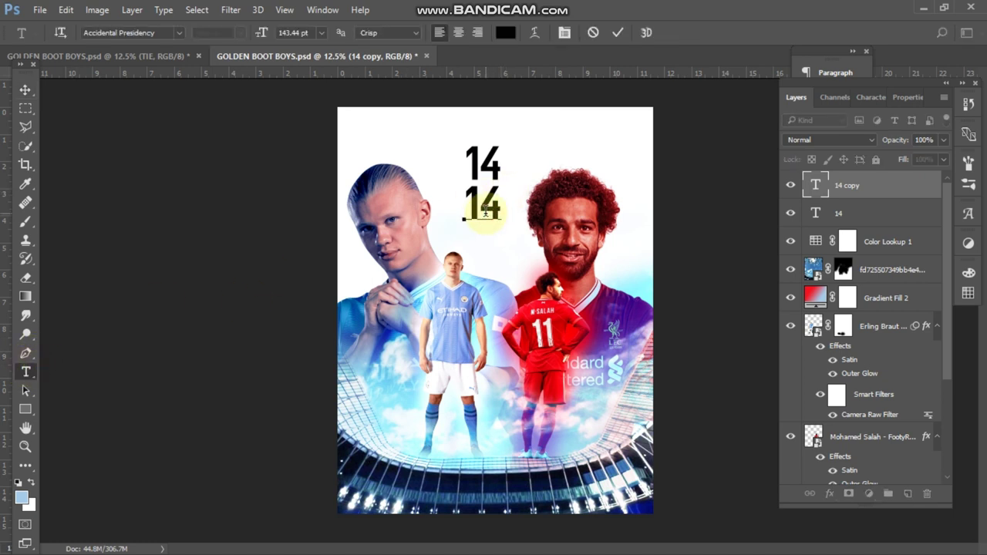
key(ctrl+a)
text(G)
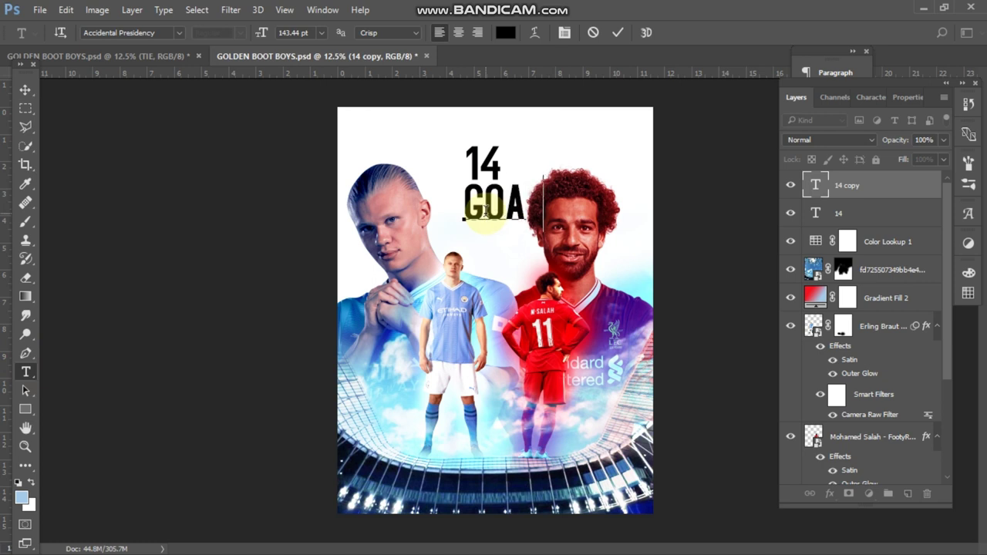
click(25, 89)
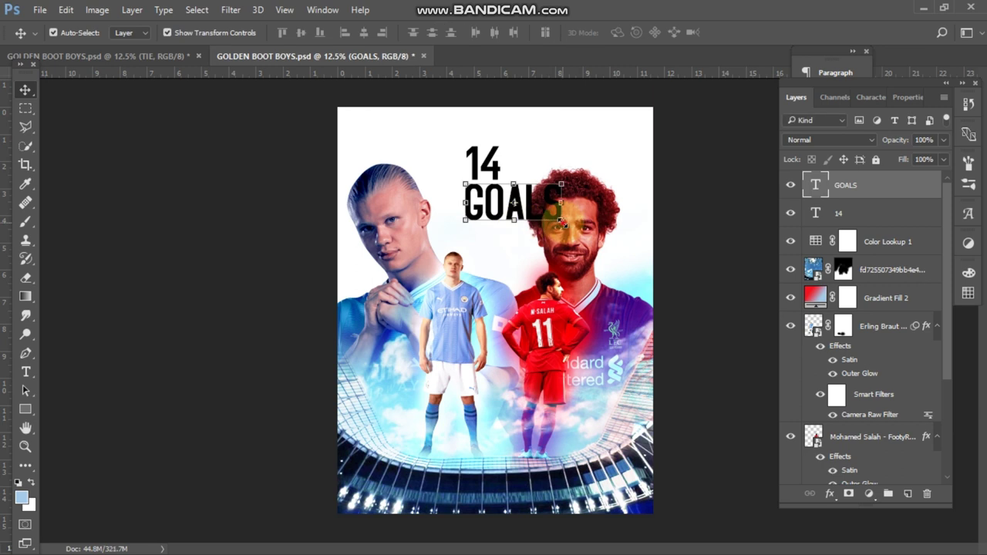
- Shrink GOALS to about 30% so it fits just beneath the 14
key(ctrl+t)
key(ctrl+plus)
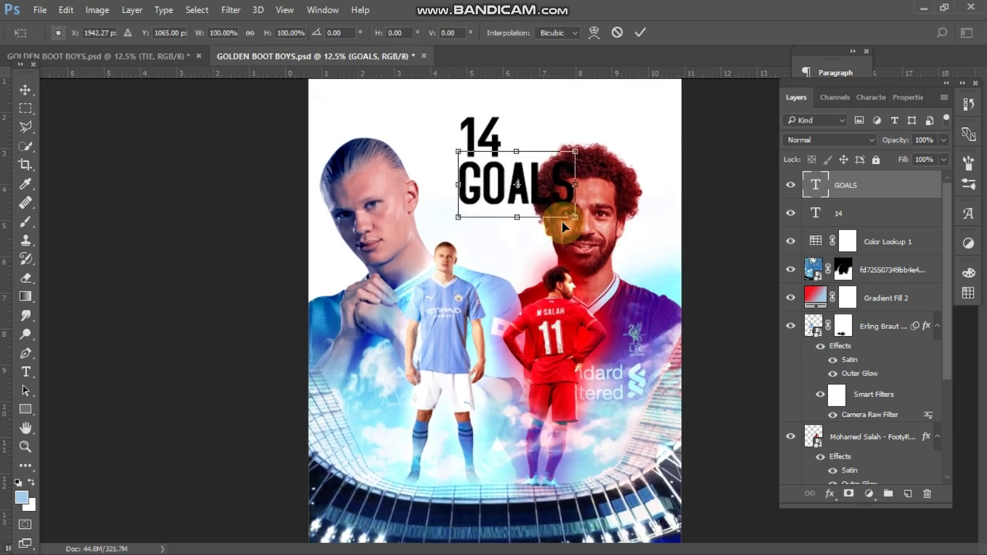
key(ctrl+plus)
scroll(578, 174, up, 3)
scroll(586, 282, up, 1)
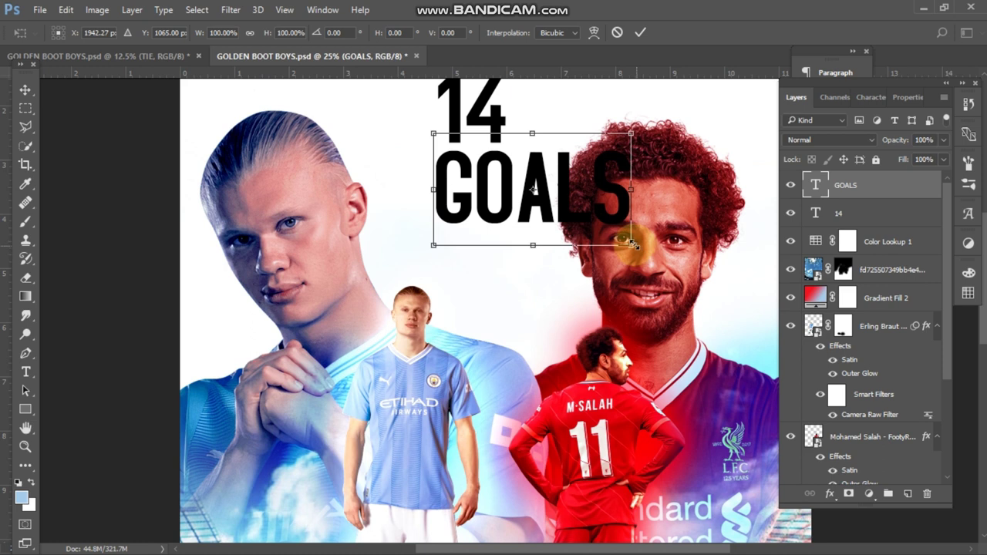
drag(630, 245, 510, 176)
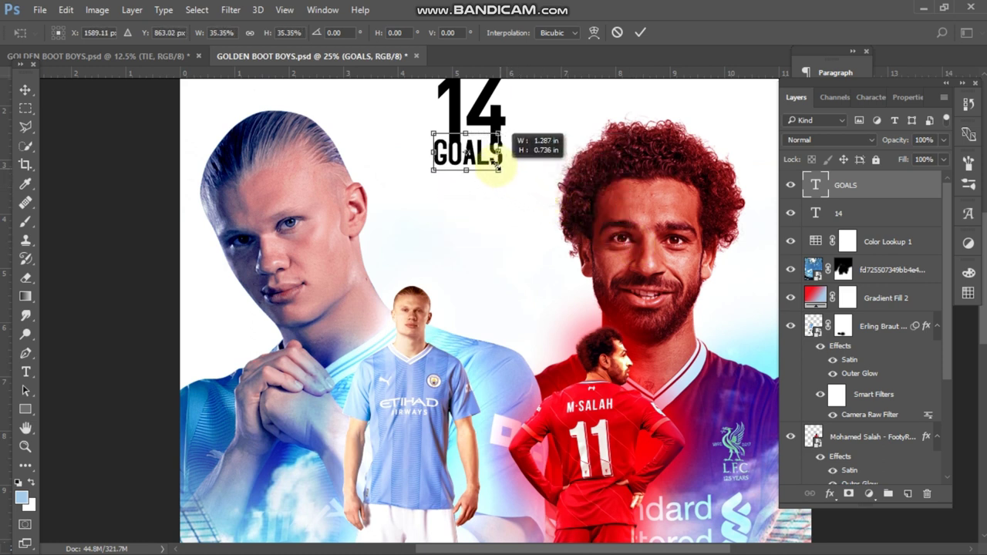
drag(510, 176, 490, 158)
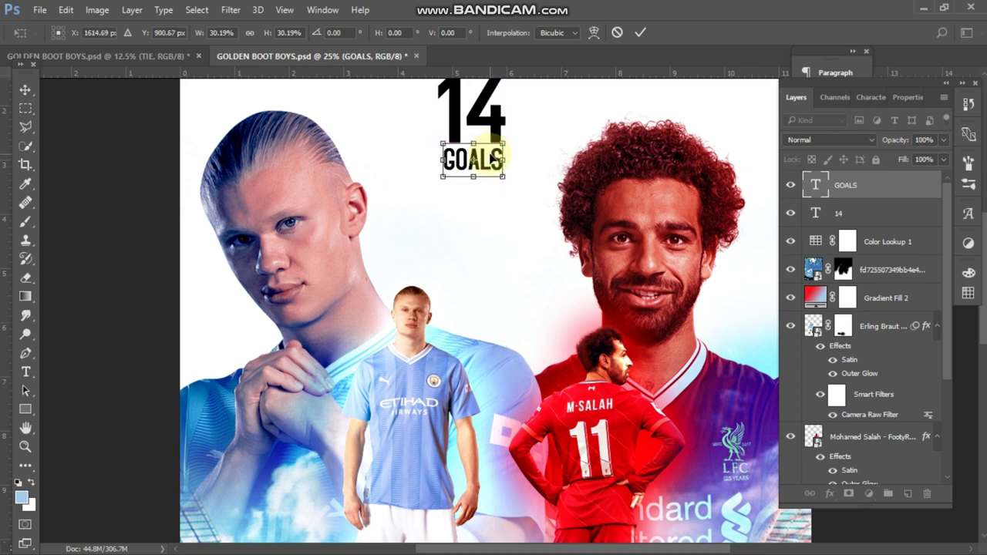
click(642, 35)
scroll(540, 189, up, 2)
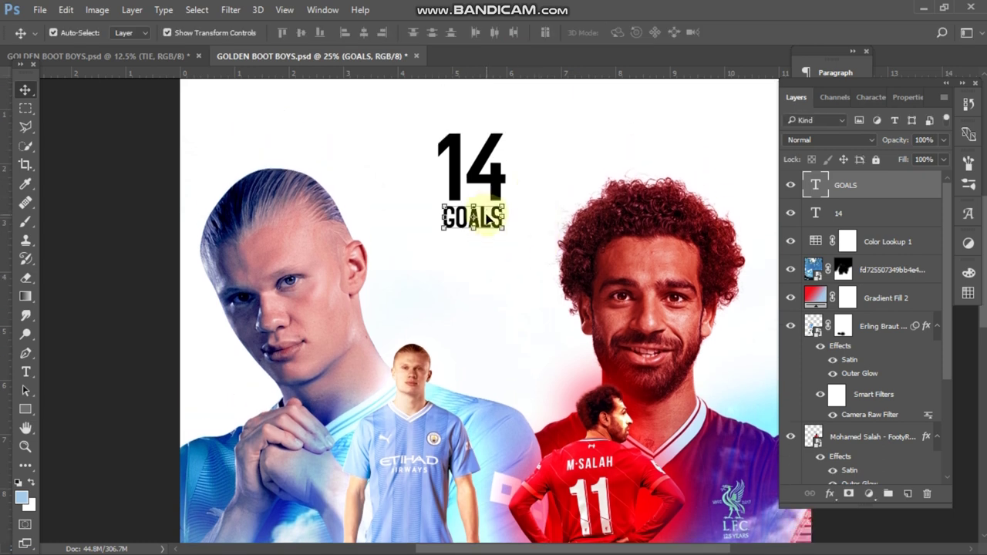
- Duplicate the GOALS layer, move it below, and retype it as TIE
mouse_move(869, 182)
mouse_down()
mouse_move(897, 480)
mouse_move(908, 494)
mouse_up()
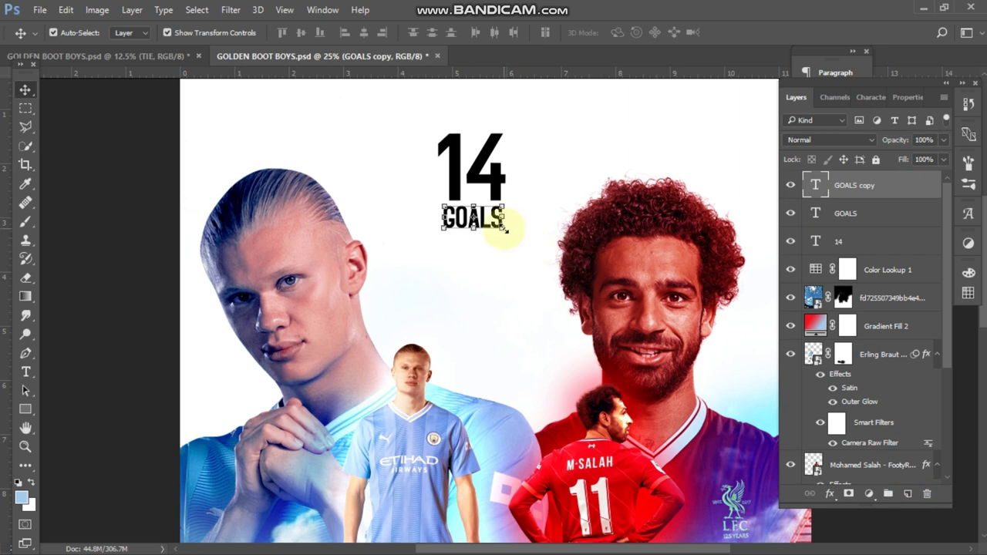
drag(493, 222, 493, 249)
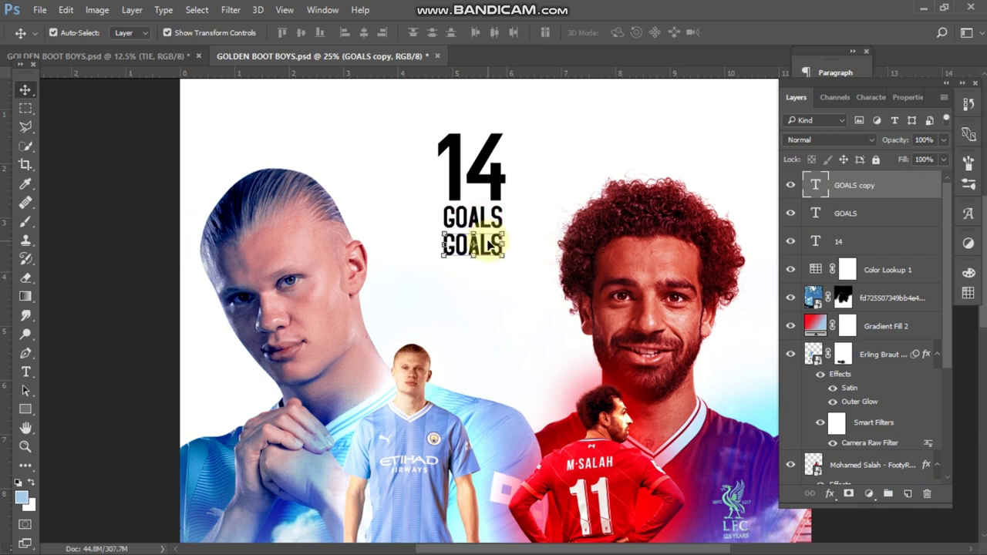
click(24, 372)
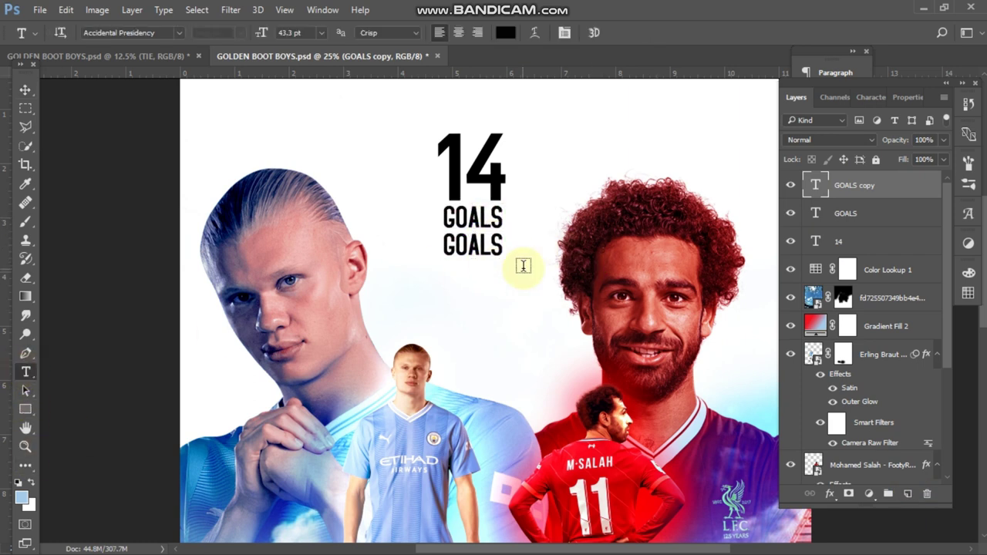
double_click(473, 247)
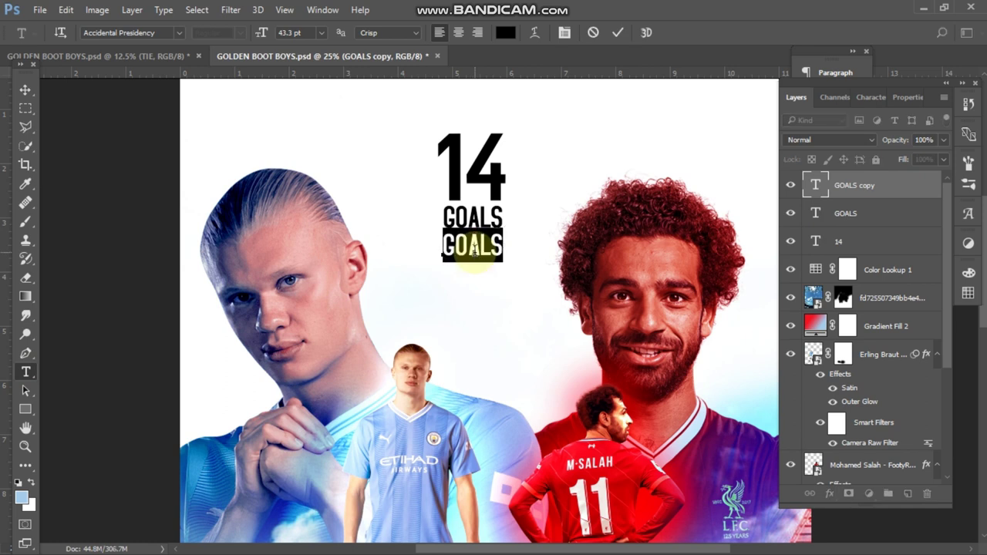
click(473, 248)
text(E)
click(25, 91)
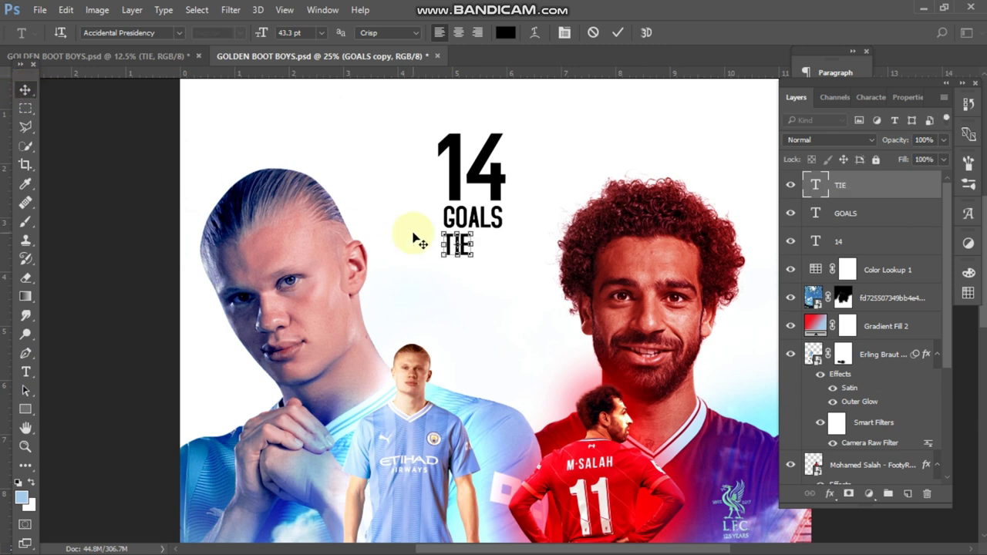
- Enlarge TIE to about 218% and position it just under GOALS, then zoom out
drag(471, 255, 505, 308)
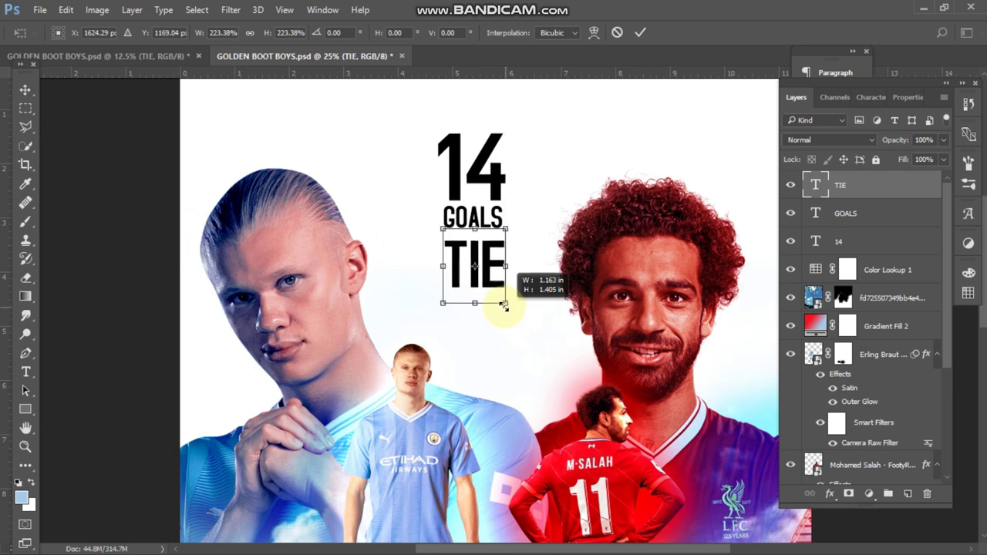
drag(505, 308, 503, 305)
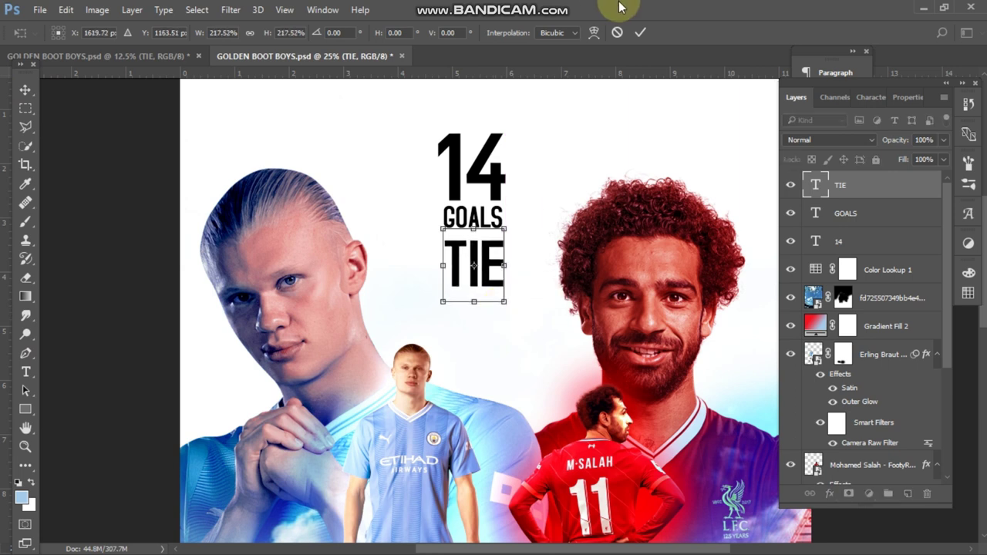
drag(485, 254, 485, 247)
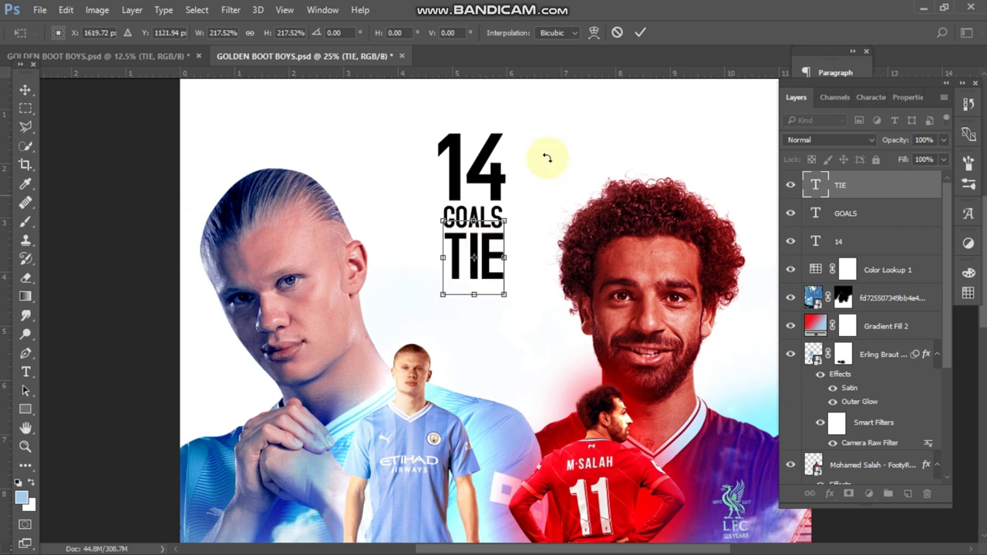
click(640, 33)
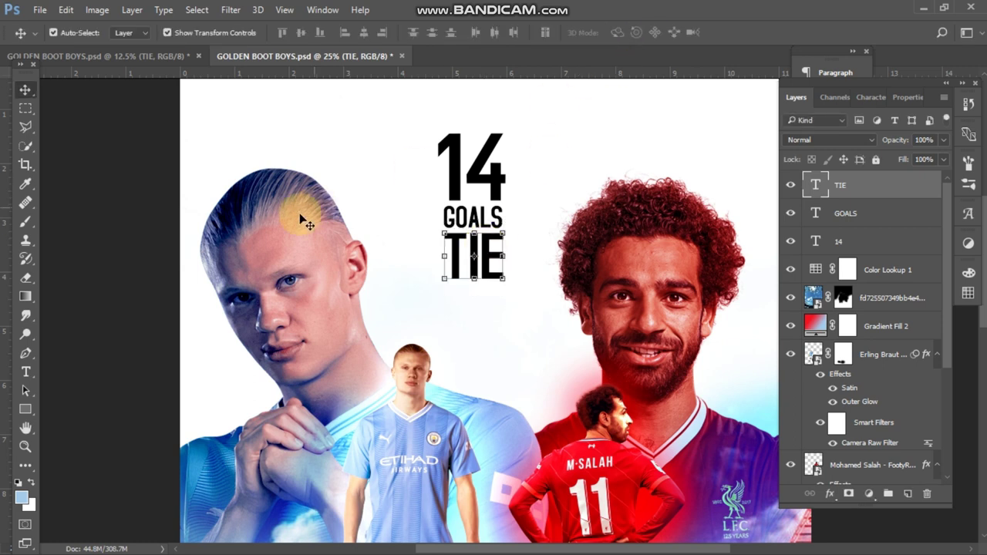
click(105, 214)
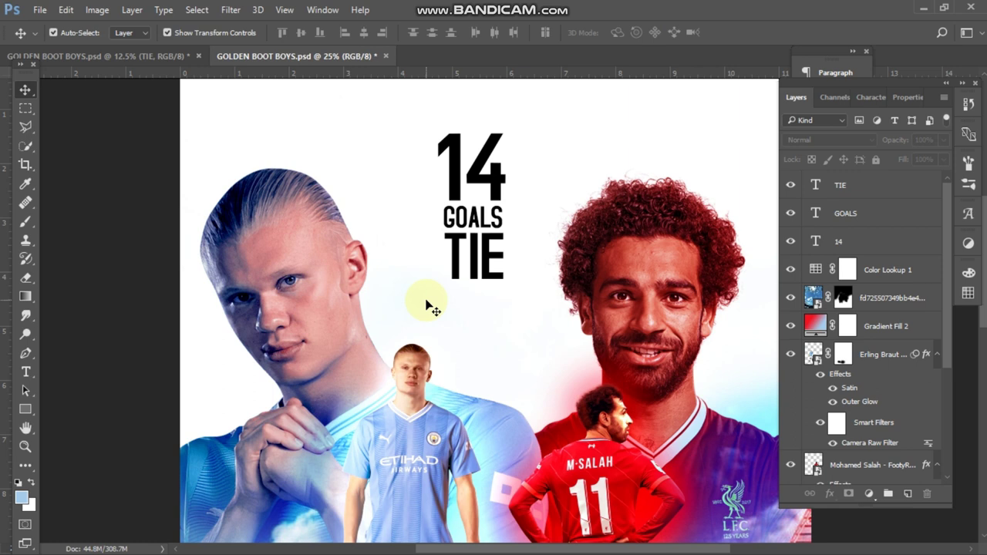
key(ctrl+minus)
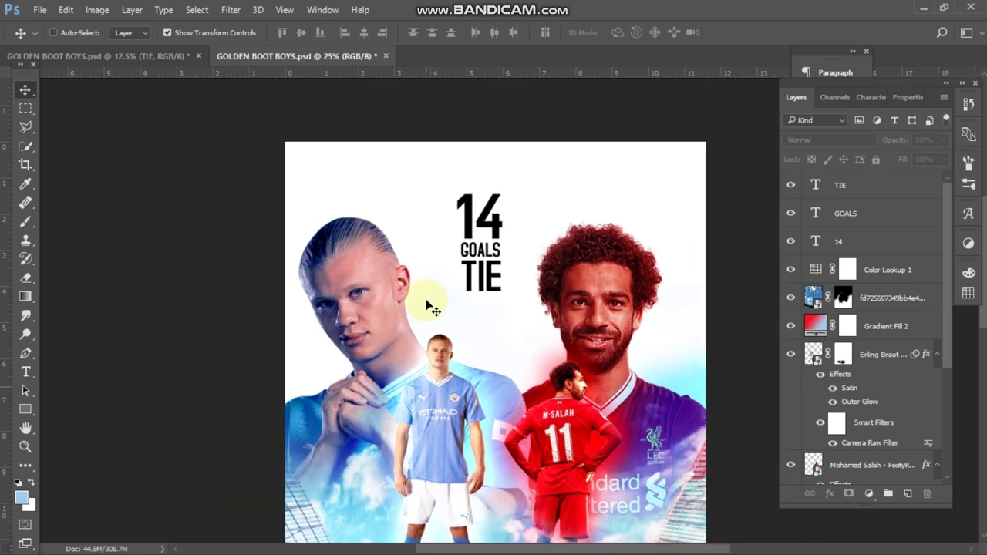
scroll(426, 305, down, 1)
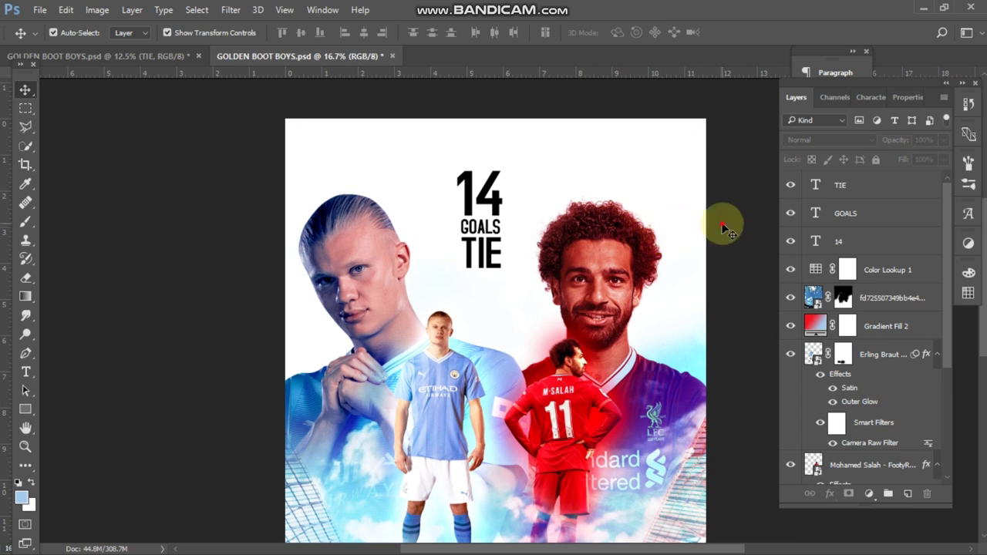
- Place Embedded the golden boot PNG (pngwing.com - 2023-07-18T121127.495) from the SPORT folder
click(40, 11)
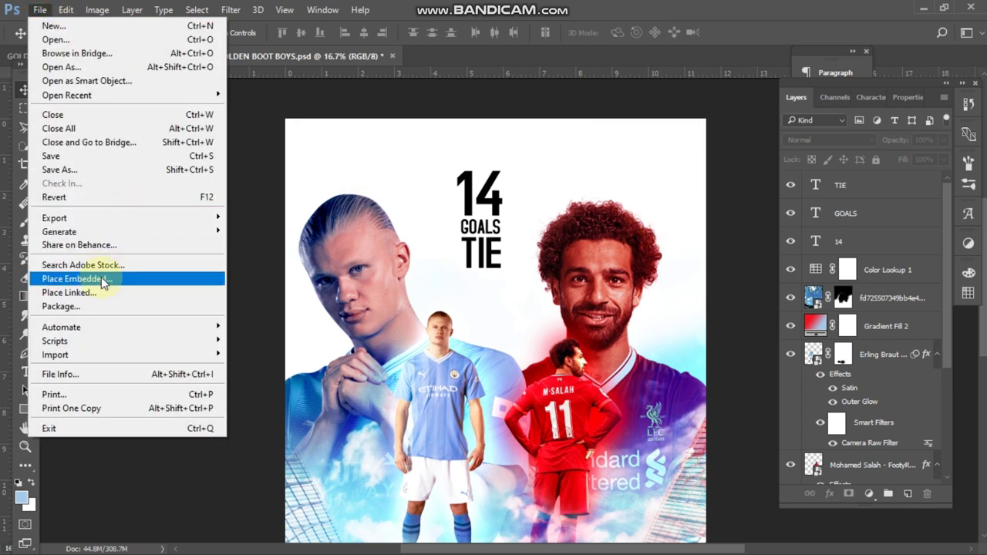
click(100, 279)
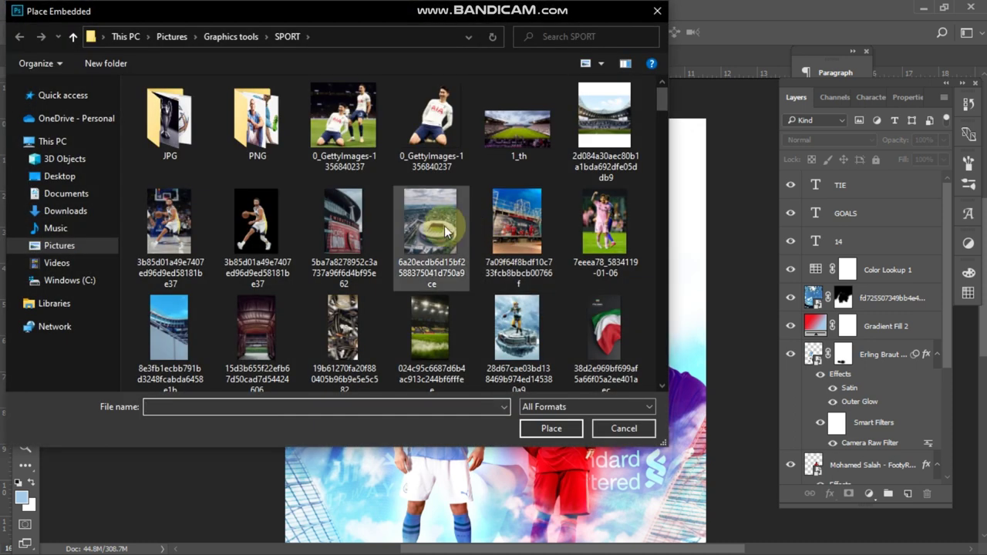
click(432, 224)
scroll(435, 227, down, 10)
click(439, 227)
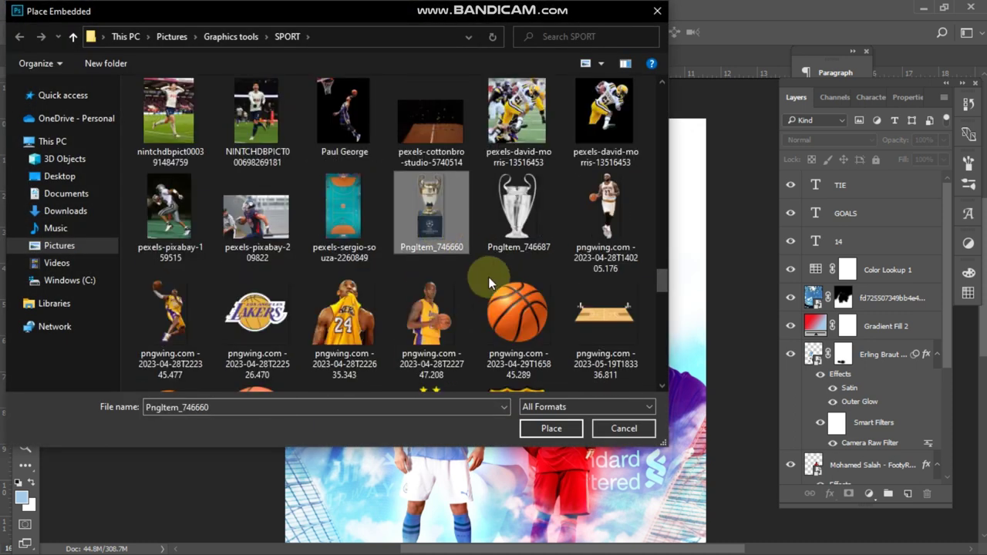
scroll(491, 279, down, 1)
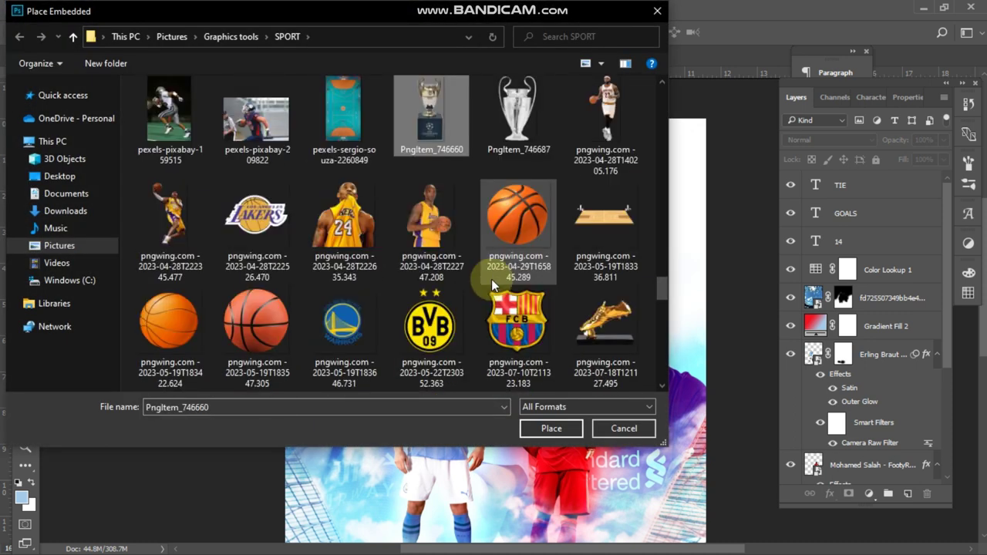
click(605, 324)
click(552, 431)
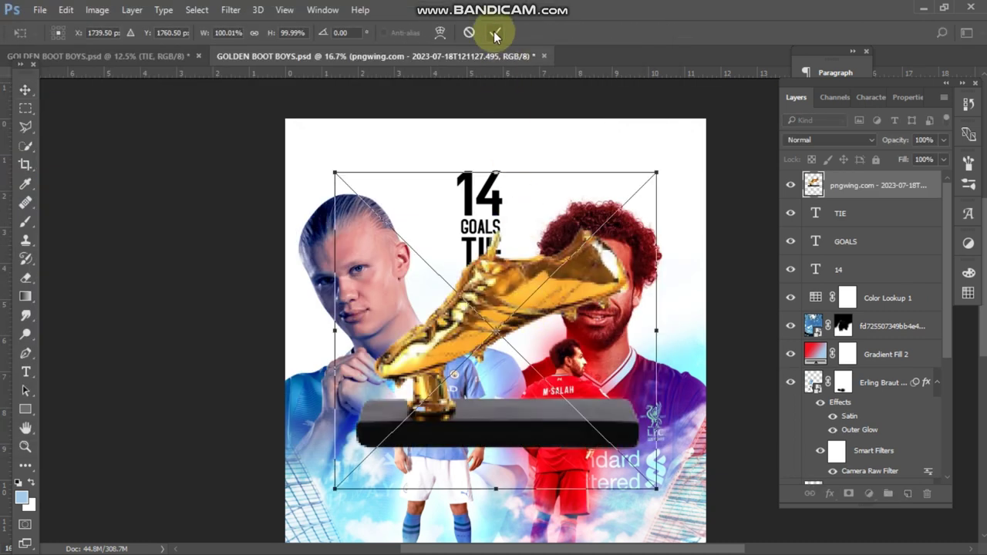
click(495, 35)
- Rasterize the golden boot layer and zoom in on the trophy's stand
right_click(852, 191)
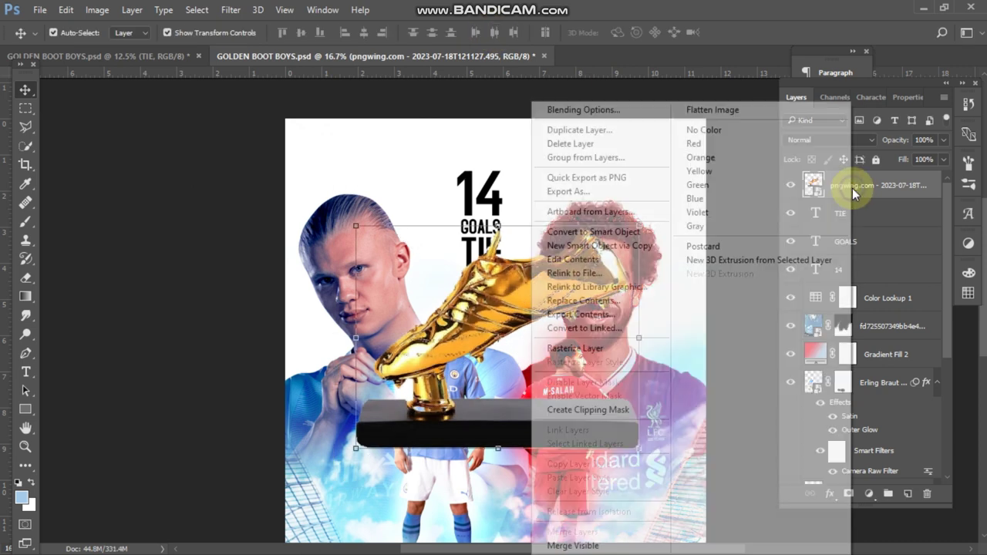
click(584, 348)
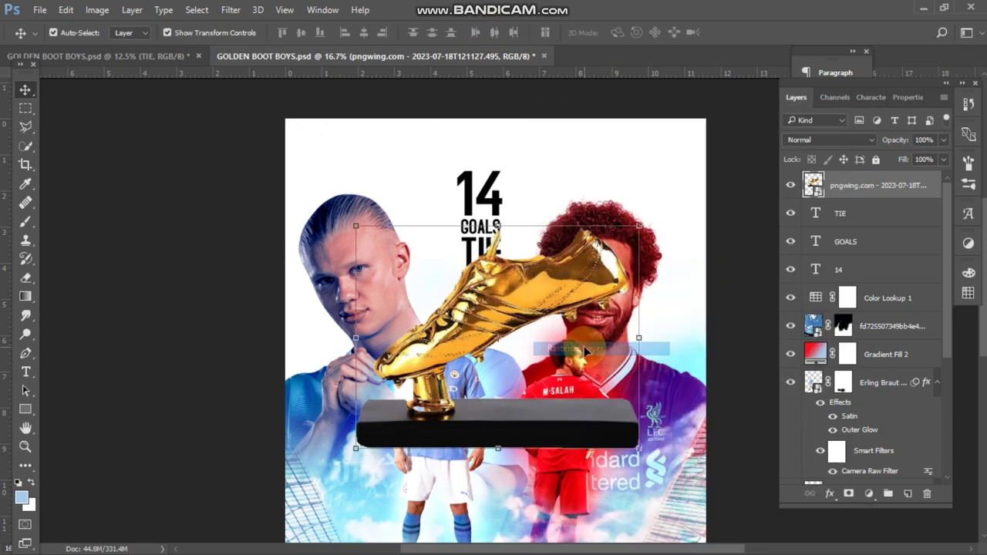
click(23, 132)
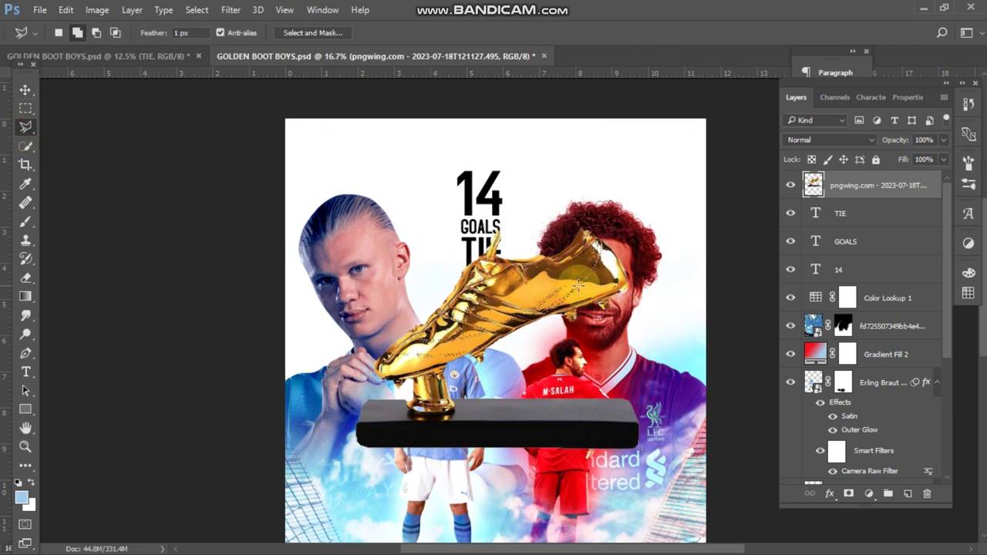
ctrl+click(525, 363)
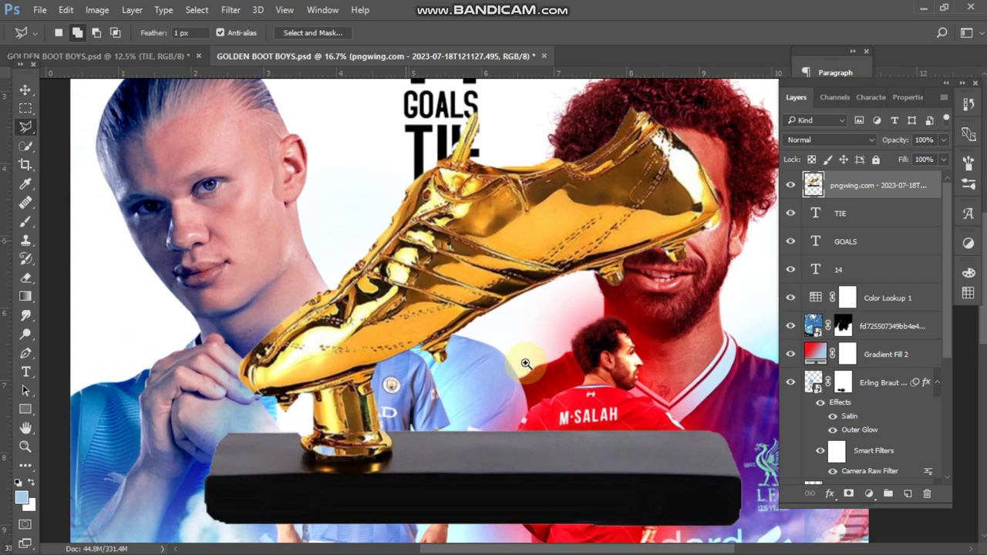
- Outline the trophy's stand and black base with a Polygonal Lasso selection
ctrl+click(454, 379)
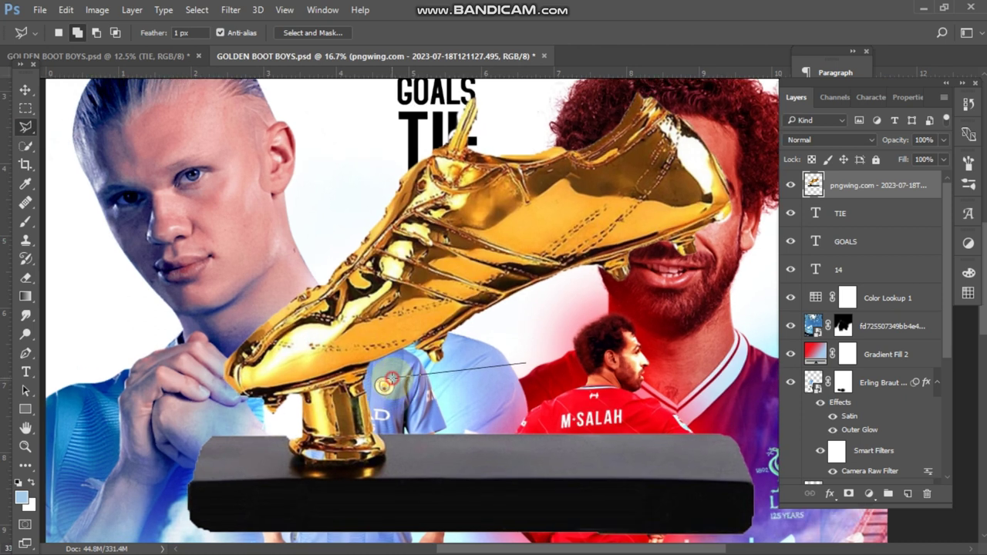
click(375, 367)
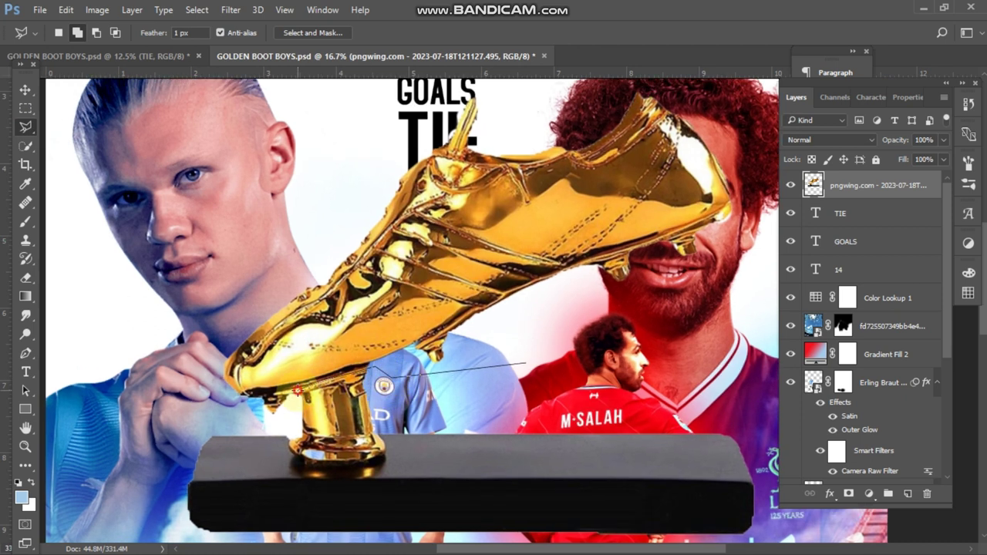
click(279, 425)
click(166, 425)
click(162, 501)
click(765, 490)
click(760, 299)
click(527, 318)
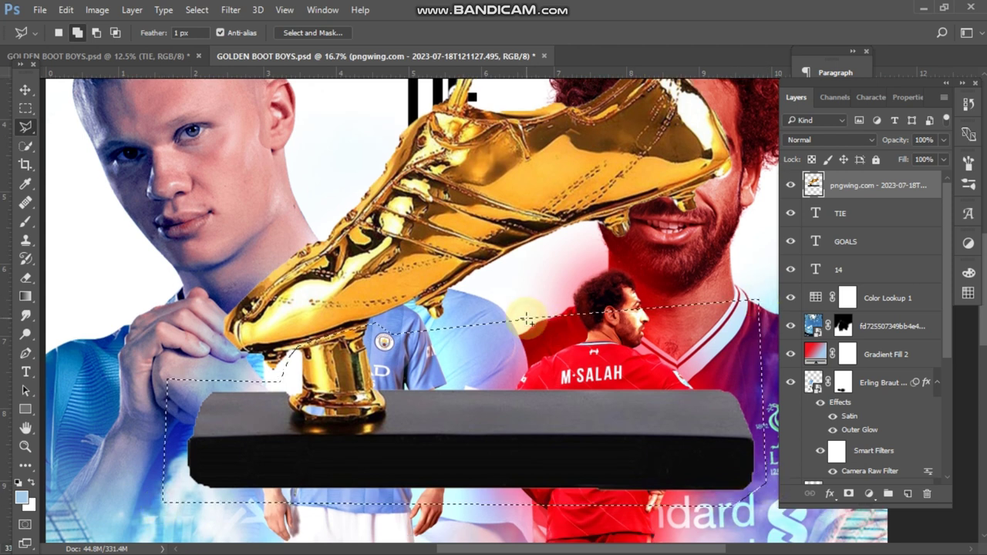
- Delete the selected stand and base, deselect, and zoom out to the whole poster
key(Delete)
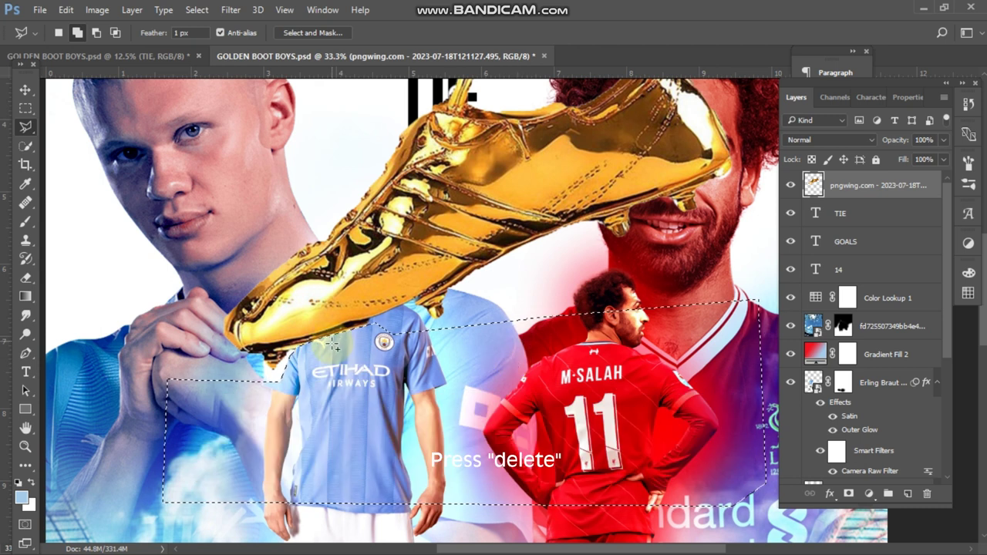
right_click(333, 351)
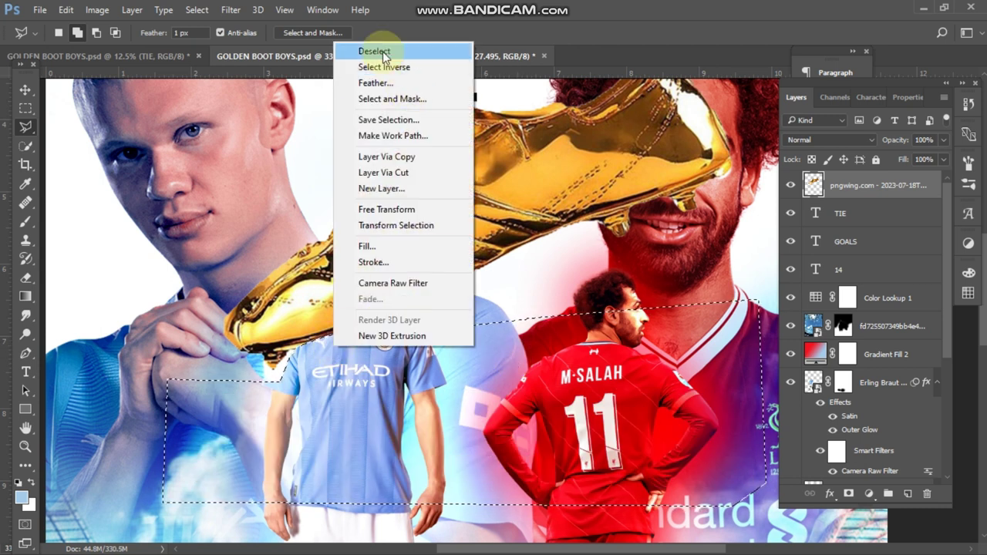
click(416, 50)
click(25, 91)
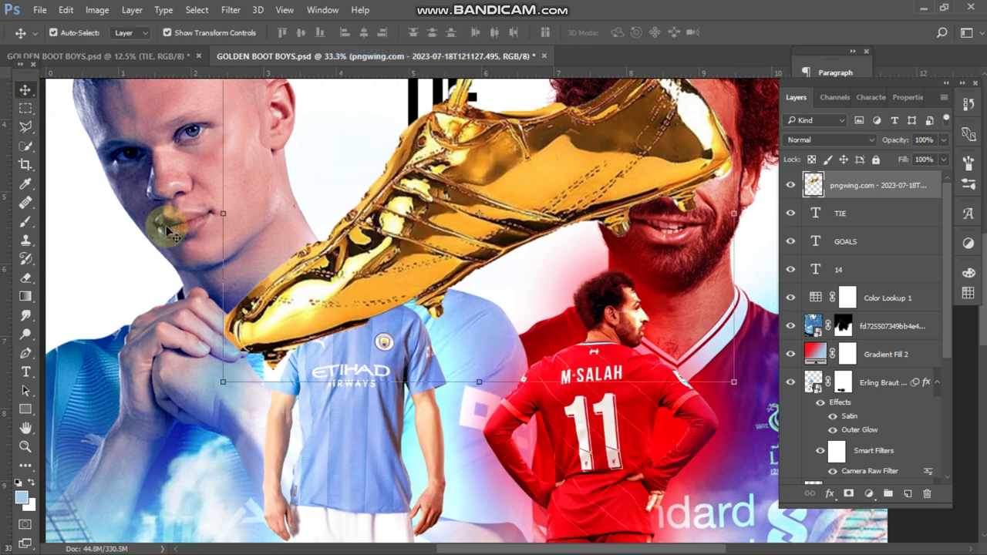
key(ctrl+minus)
key(ctrl+minus)
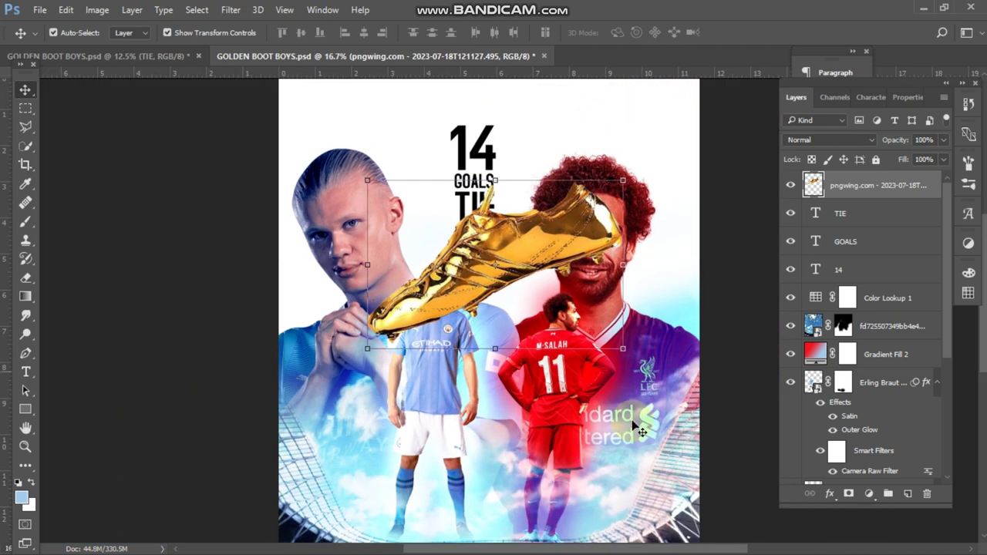
- Scale the golden boot to about 21% and set it just beneath TIE
click(625, 352)
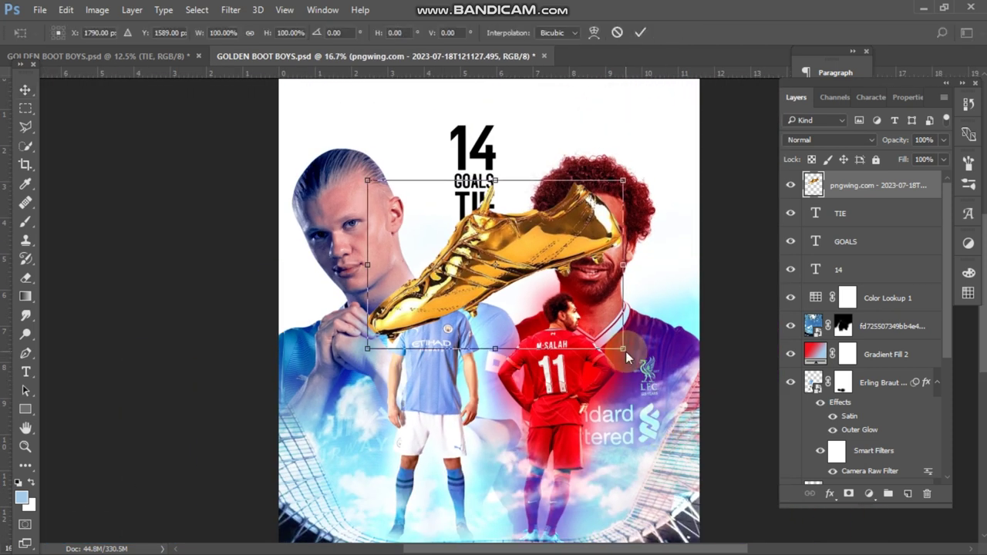
drag(624, 351, 407, 188)
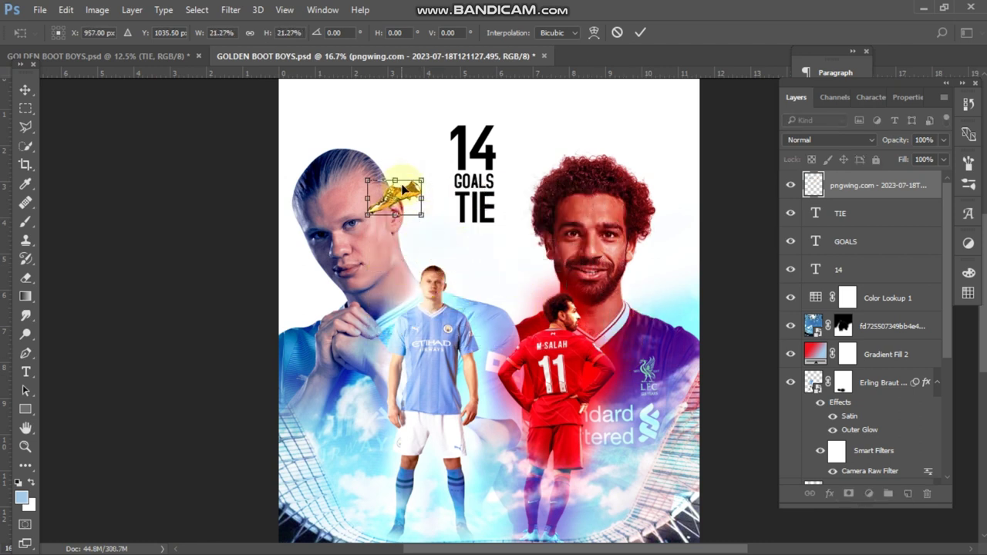
mouse_move(404, 193)
mouse_down()
mouse_move(511, 221)
mouse_move(489, 227)
mouse_move(483, 243)
mouse_up()
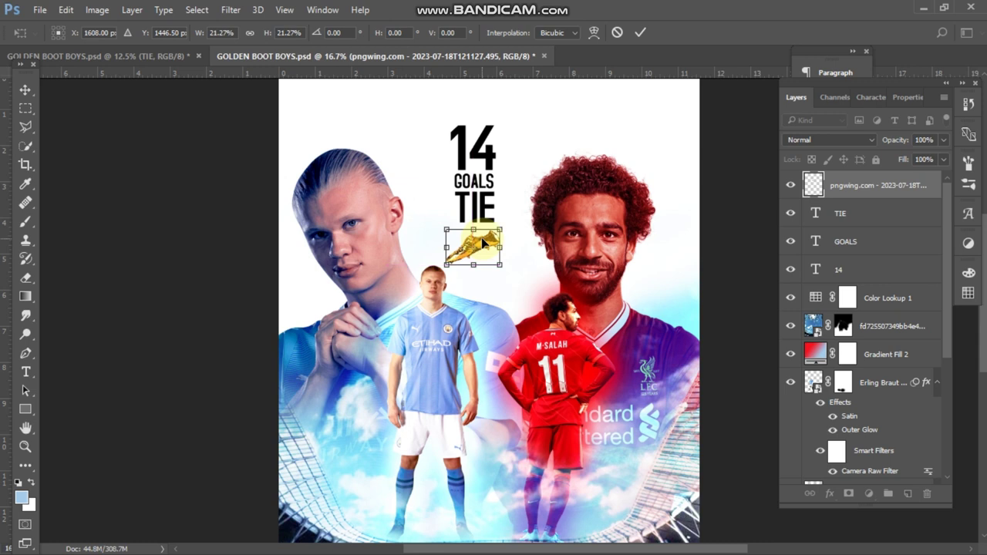
click(639, 31)
click(204, 237)
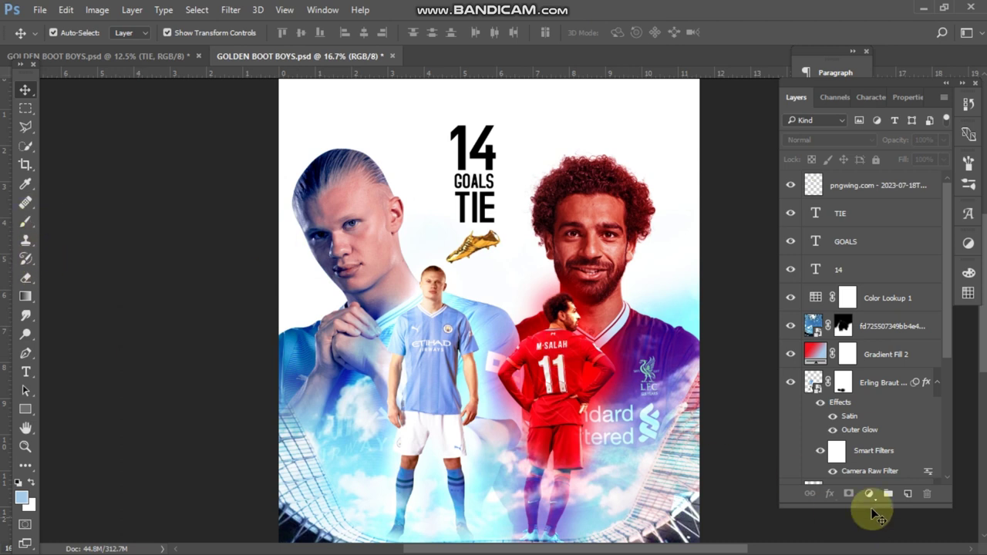
- Create a new layer and set the brush foreground colour to pure red FF0000
click(908, 494)
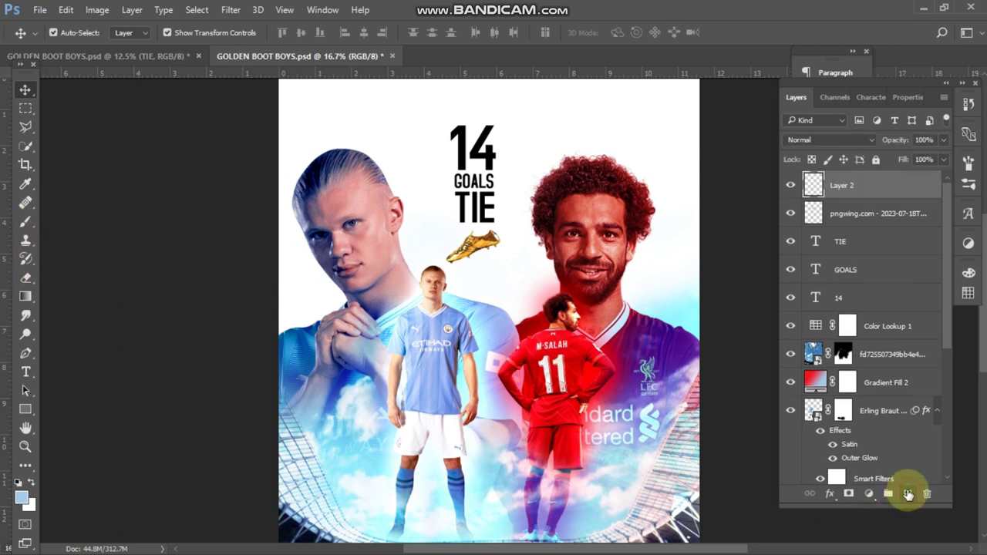
click(25, 222)
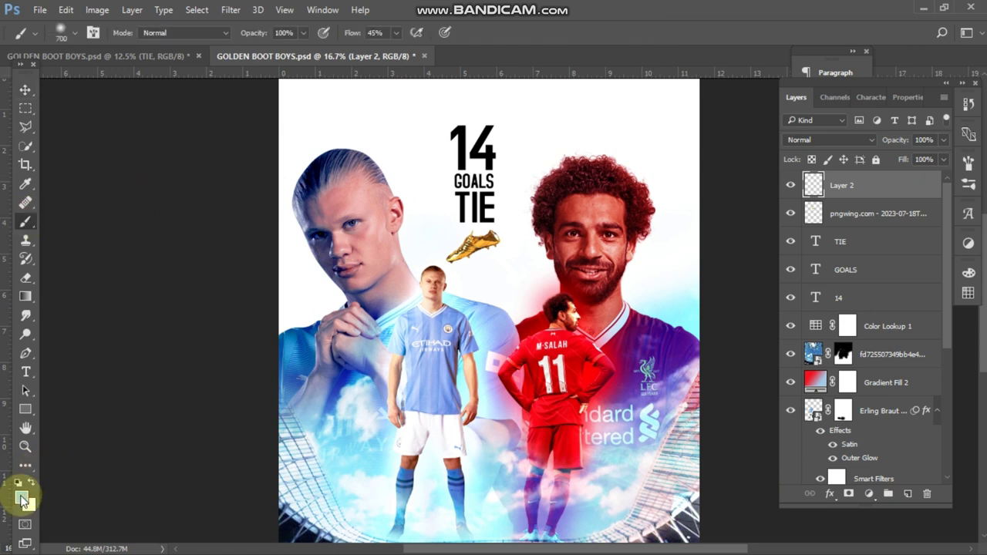
click(22, 498)
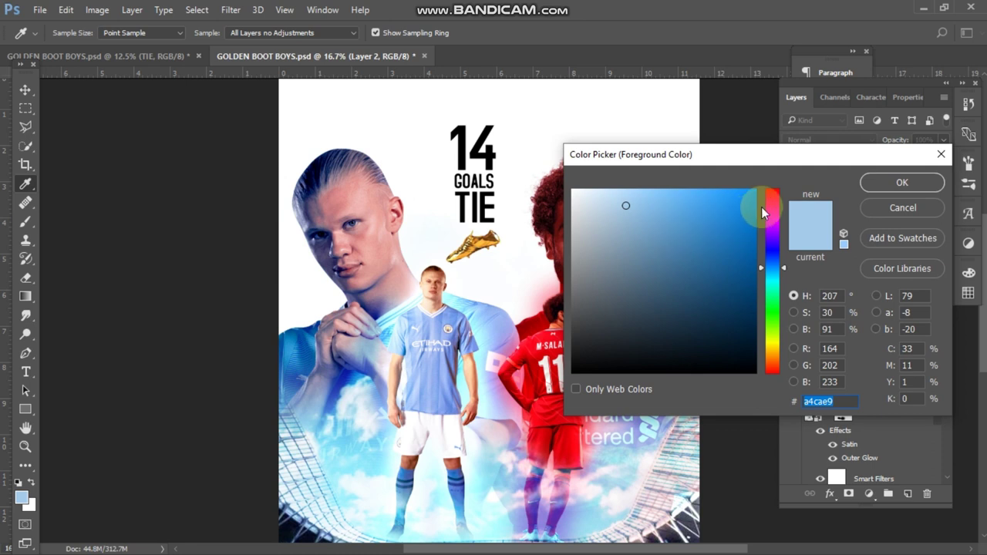
click(776, 197)
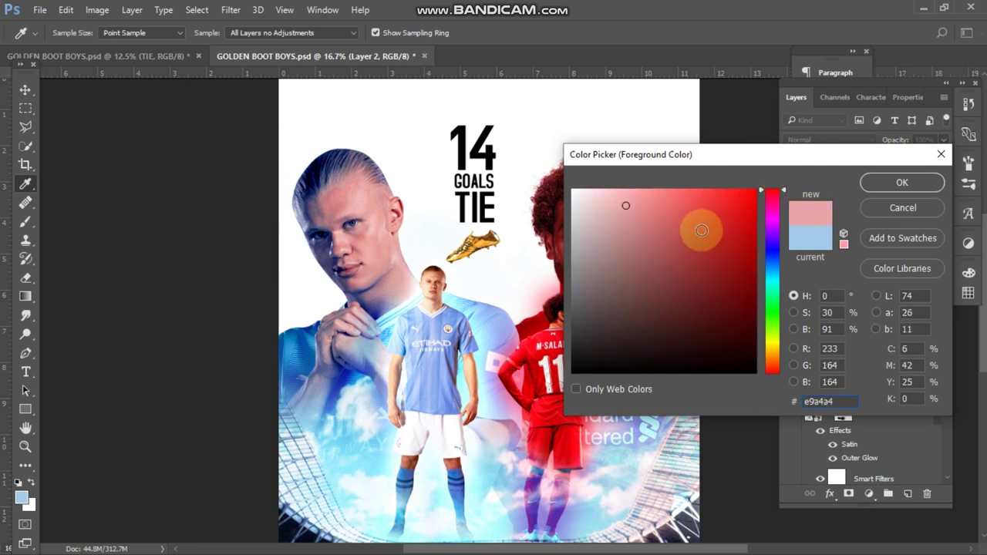
drag(700, 226, 770, 181)
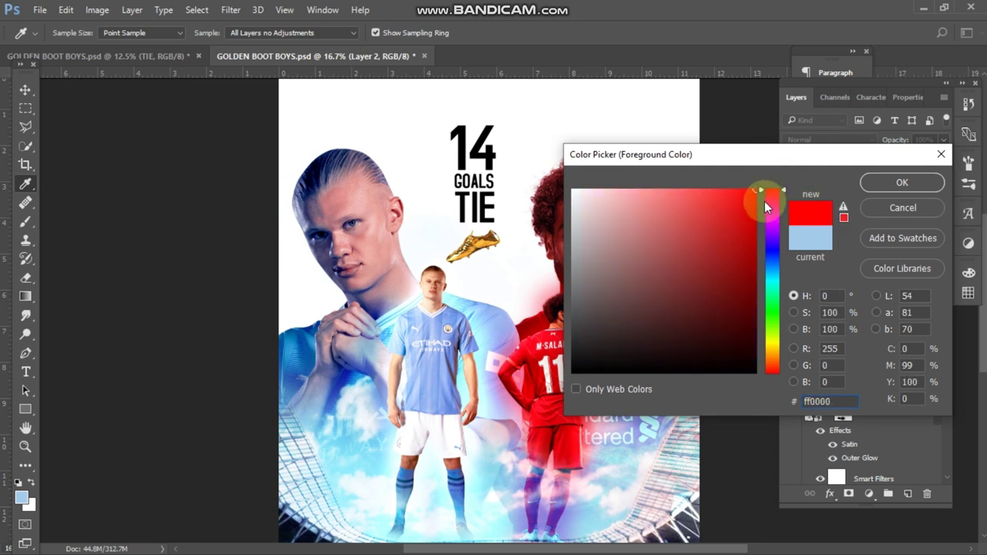
click(888, 184)
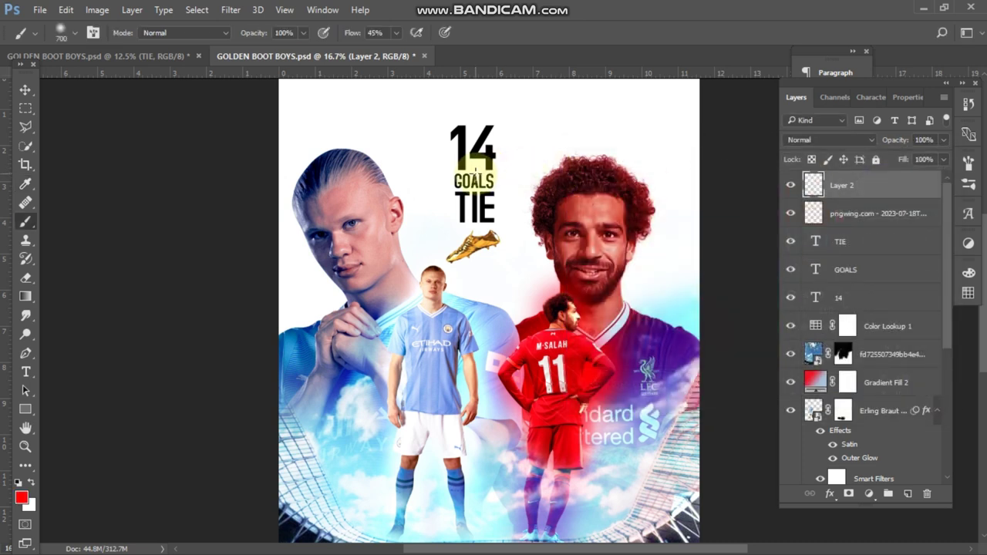
- Dab a large soft red glow over the 14 GOALS TIE headline
click(475, 168)
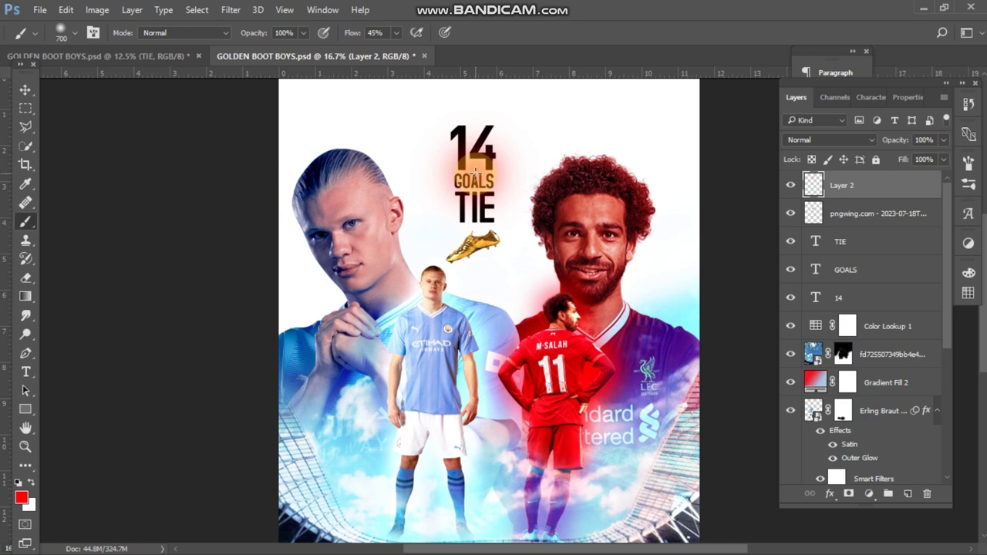
click(475, 170)
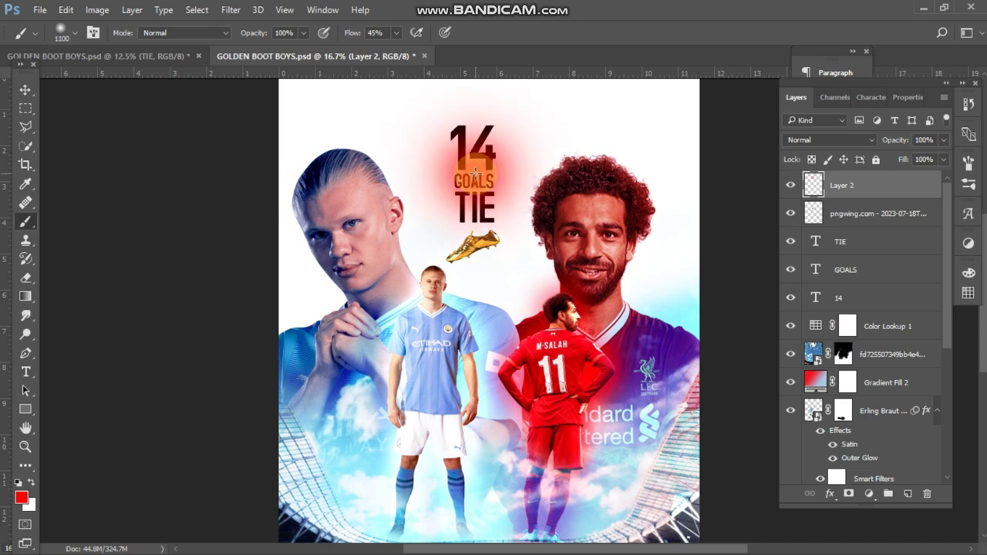
click(475, 180)
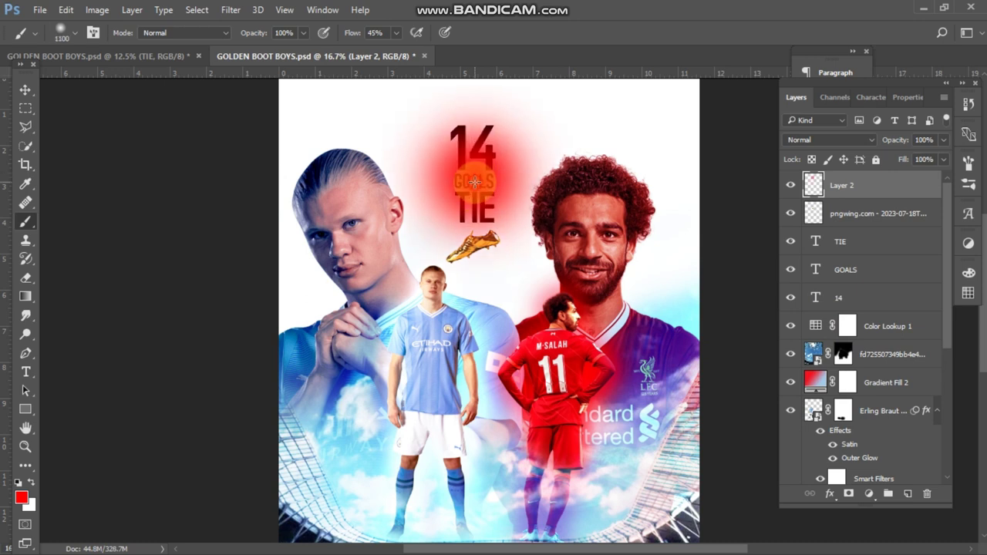
- Switch the Layer 2 red glow's blend mode to Screen and deselect it
click(24, 89)
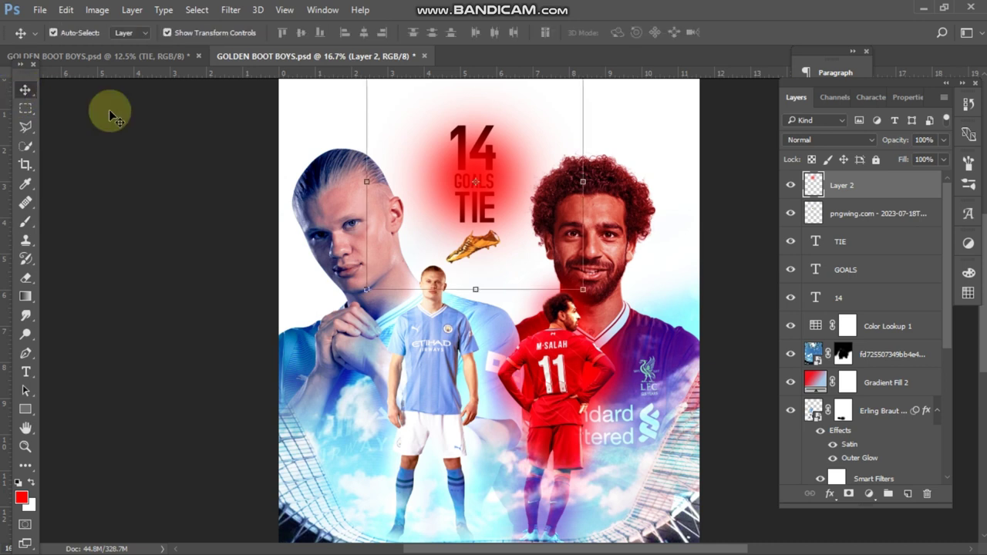
click(801, 140)
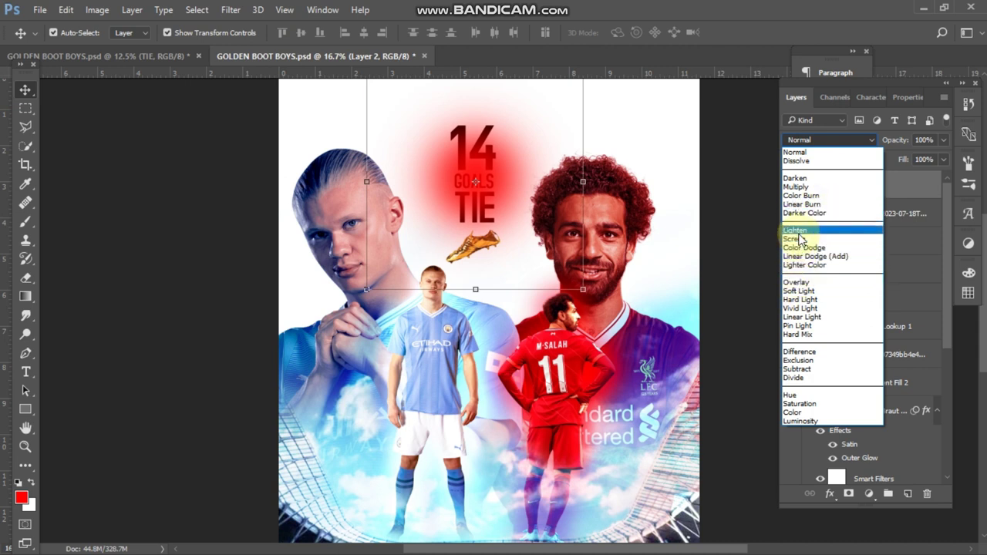
click(799, 240)
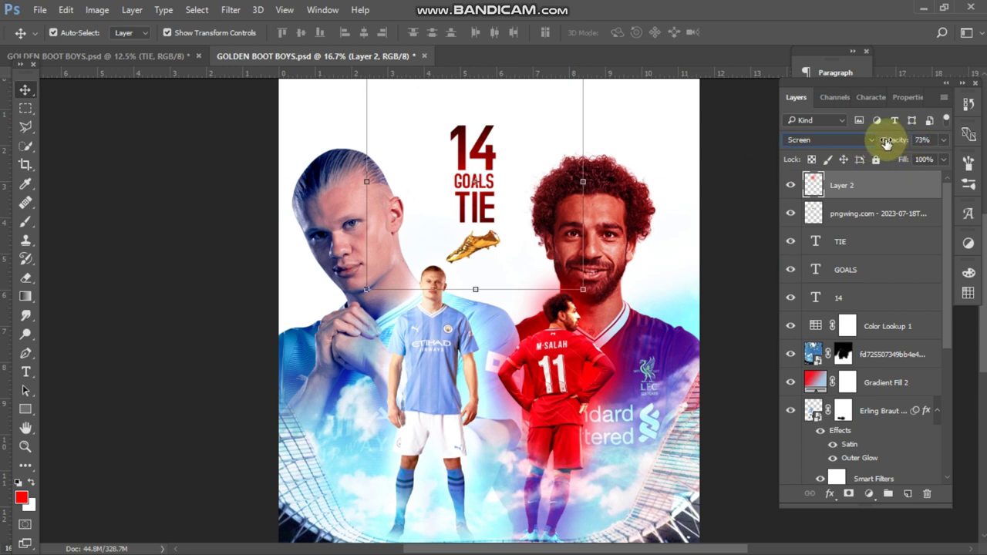
click(733, 191)
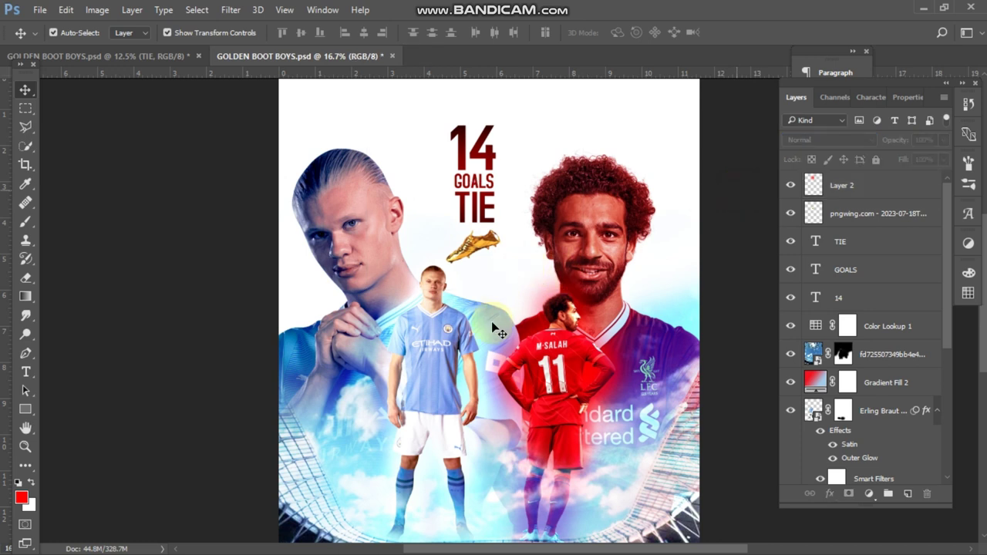